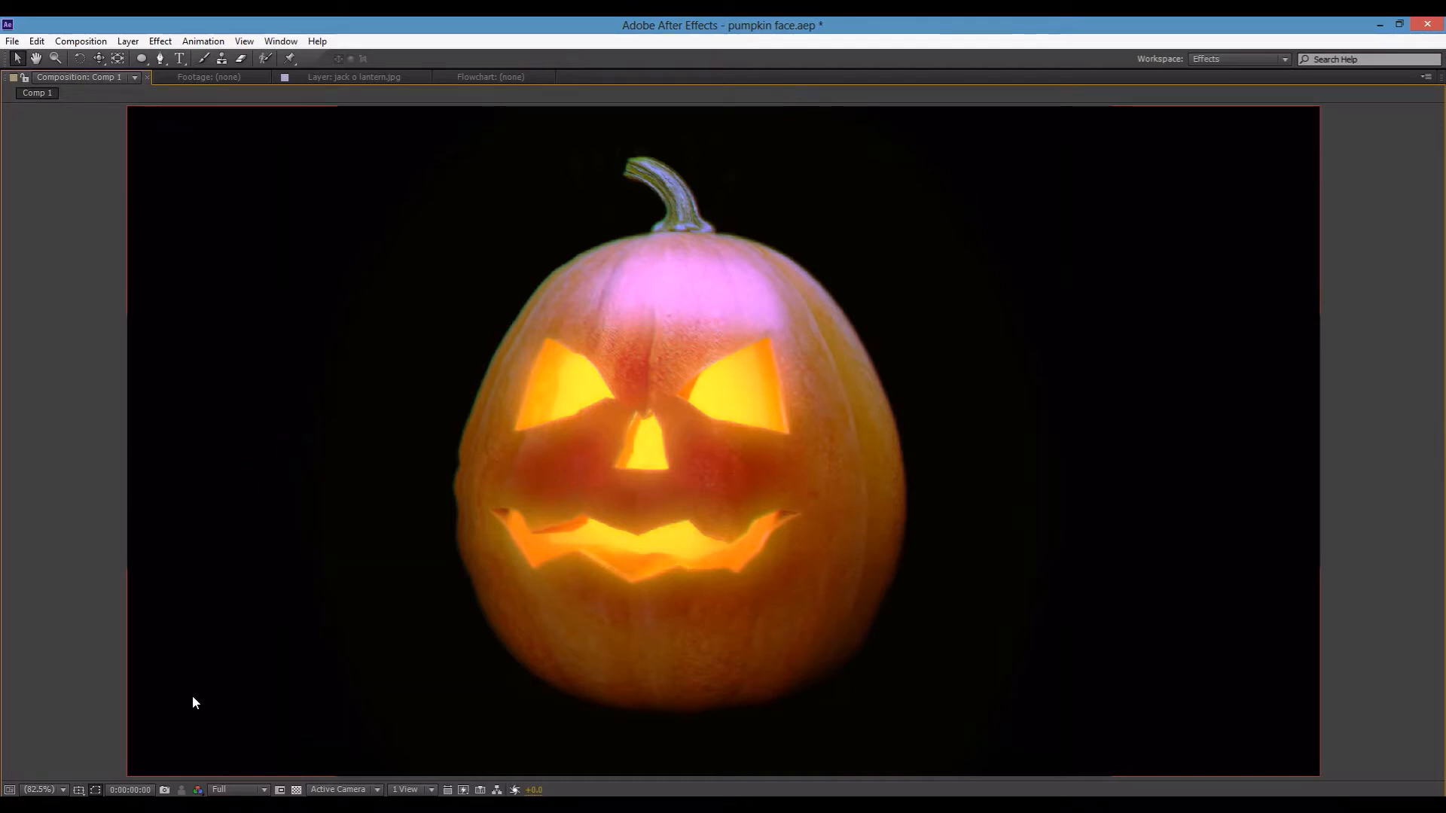
Preview the finished pumpkin face animation and stop playback to inspect the glowing face
{"action": "key", "text": "space"}
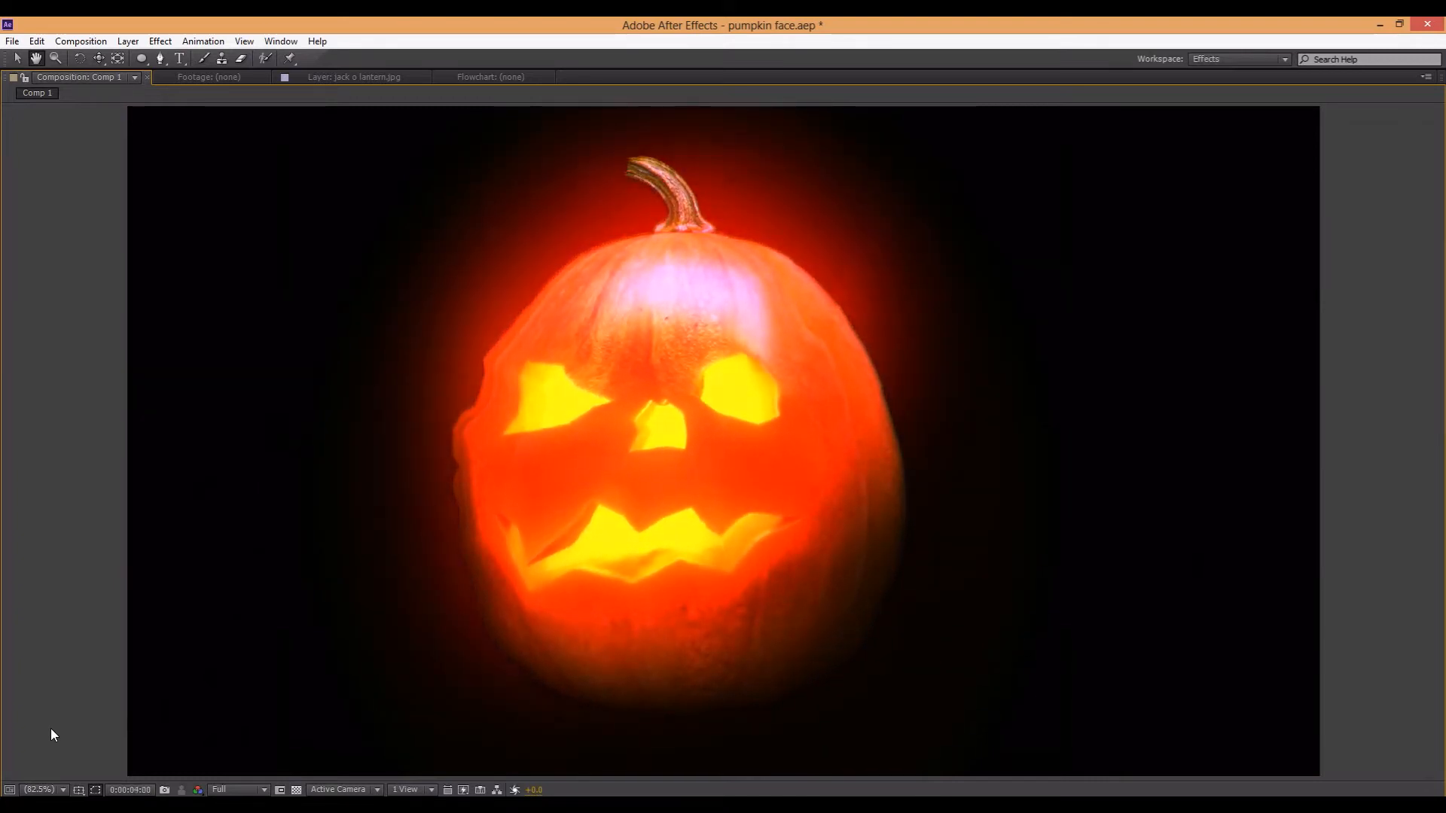
{"action": "key", "text": "space"}
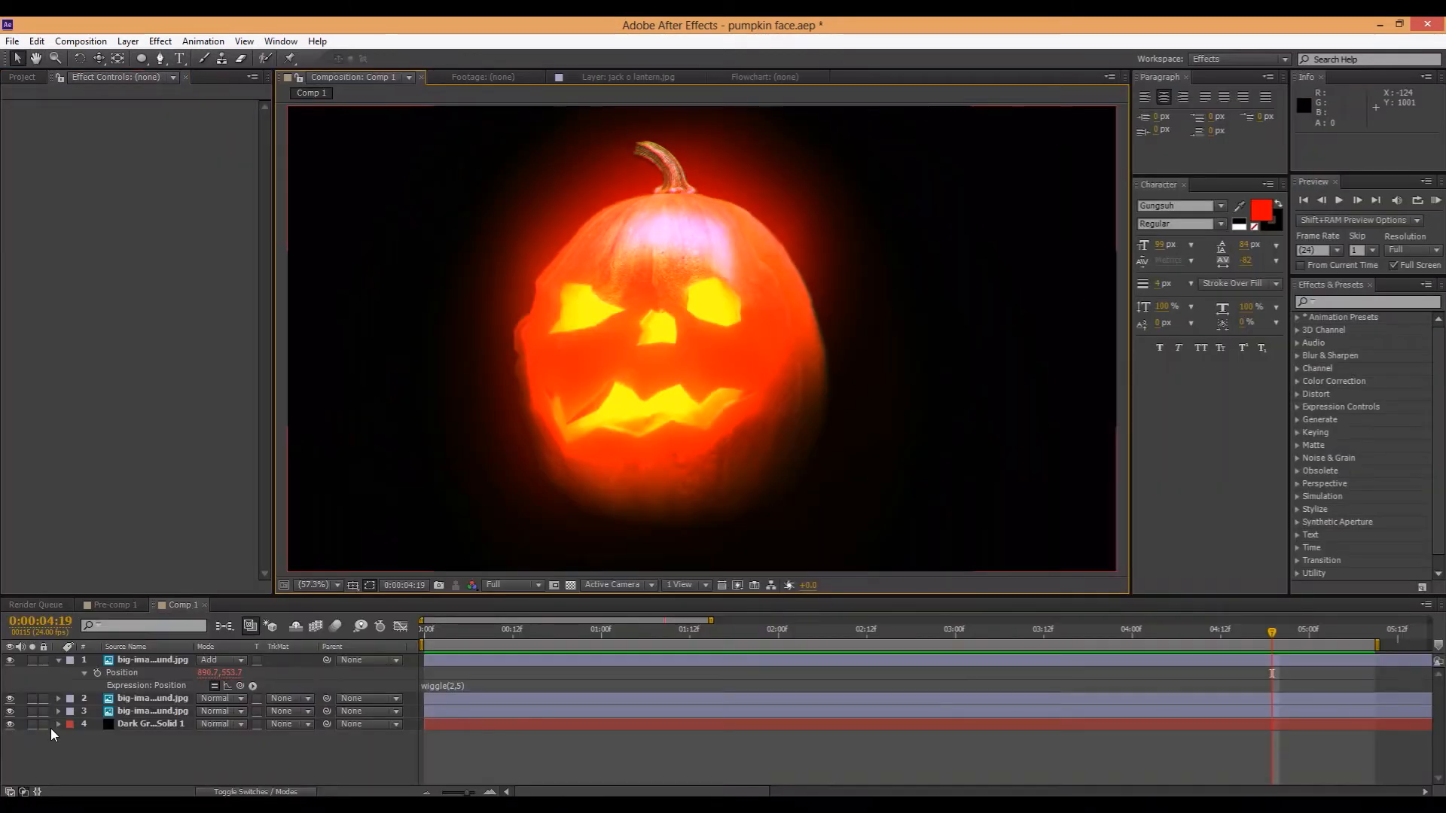
{"action": "scroll", "coordinate": [429, 541], "scroll_direction": "up", "scroll_amount": 2}
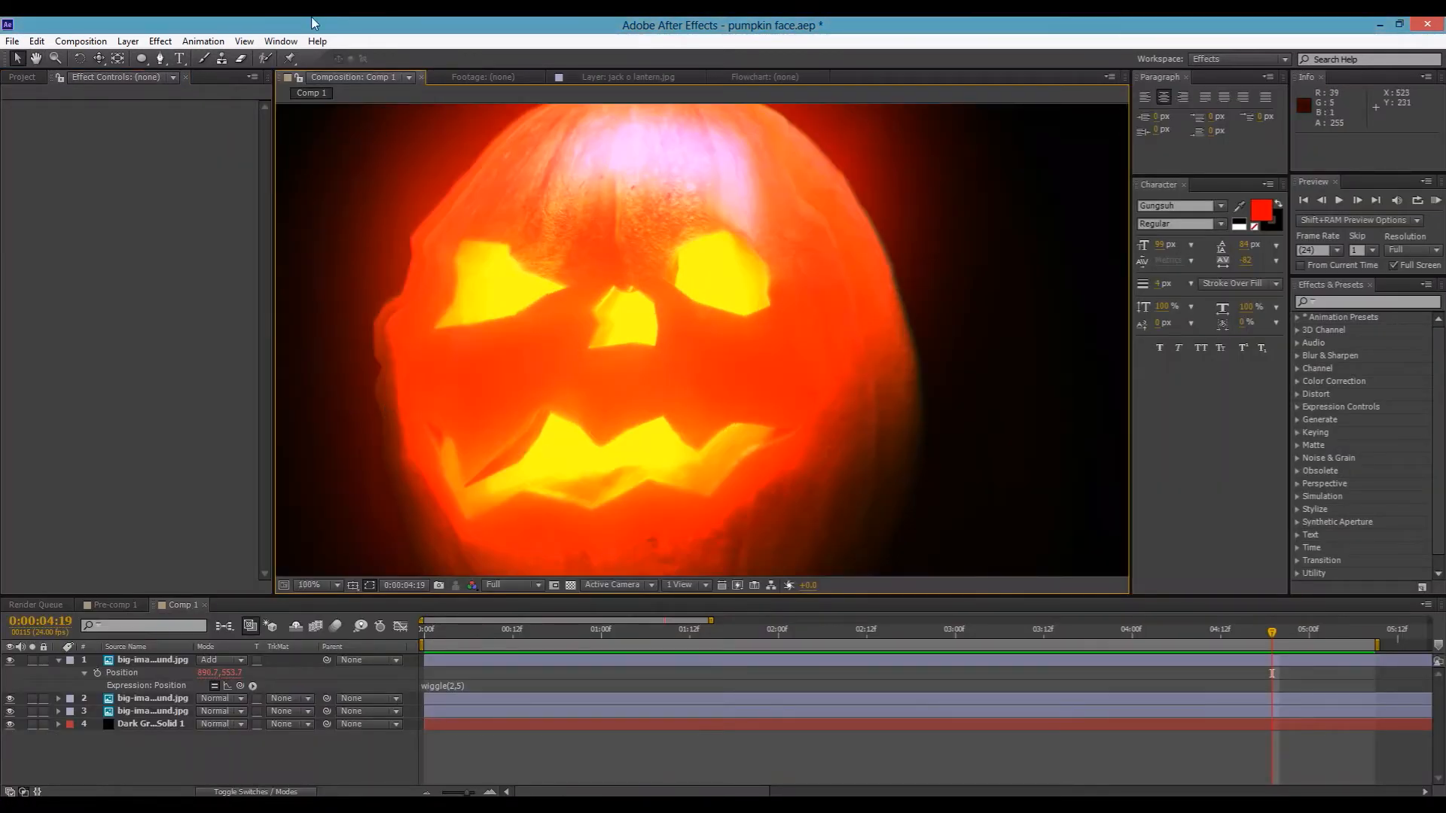
Create a new 1920 x 1080 composition at 24 frames per second with a 20-second duration
{"action": "left_click", "coordinate": [23, 77]}
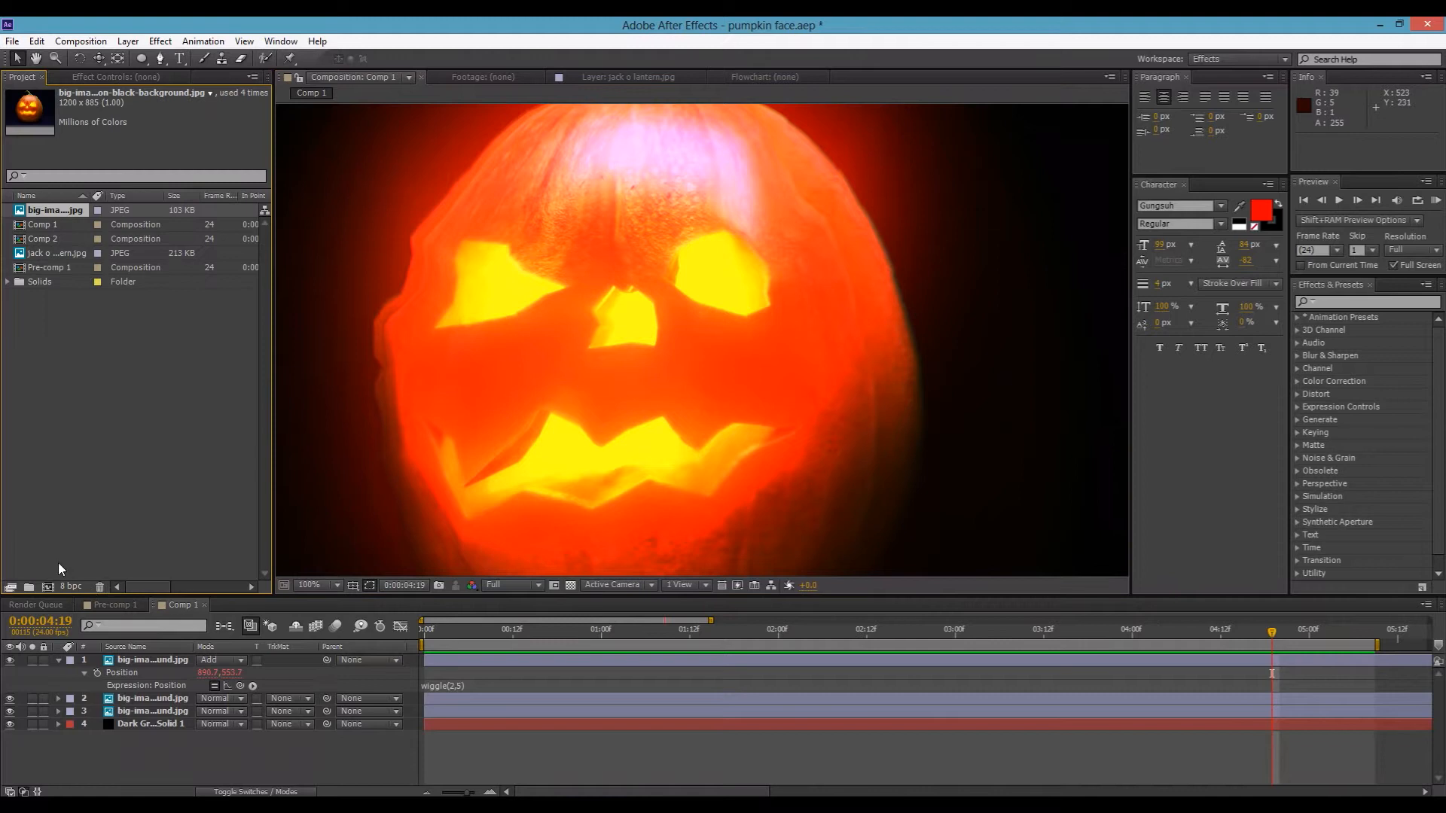
{"action": "left_click", "coordinate": [48, 587]}
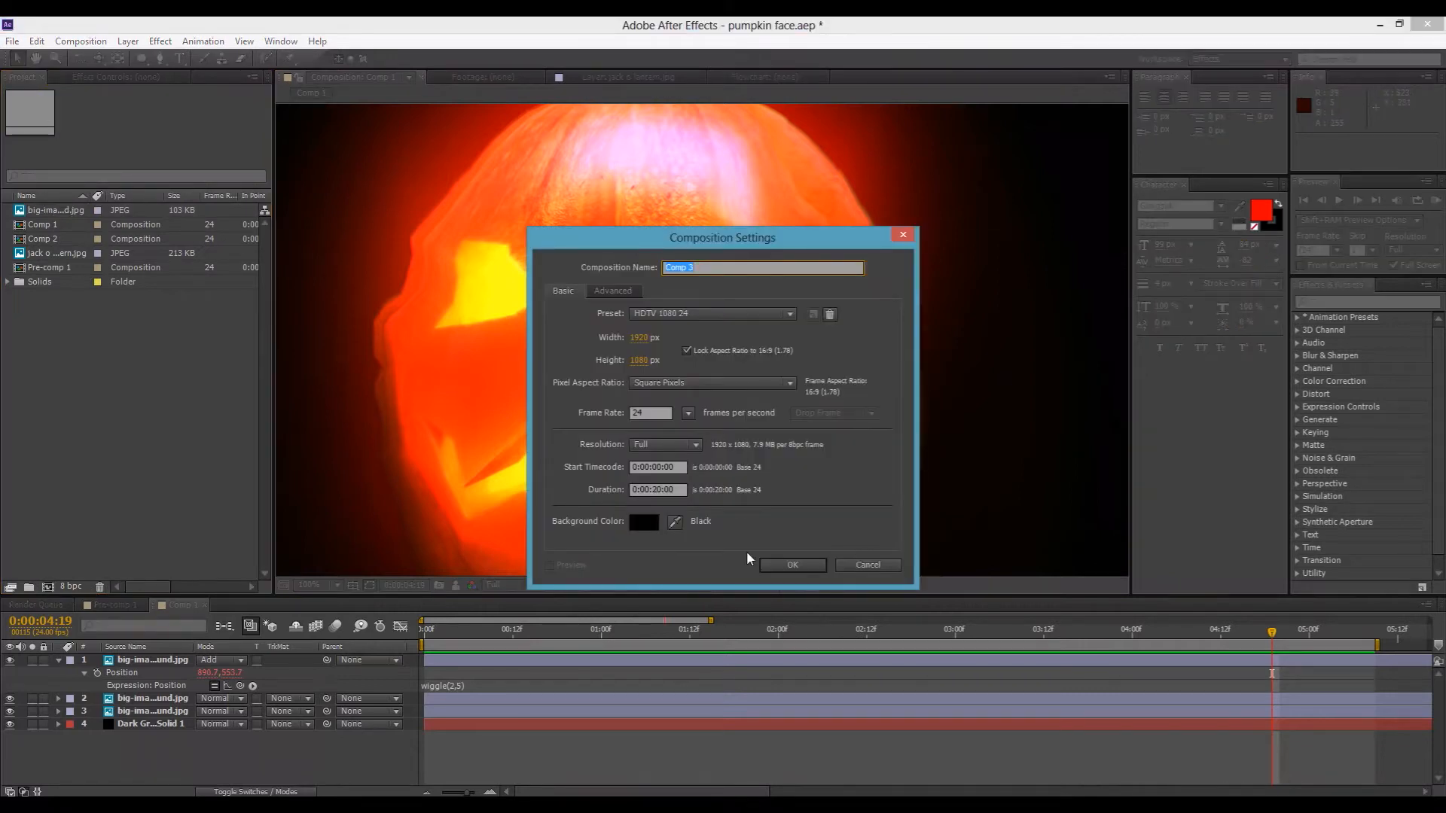
{"action": "left_click", "coordinate": [819, 566]}
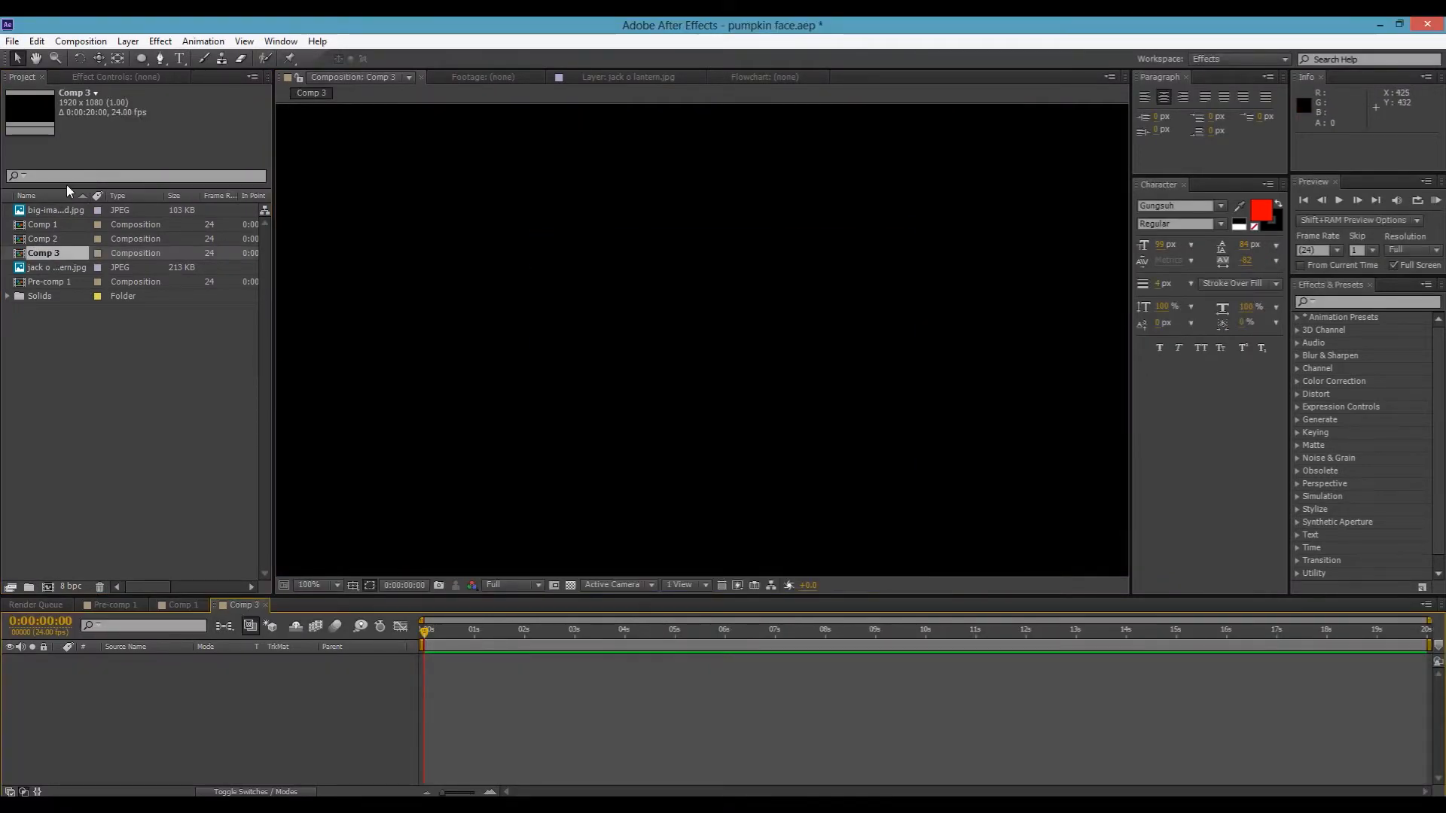
Add the lit pumpkin image to the new composition and scale it up to nearly the frame's full height
{"action": "left_click", "coordinate": [67, 211]}
{"action": "left_click_drag", "start_coordinate": [66, 211], "coordinate": [205, 661]}
{"action": "scroll", "coordinate": [664, 339], "scroll_direction": "down", "scroll_amount": 1}
{"action": "scroll", "coordinate": [792, 401], "scroll_direction": "down", "scroll_amount": 1}
{"action": "scroll", "coordinate": [793, 400], "scroll_direction": "up", "scroll_amount": 1}
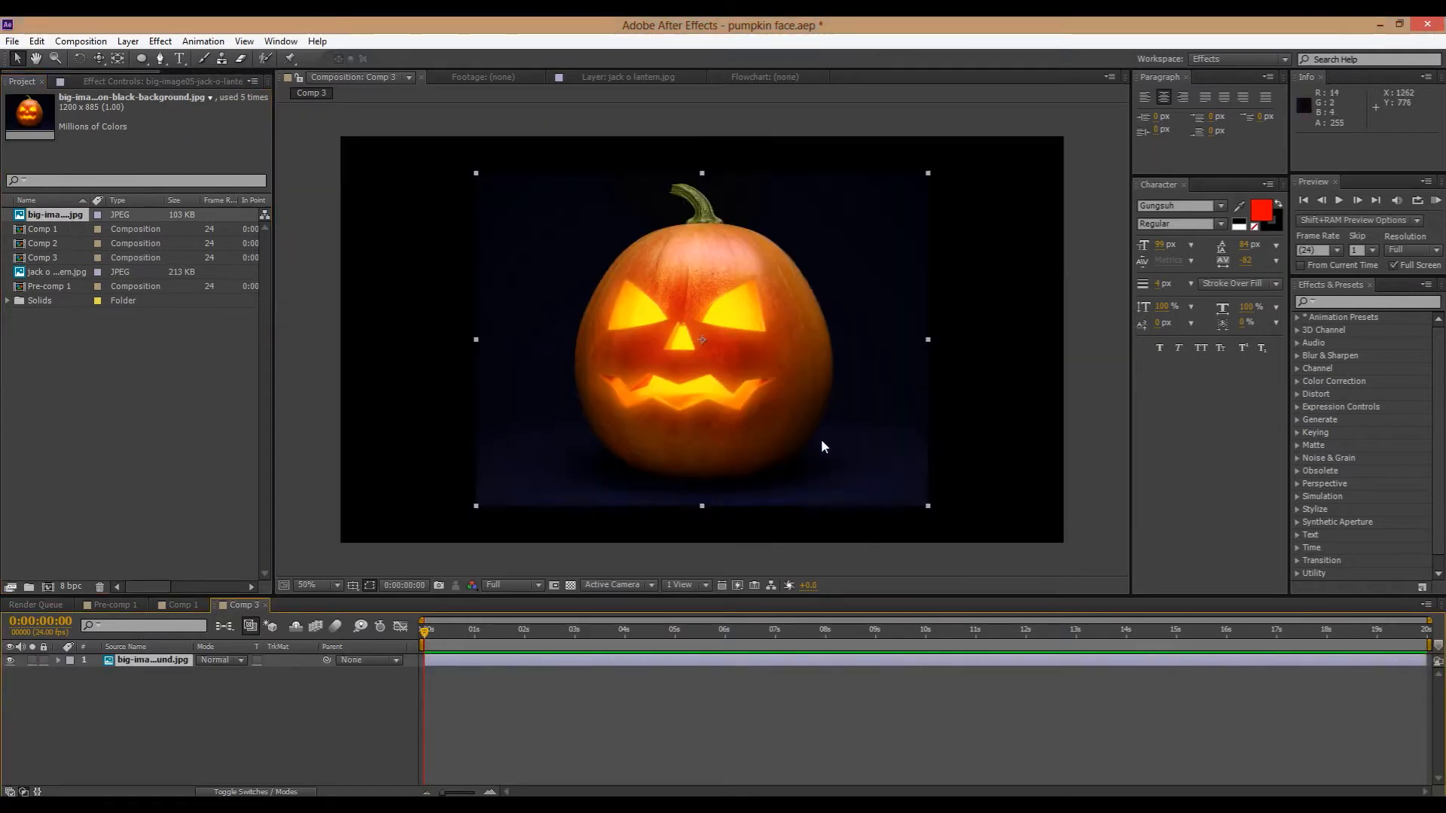
{"action": "left_click_drag", "start_coordinate": [927, 506], "coordinate": [966, 523]}
{"action": "left_click", "coordinate": [973, 497]}
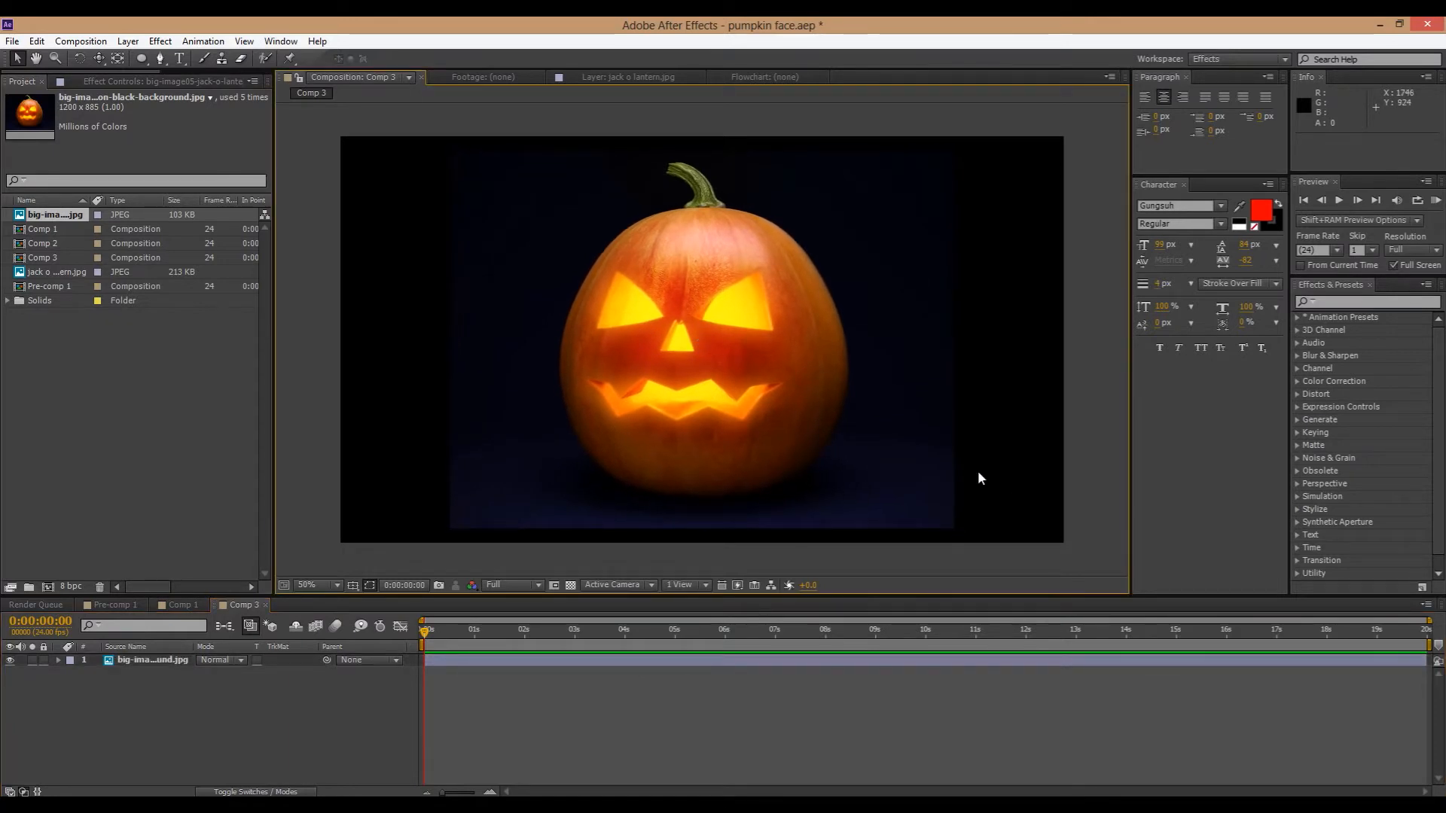
Apply the Keylight (1.2) effect to the pumpkin layer and sample the dark blue background as its Screen Colour
{"action": "left_click", "coordinate": [1407, 302]}
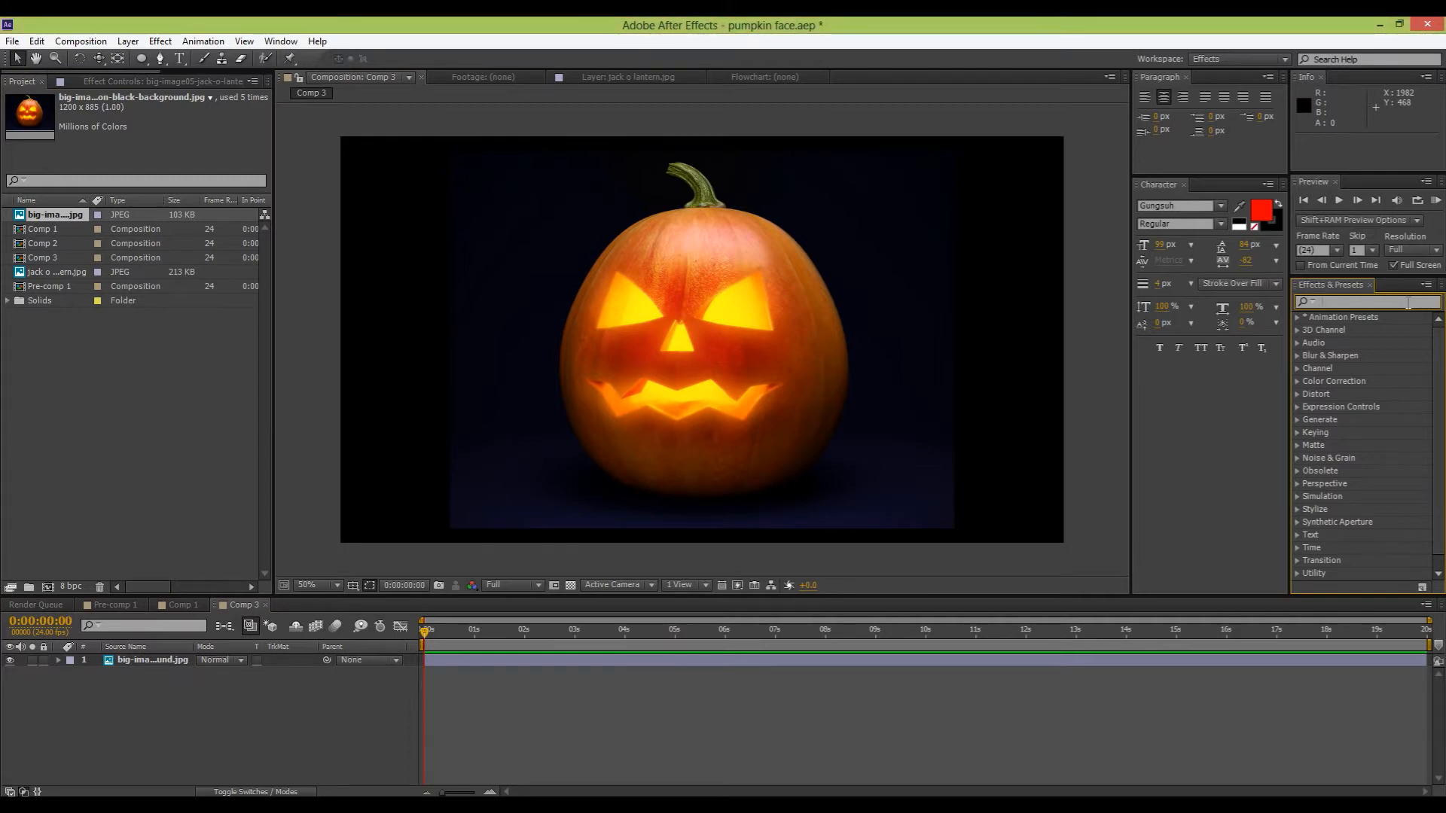
{"action": "type", "text": "keylight"}
{"action": "left_click_drag", "start_coordinate": [1367, 335], "coordinate": [896, 372]}
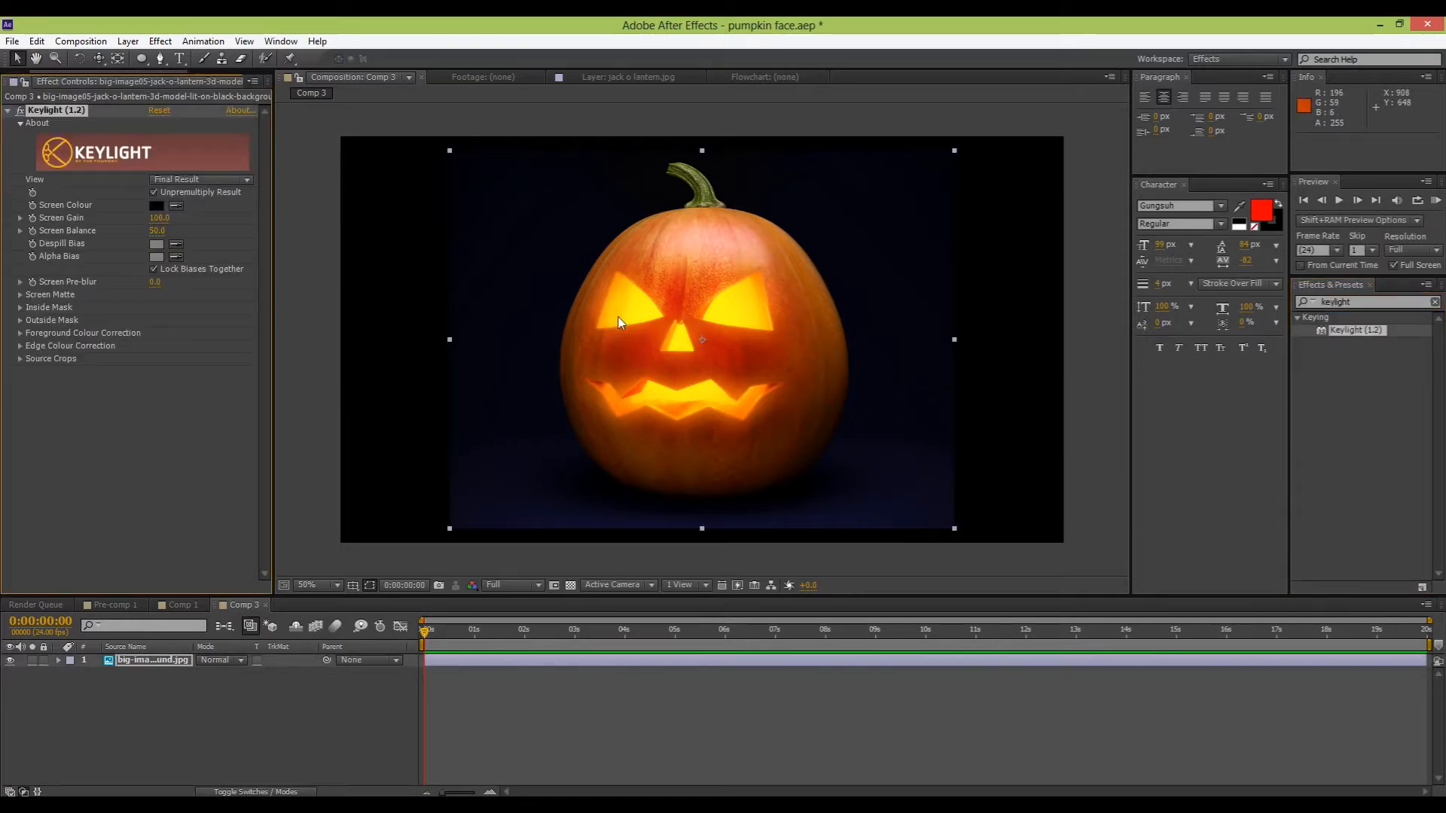
{"action": "left_click", "coordinate": [176, 205]}
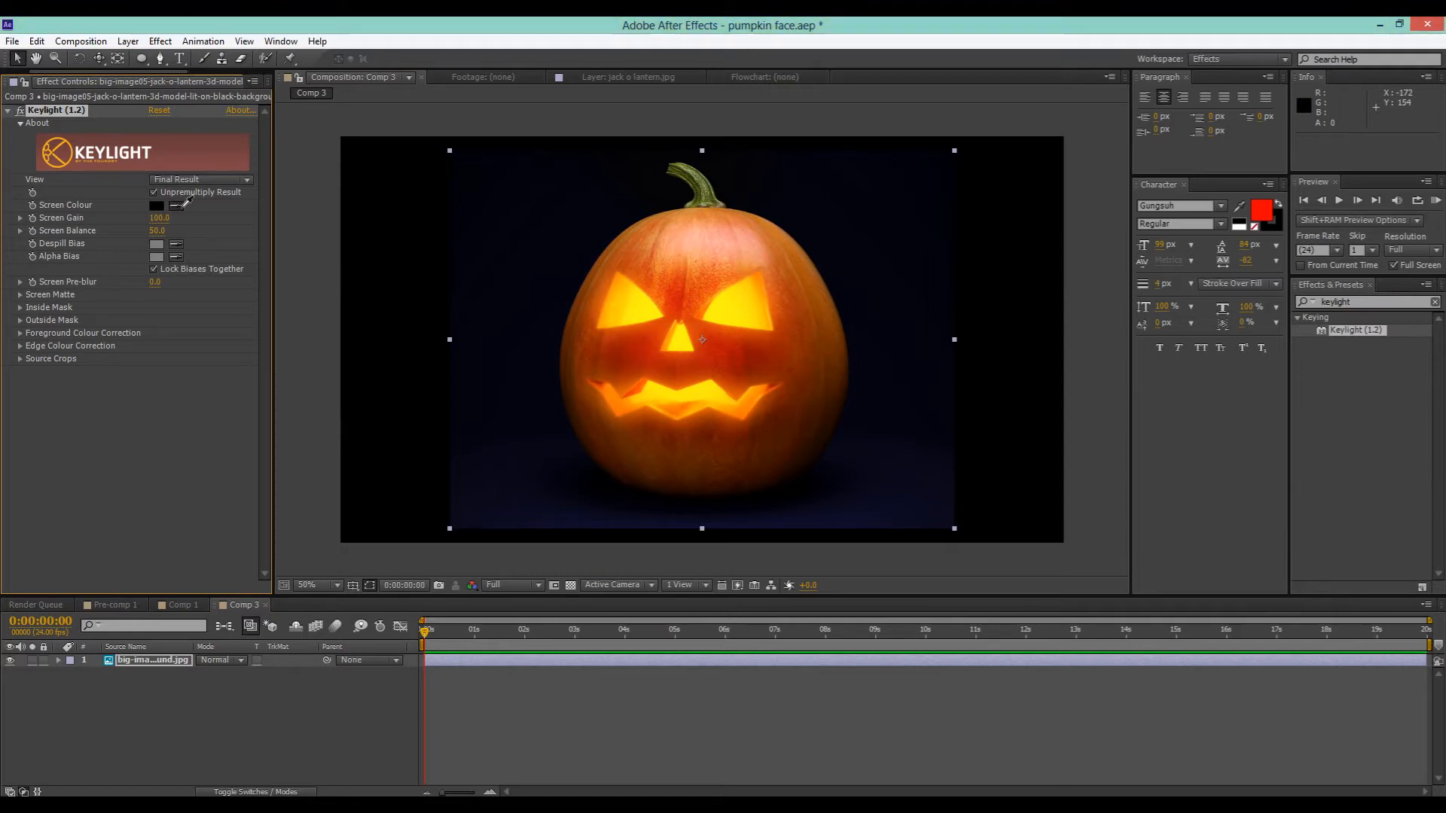
{"action": "left_click", "coordinate": [898, 512]}
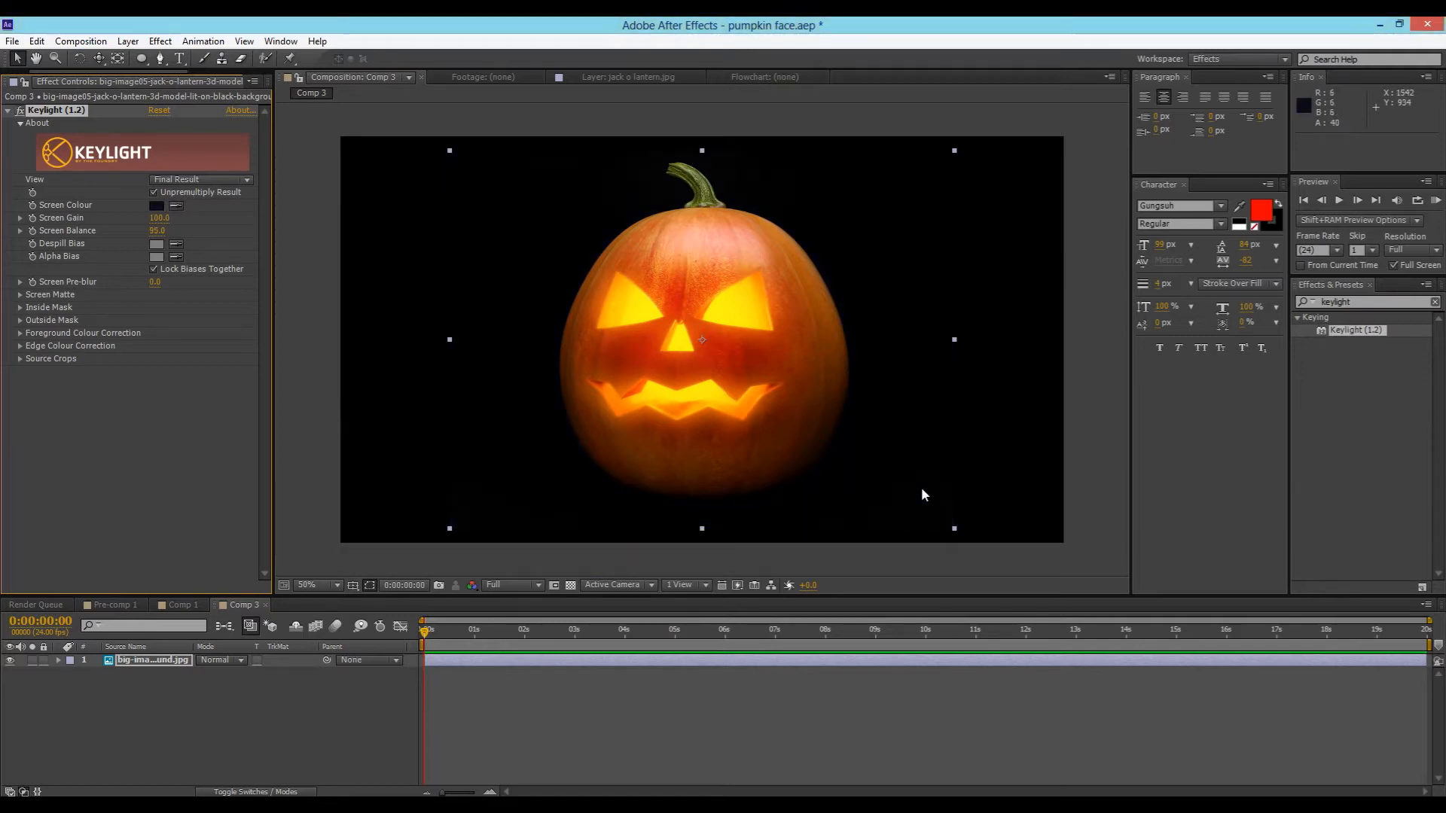
{"action": "left_click", "coordinate": [339, 539]}
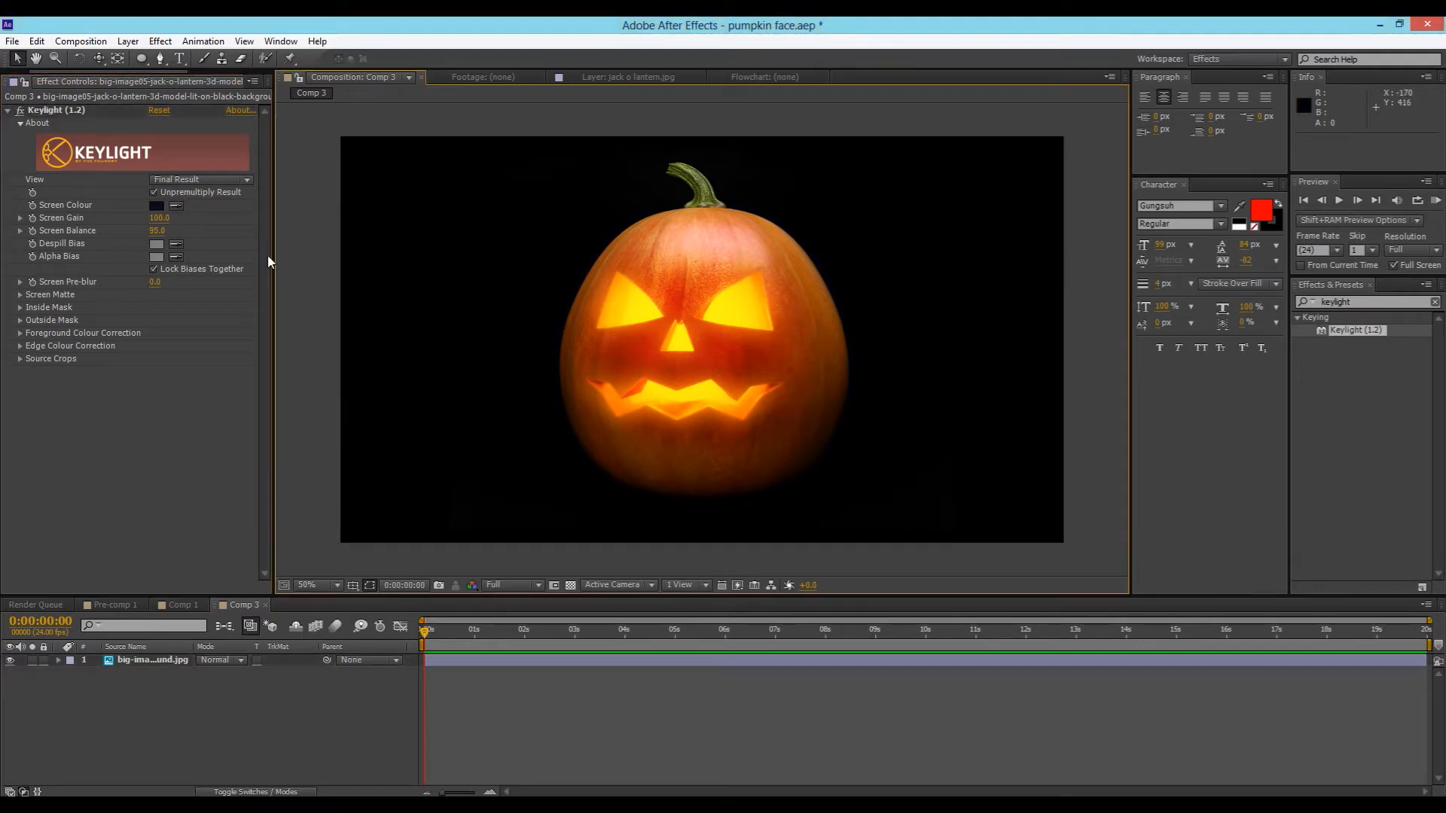
Show the transparency grid and set Keylight's Screen Gain to 416 and Screen Balance to 100
{"action": "left_click", "coordinate": [570, 585]}
{"action": "left_click_drag", "start_coordinate": [163, 219], "coordinate": [187, 219]}
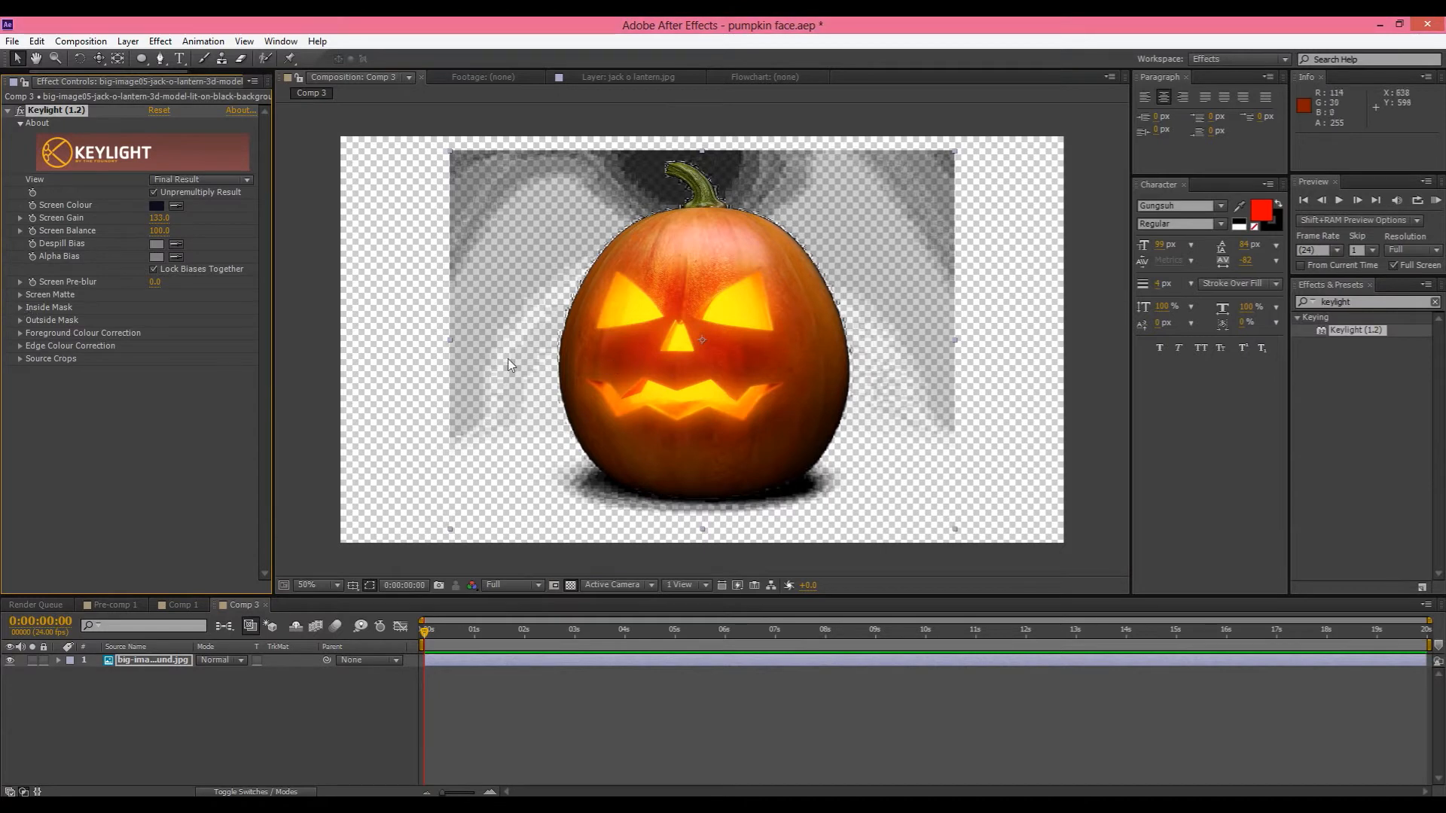
{"action": "left_click_drag", "start_coordinate": [165, 232], "coordinate": [345, 215]}
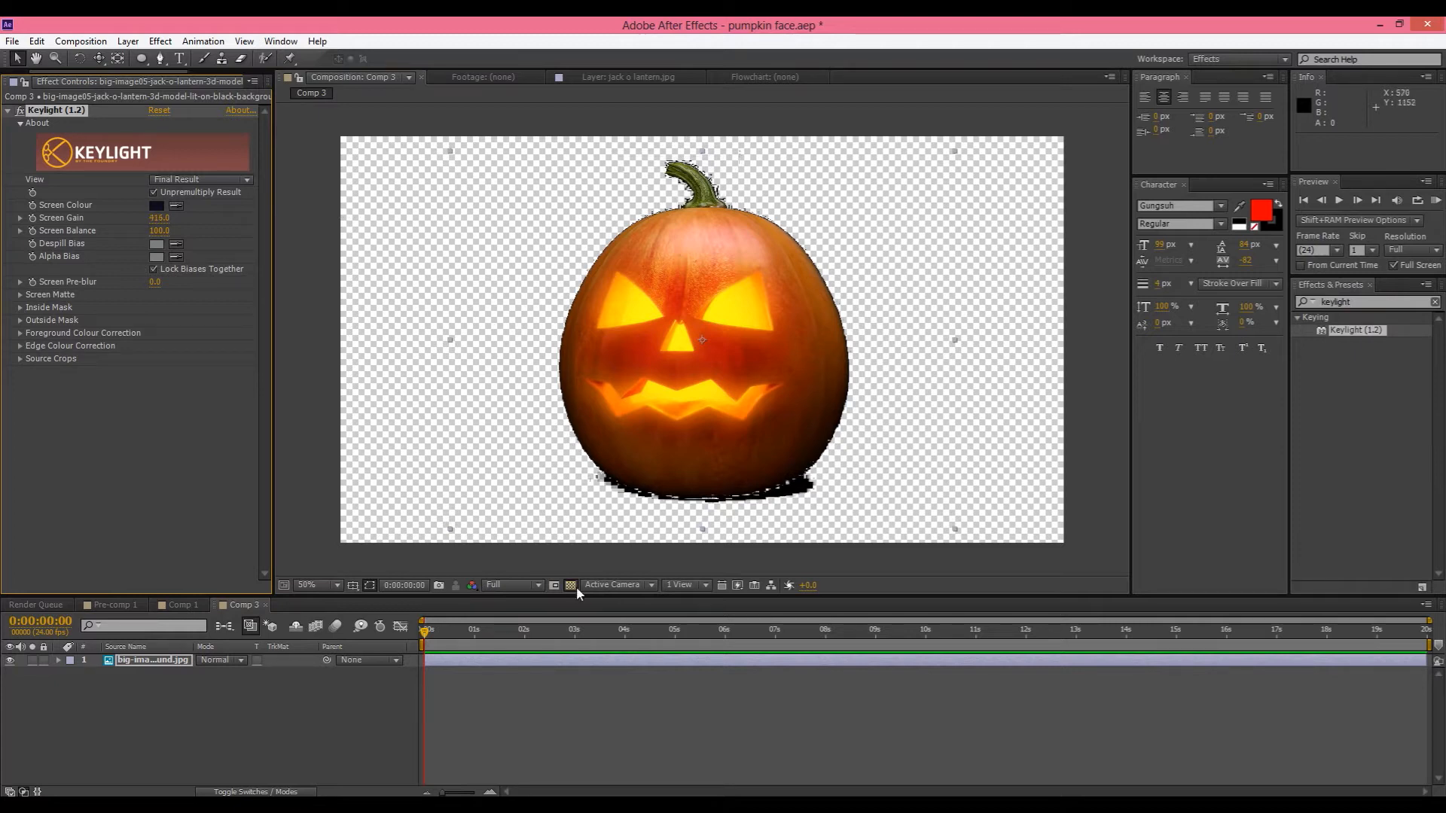
{"action": "left_click", "coordinate": [571, 586]}
{"action": "left_click", "coordinate": [572, 586]}
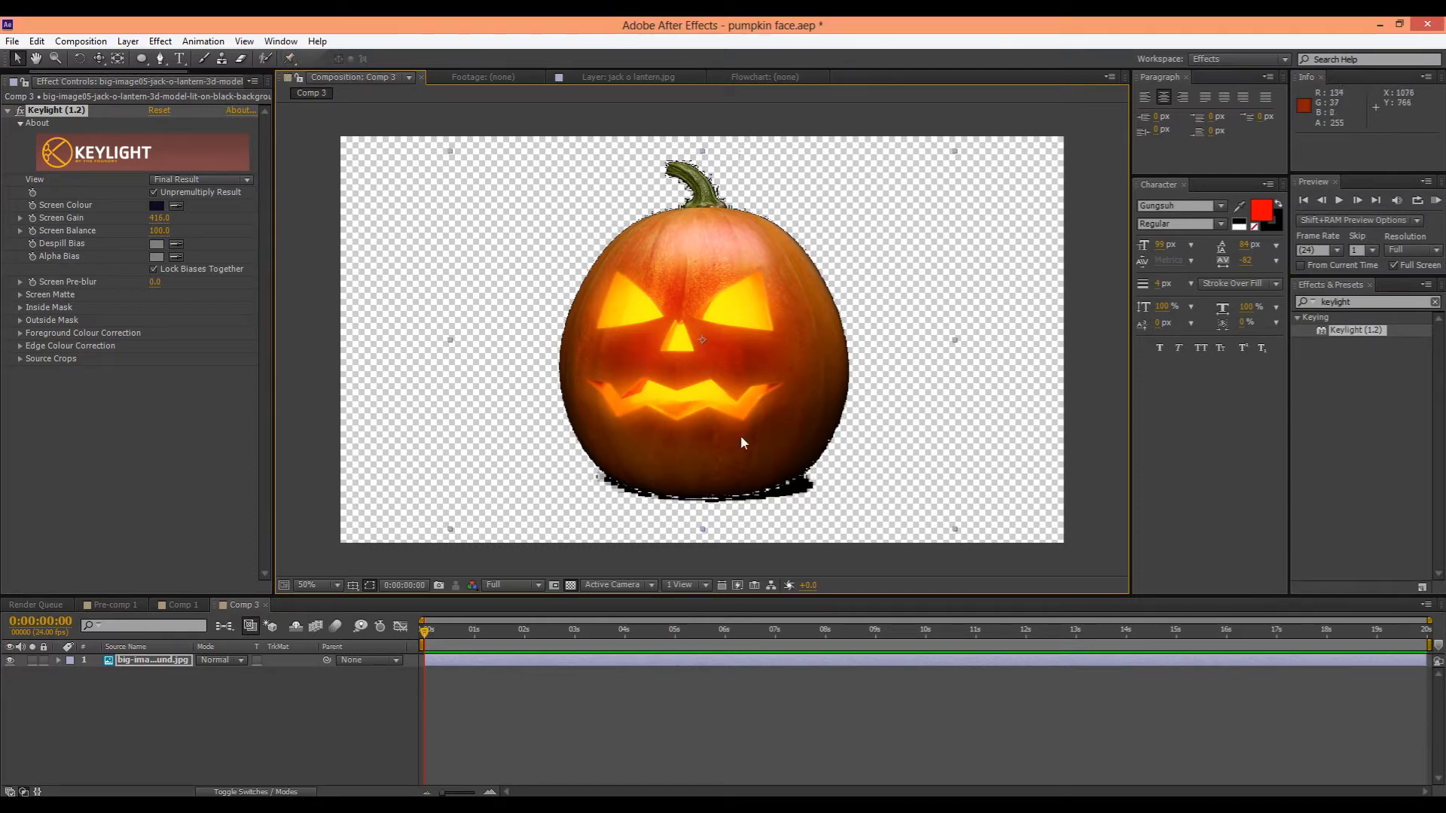
Set Clip Black to 37 and Screen Shrink/Grow to -0.7 in Keylight's Screen Matte, then hide the transparency grid
{"action": "left_click", "coordinate": [20, 295]}
{"action": "left_click_drag", "start_coordinate": [161, 306], "coordinate": [316, 309]}
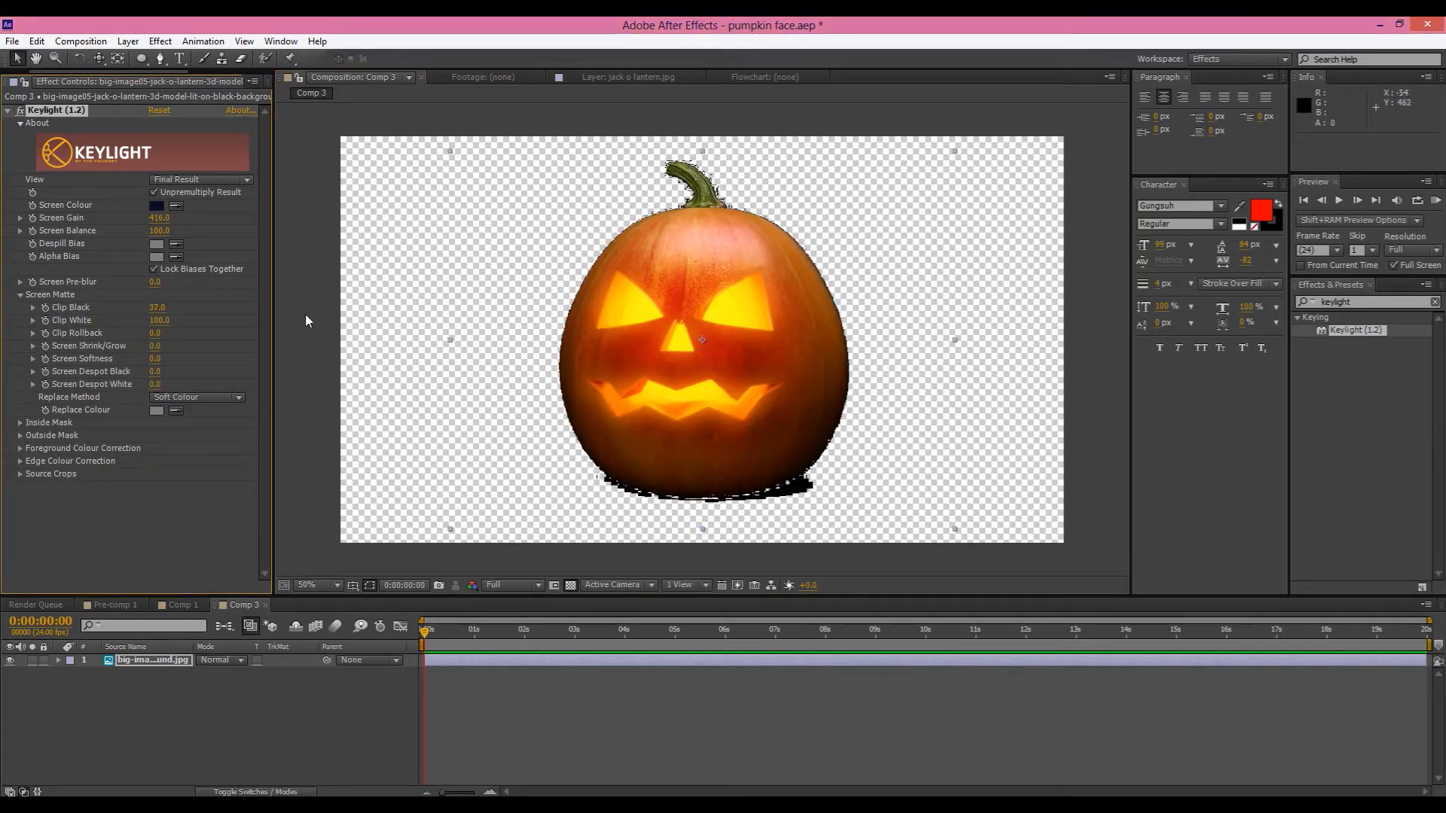
{"action": "left_click_drag", "start_coordinate": [156, 348], "coordinate": [152, 347]}
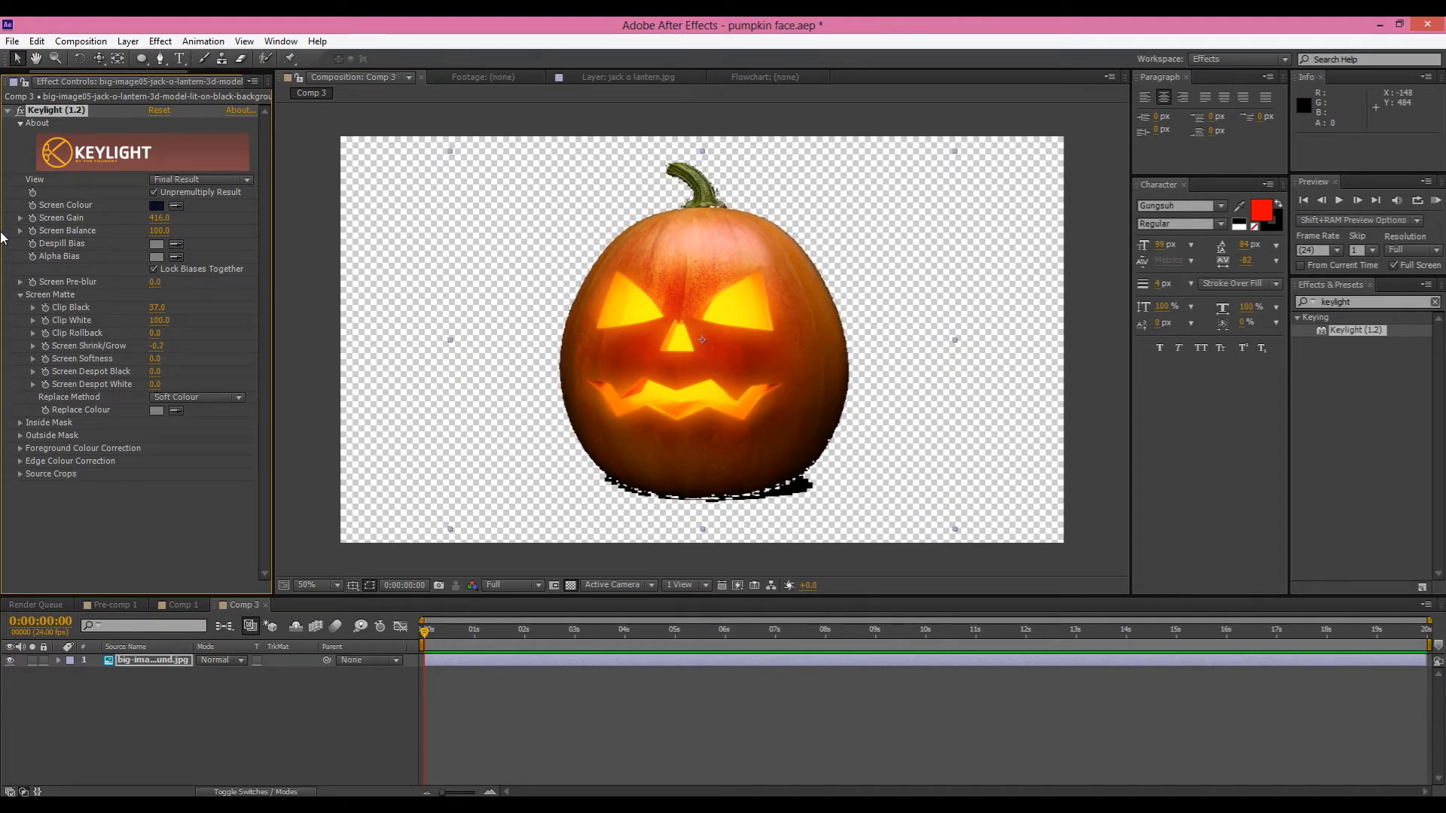
{"action": "left_click", "coordinate": [8, 111]}
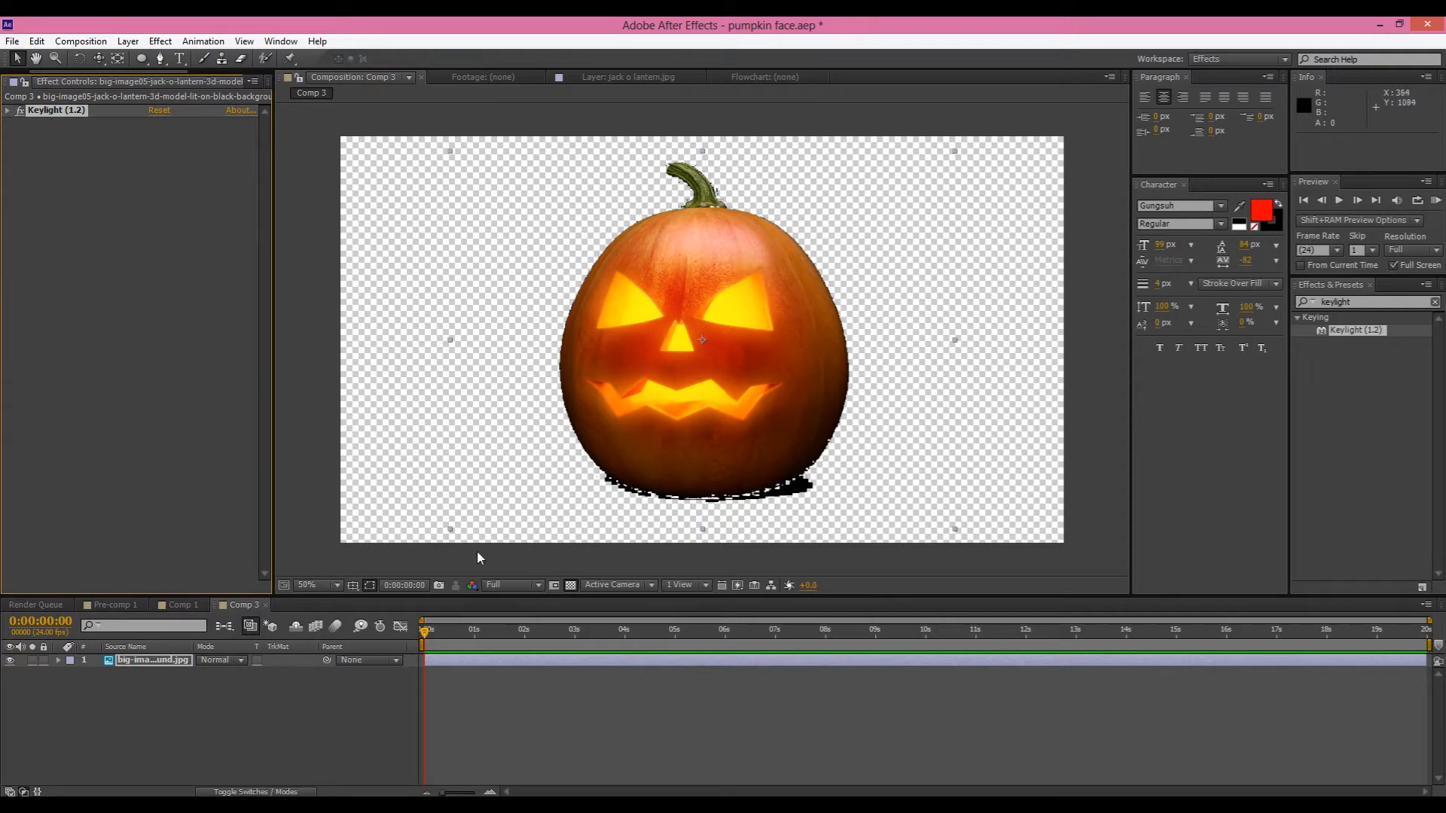
{"action": "left_click", "coordinate": [555, 584]}
{"action": "left_click", "coordinate": [312, 448]}
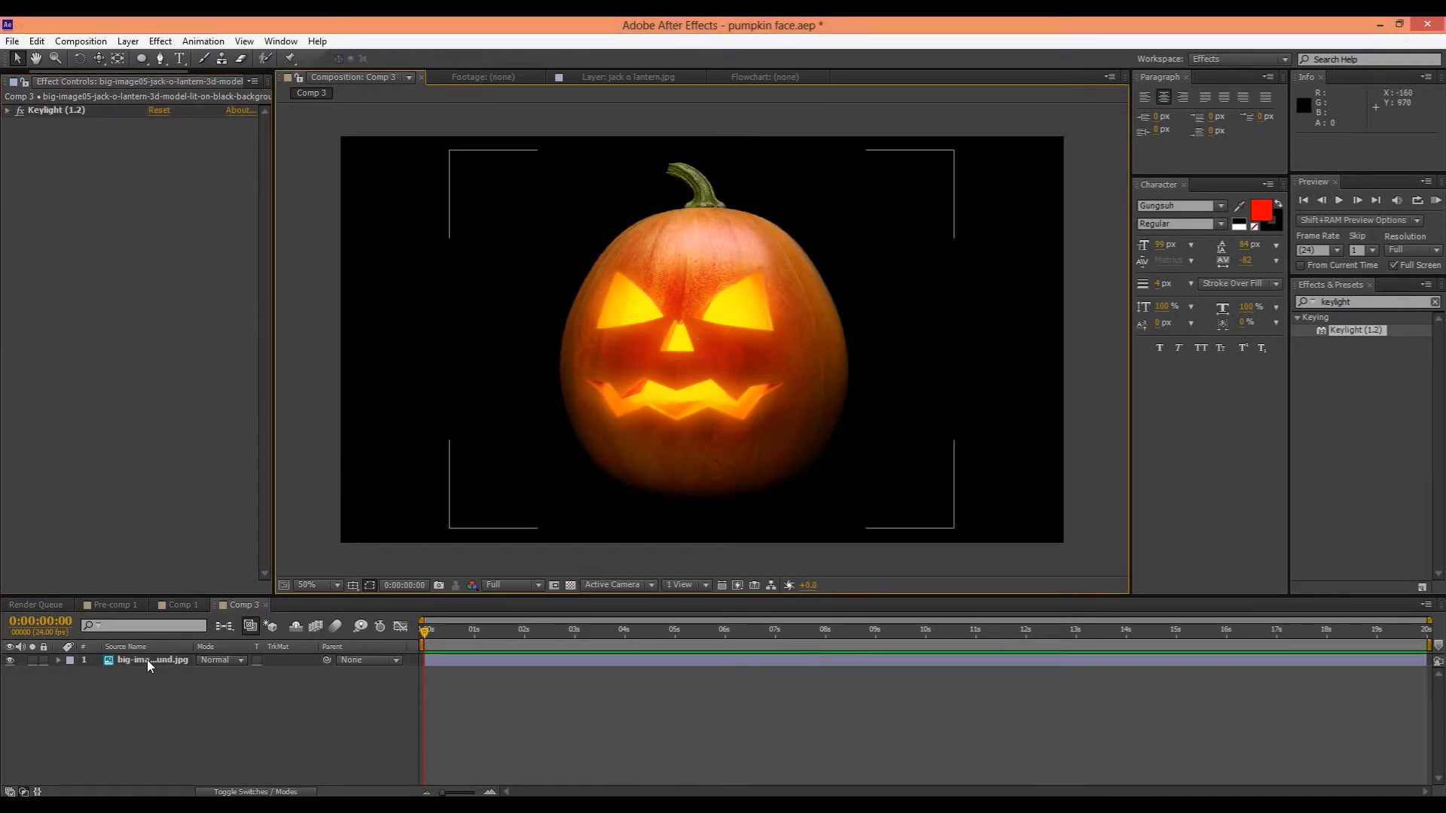
Open the pumpkin layer in its own viewer and place four puppet pins up the pumpkin's lower-left edge
{"action": "left_click", "coordinate": [290, 57]}
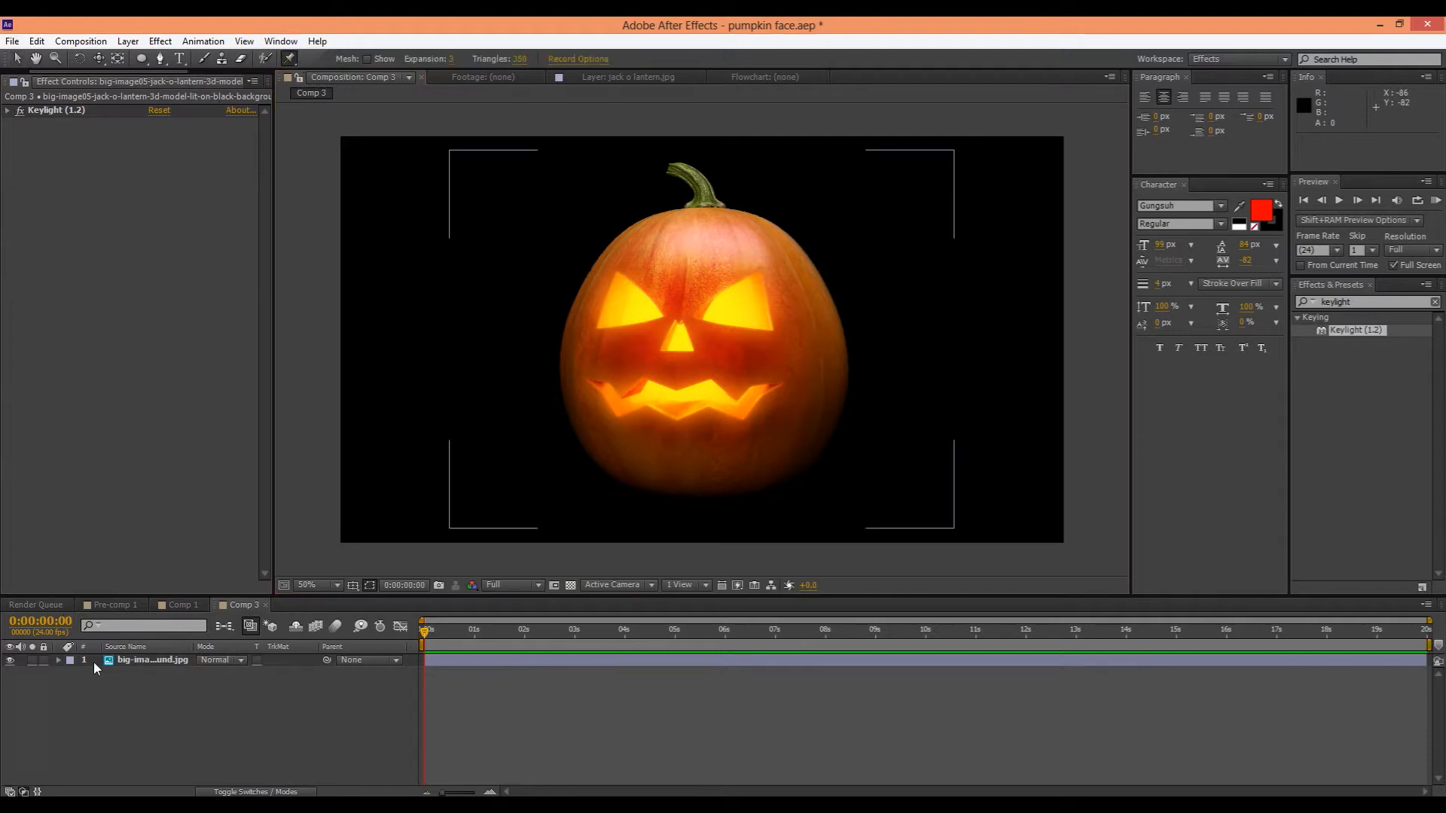
{"action": "double_click", "coordinate": [134, 661]}
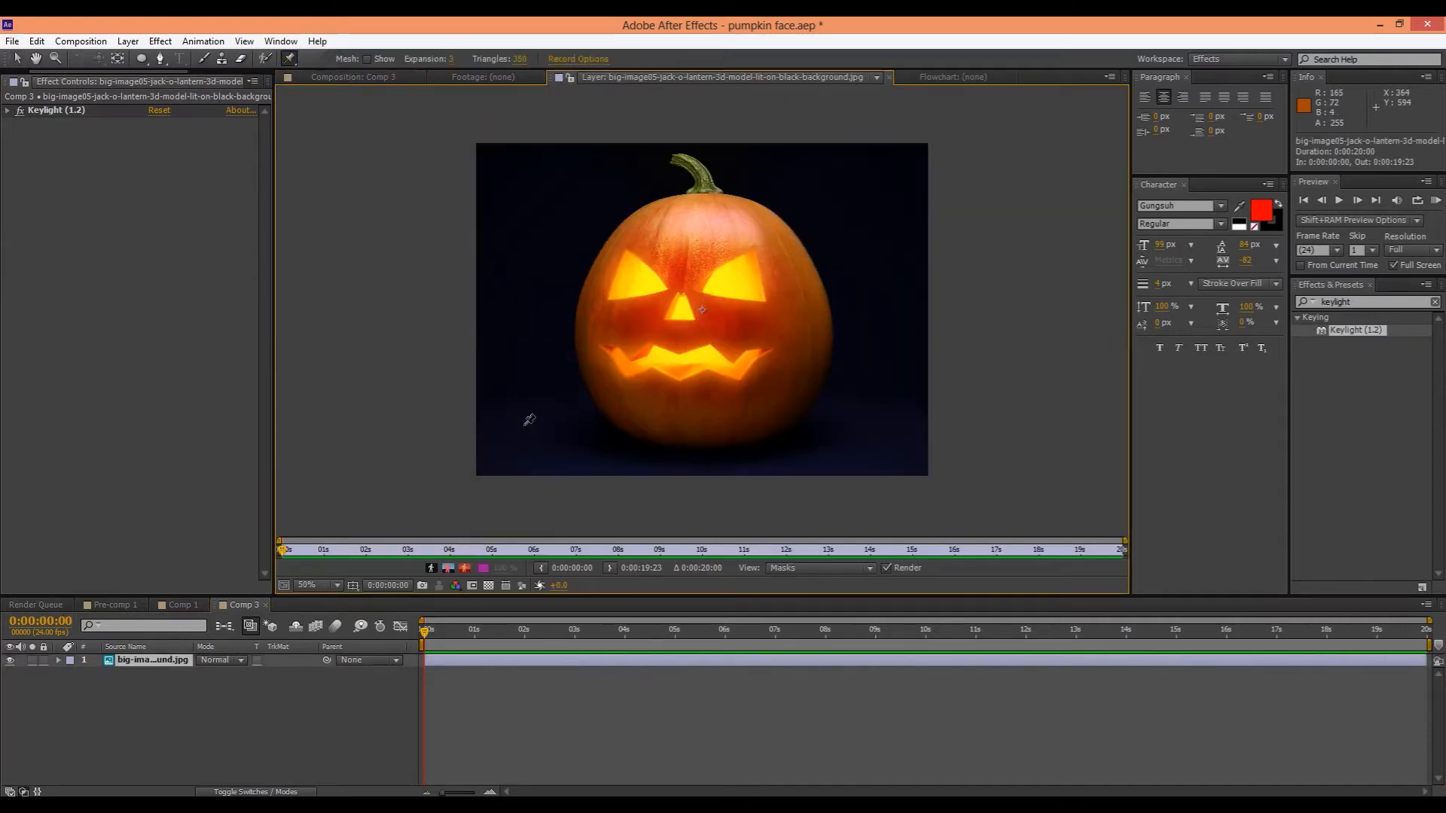
{"action": "scroll", "coordinate": [574, 429], "scroll_direction": "up", "scroll_amount": 1}
{"action": "scroll", "coordinate": [574, 429], "scroll_direction": "down", "scroll_amount": 1}
{"action": "scroll", "coordinate": [651, 394], "scroll_direction": "up", "scroll_amount": 1}
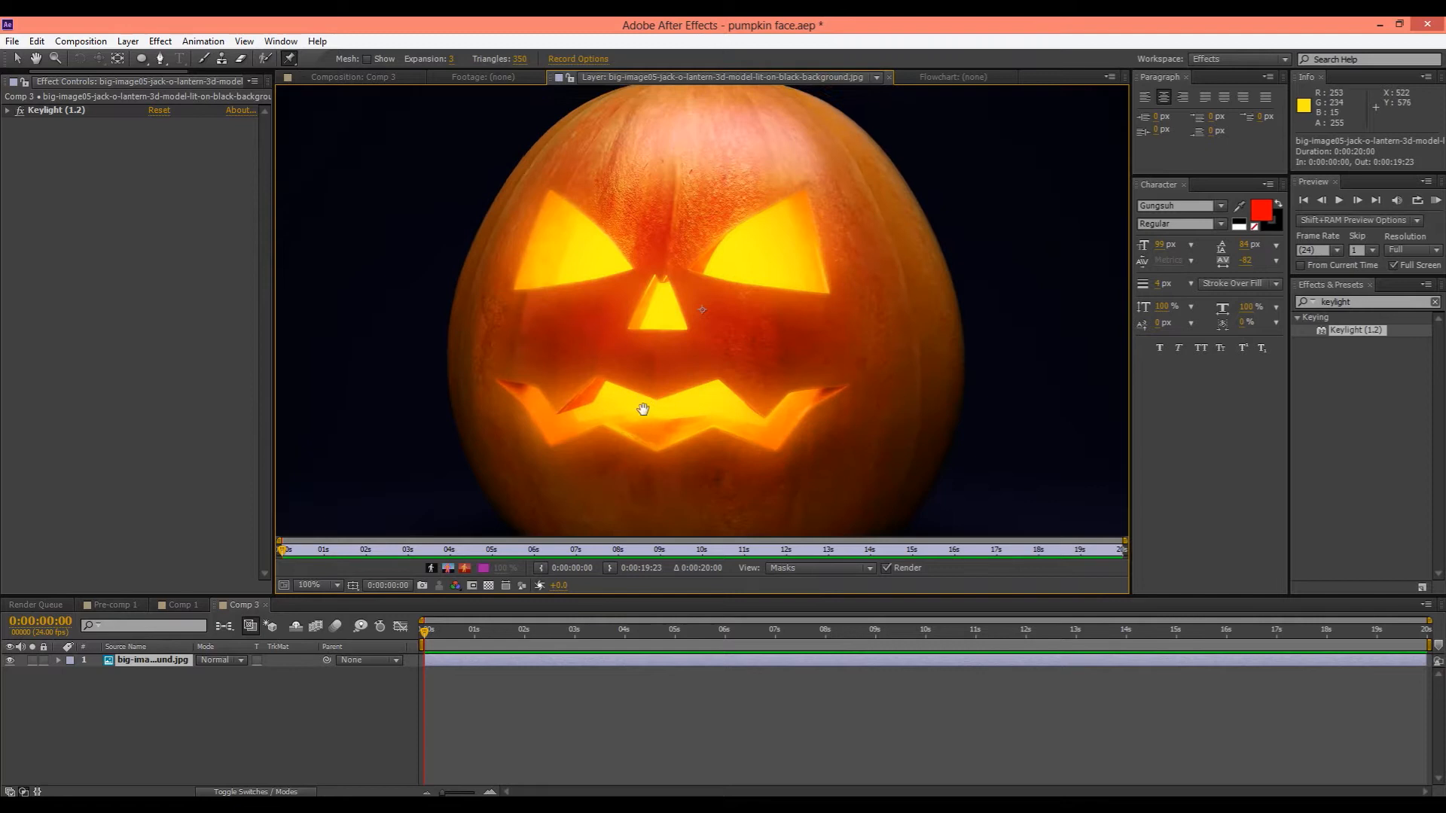
{"action": "left_click_drag", "start_coordinate": [643, 410], "coordinate": [639, 297]}
{"action": "left_click", "coordinate": [563, 438]}
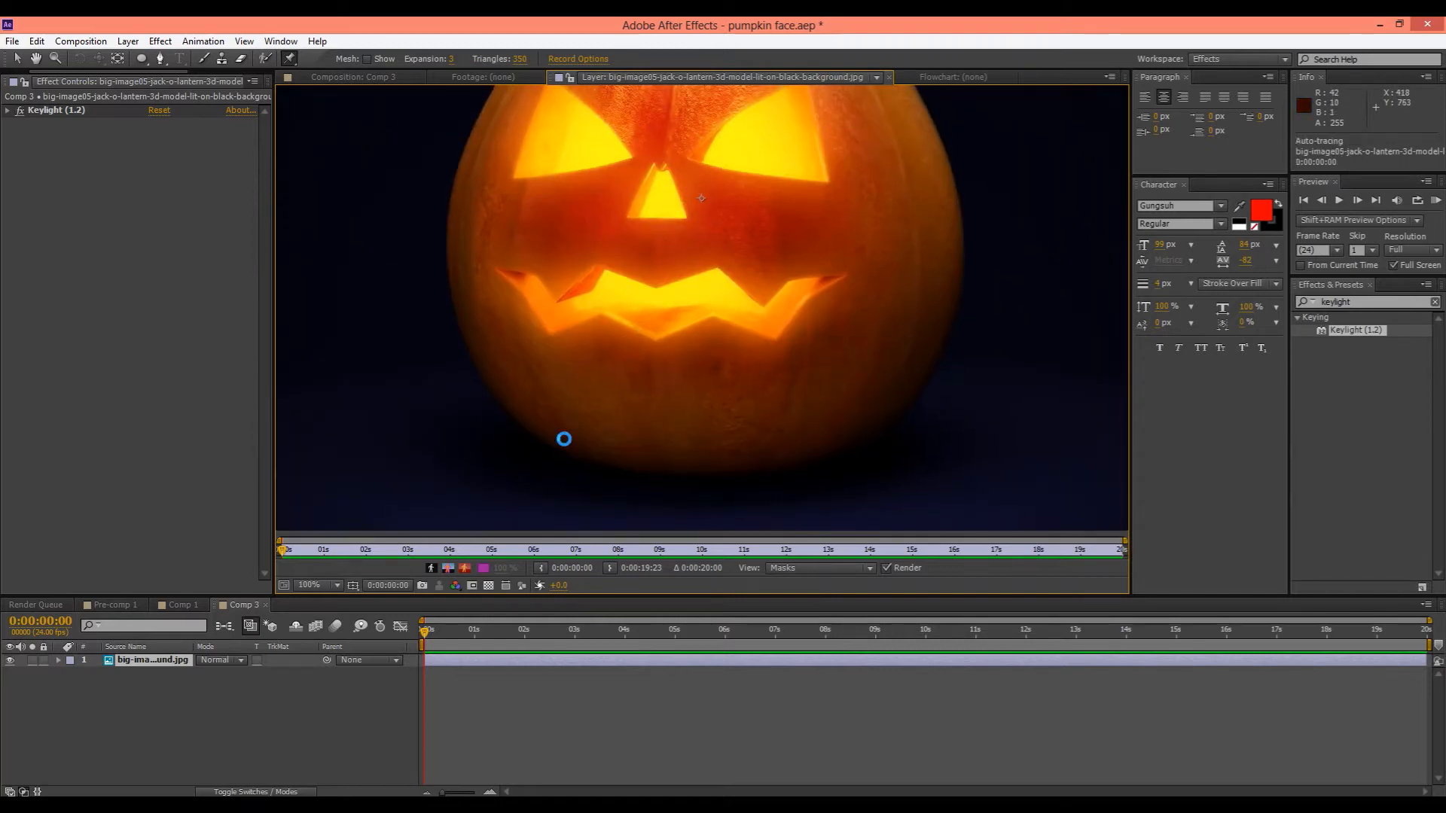
{"action": "left_click", "coordinate": [509, 395]}
{"action": "left_click", "coordinate": [461, 313]}
{"action": "left_click", "coordinate": [452, 231]}
Continue the puppet pins along the pumpkin's upper-left edge and across its top beneath the stem
{"action": "scroll", "coordinate": [463, 263], "scroll_direction": "up", "scroll_amount": 3}
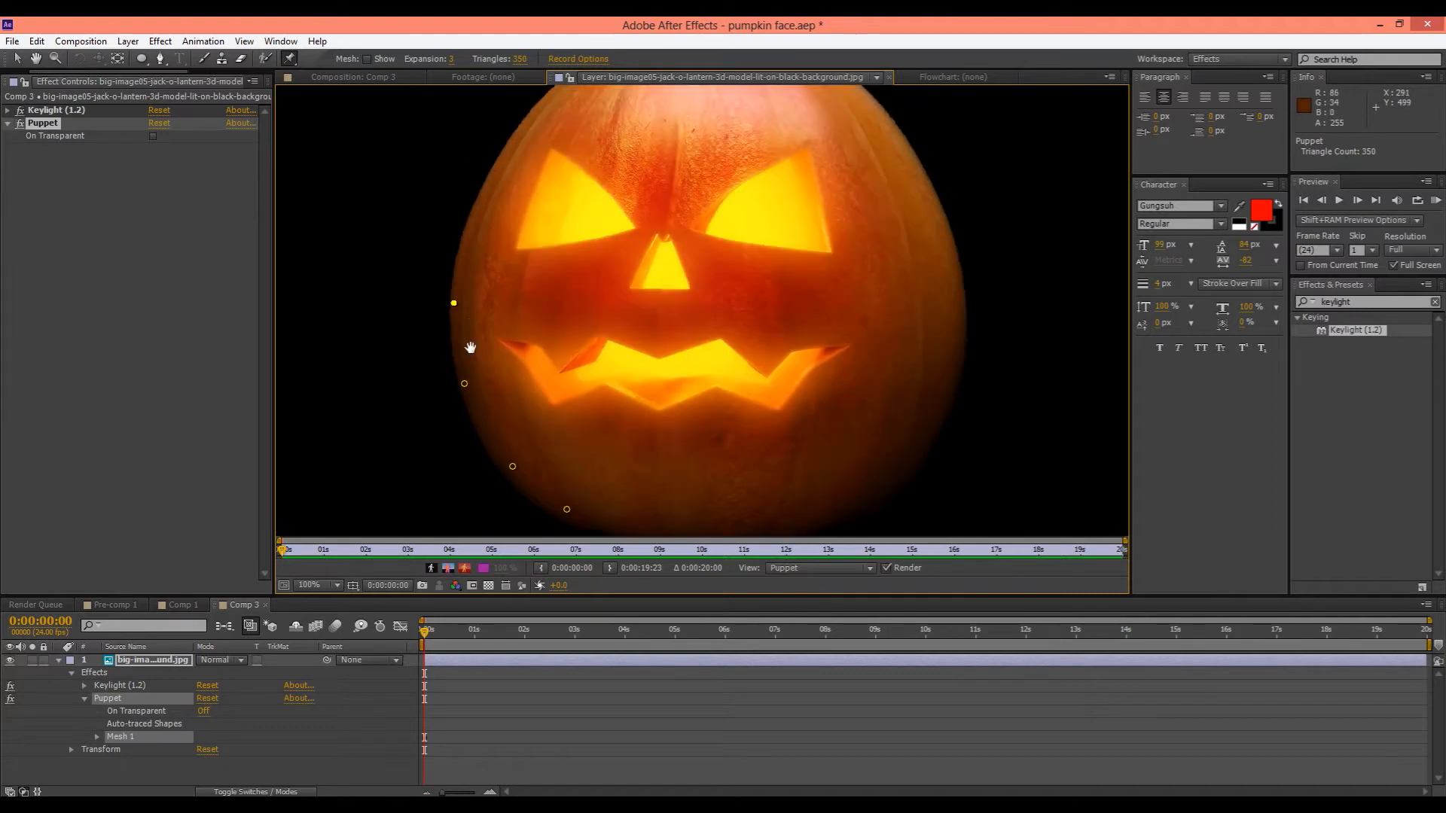
{"action": "left_click", "coordinate": [468, 292]}
{"action": "scroll", "coordinate": [474, 293], "scroll_direction": "up", "scroll_amount": 2}
{"action": "left_click", "coordinate": [471, 294]}
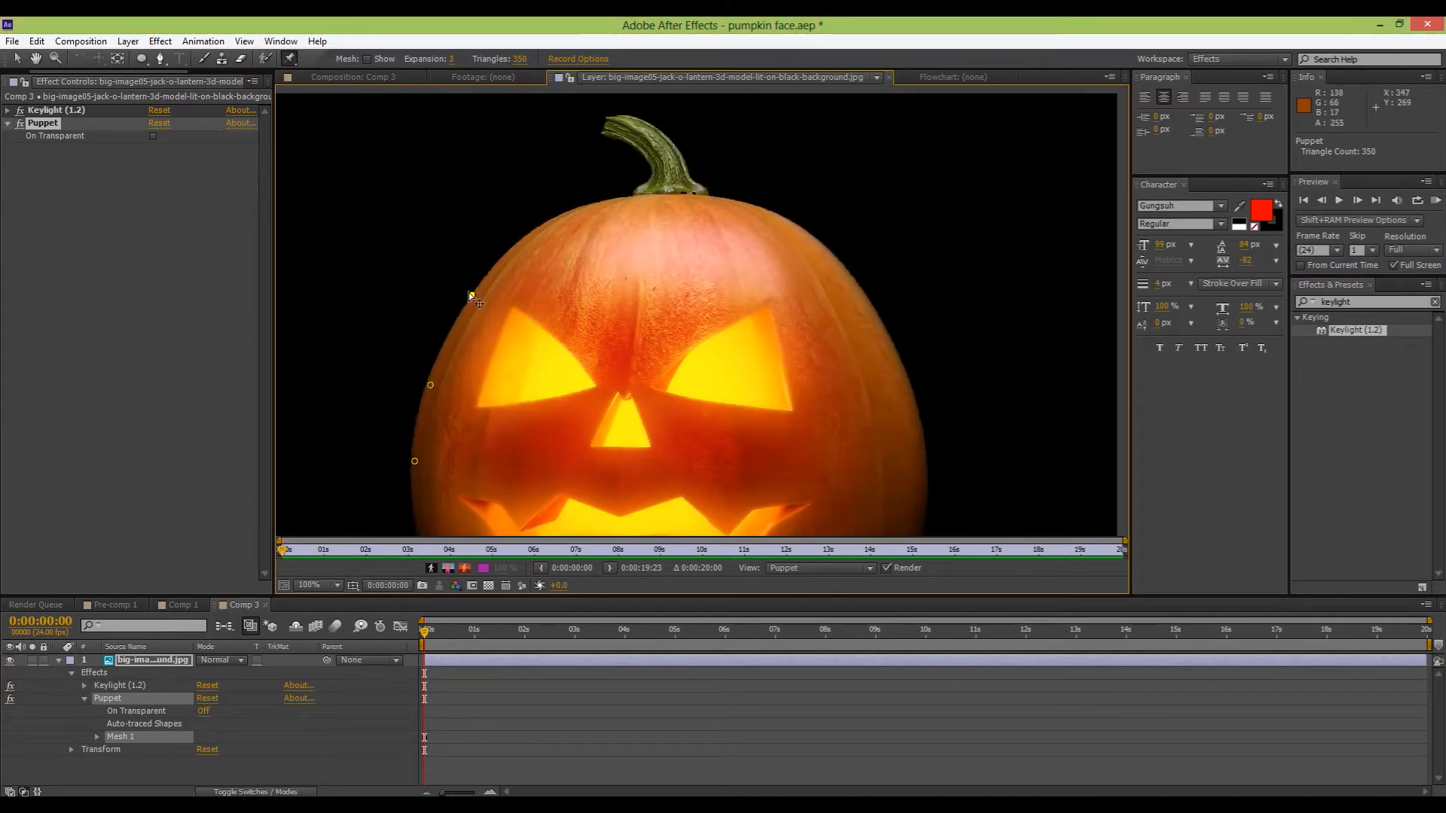
{"action": "left_click", "coordinate": [510, 246]}
{"action": "left_click", "coordinate": [568, 207]}
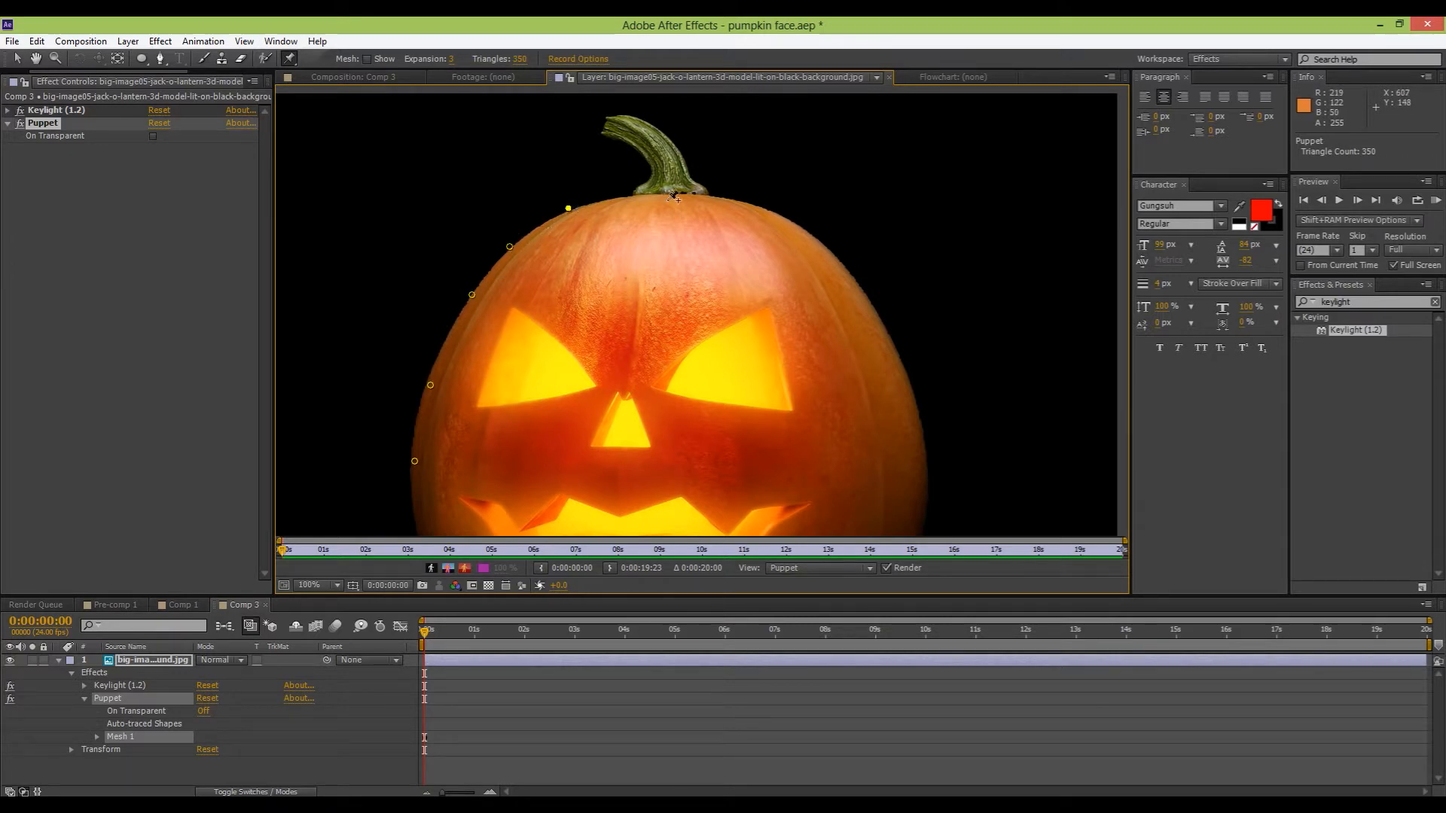
{"action": "left_click", "coordinate": [626, 196]}
{"action": "left_click", "coordinate": [679, 191]}
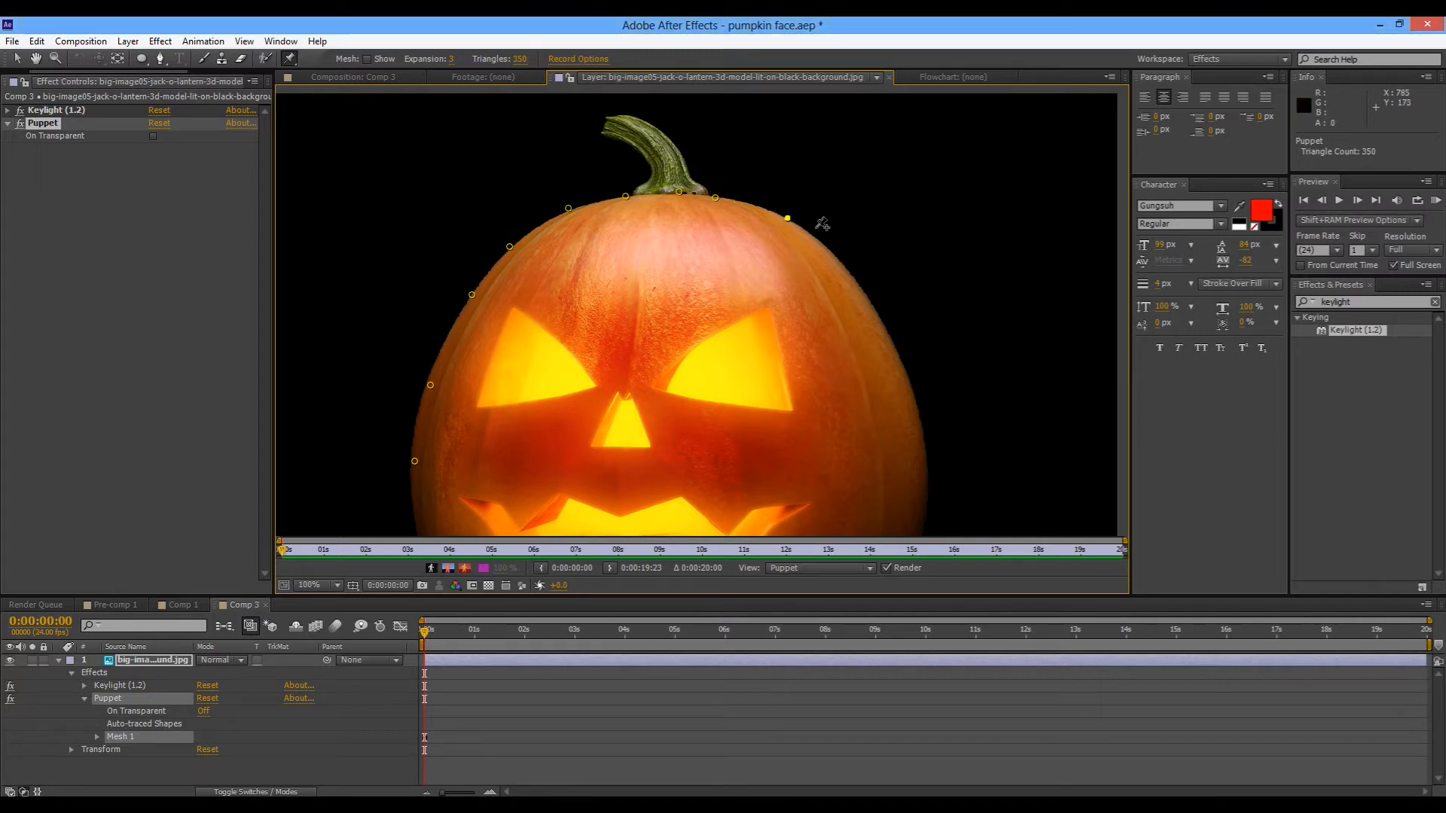
Place puppet pins down the pumpkin's upper-right edge to the middle of its right side
{"action": "left_click", "coordinate": [830, 253]}
{"action": "left_click", "coordinate": [869, 301]}
{"action": "left_click", "coordinate": [902, 374]}
{"action": "left_click_drag", "start_coordinate": [904, 377], "coordinate": [852, 256]}
{"action": "left_click", "coordinate": [869, 317]}
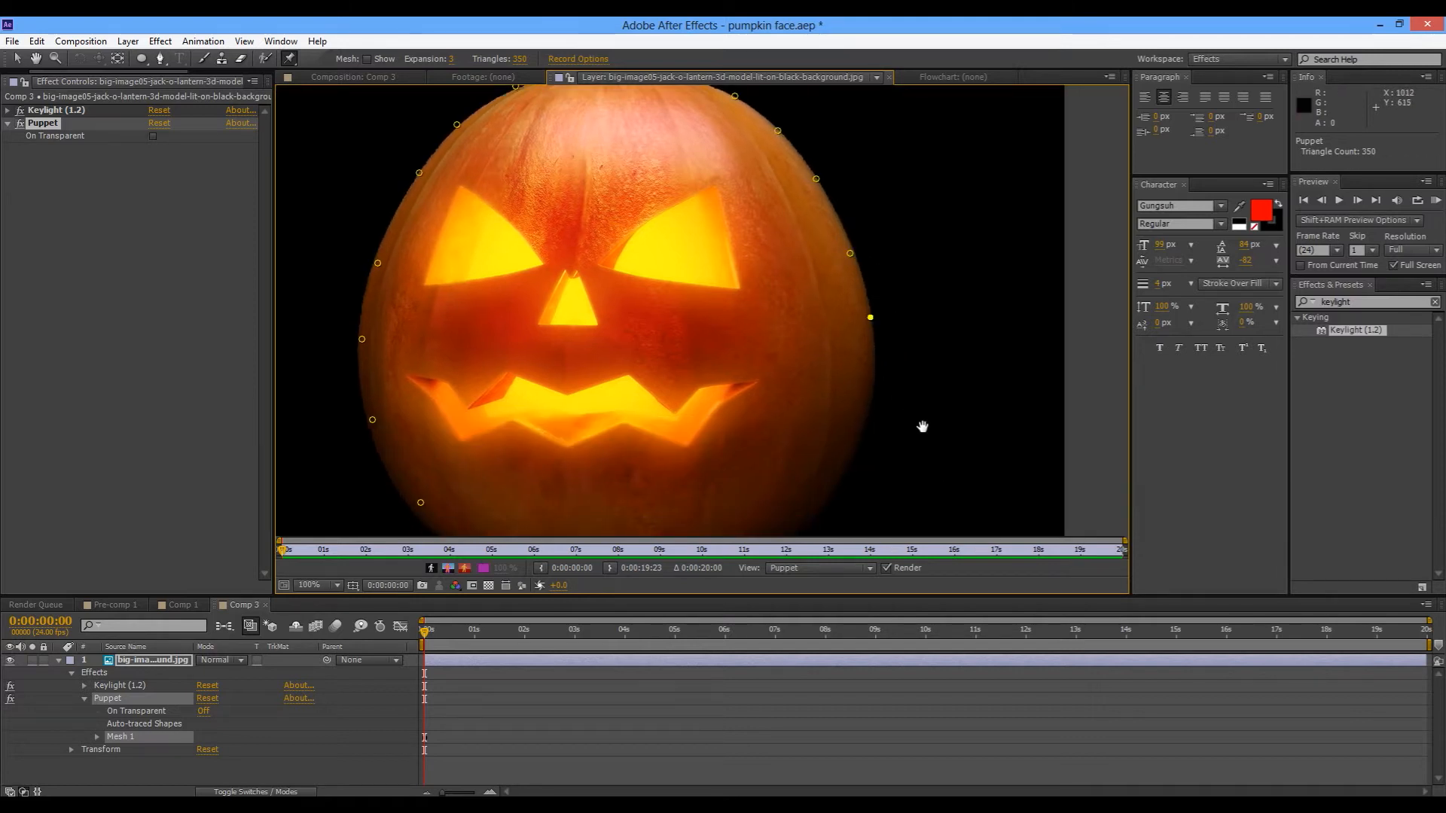
Complete the outline of puppet pins along the pumpkin's lower-right edge and bottom
{"action": "left_click_drag", "start_coordinate": [890, 422], "coordinate": [909, 316]}
{"action": "left_click", "coordinate": [882, 289]}
{"action": "left_click", "coordinate": [845, 389]}
{"action": "left_click", "coordinate": [784, 428]}
{"action": "left_click", "coordinate": [680, 456]}
{"action": "left_click_drag", "start_coordinate": [637, 410], "coordinate": [647, 461]}
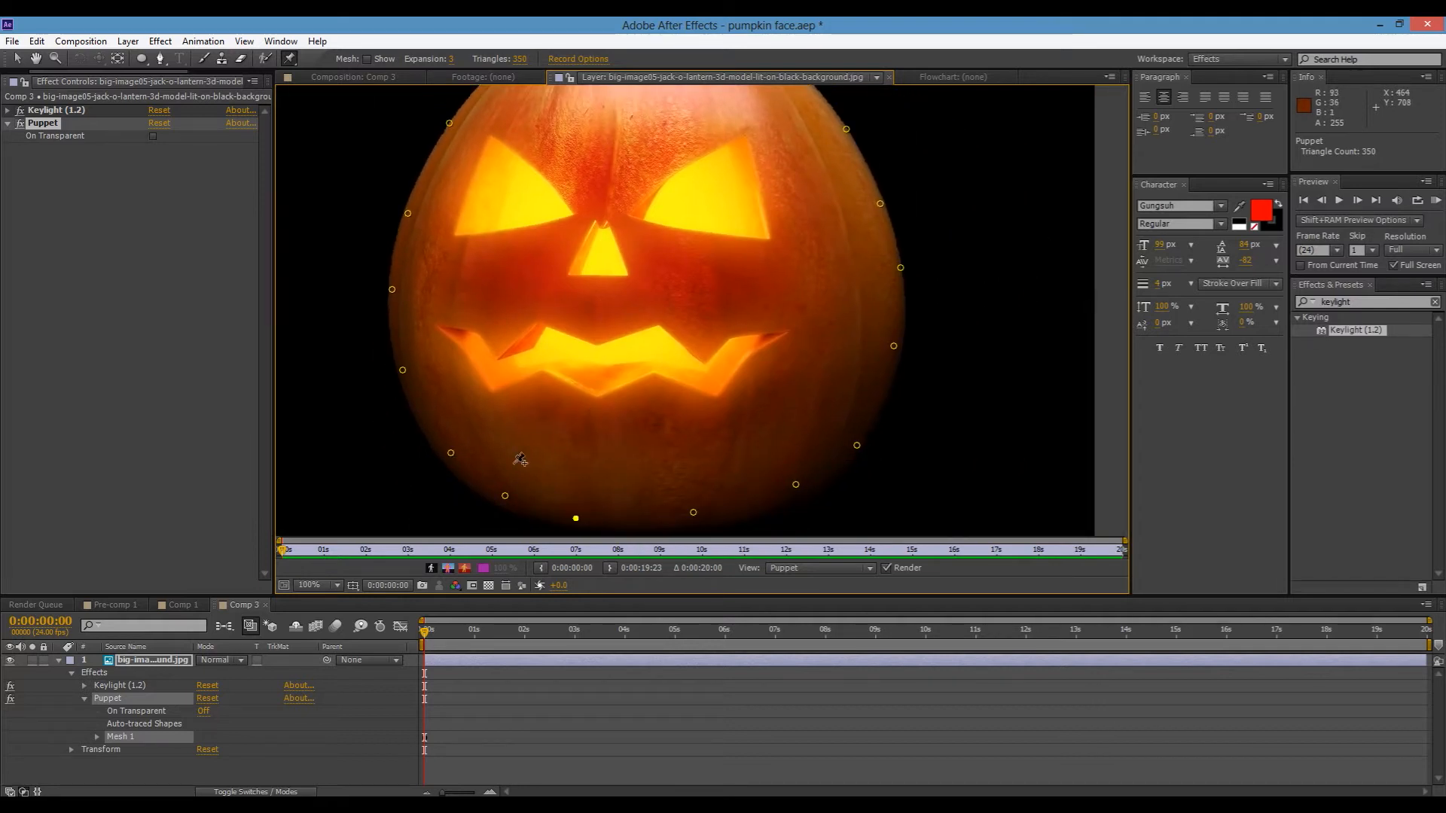
Add puppet pins along the upper contour of the mouth, from its left corner to its right corner
{"action": "left_click", "coordinate": [491, 390]}
{"action": "left_click", "coordinate": [441, 327]}
{"action": "left_click", "coordinate": [479, 332]}
{"action": "left_click", "coordinate": [500, 356]}
{"action": "left_click", "coordinate": [533, 350]}
{"action": "left_click", "coordinate": [544, 327]}
{"action": "left_click", "coordinate": [656, 324]}
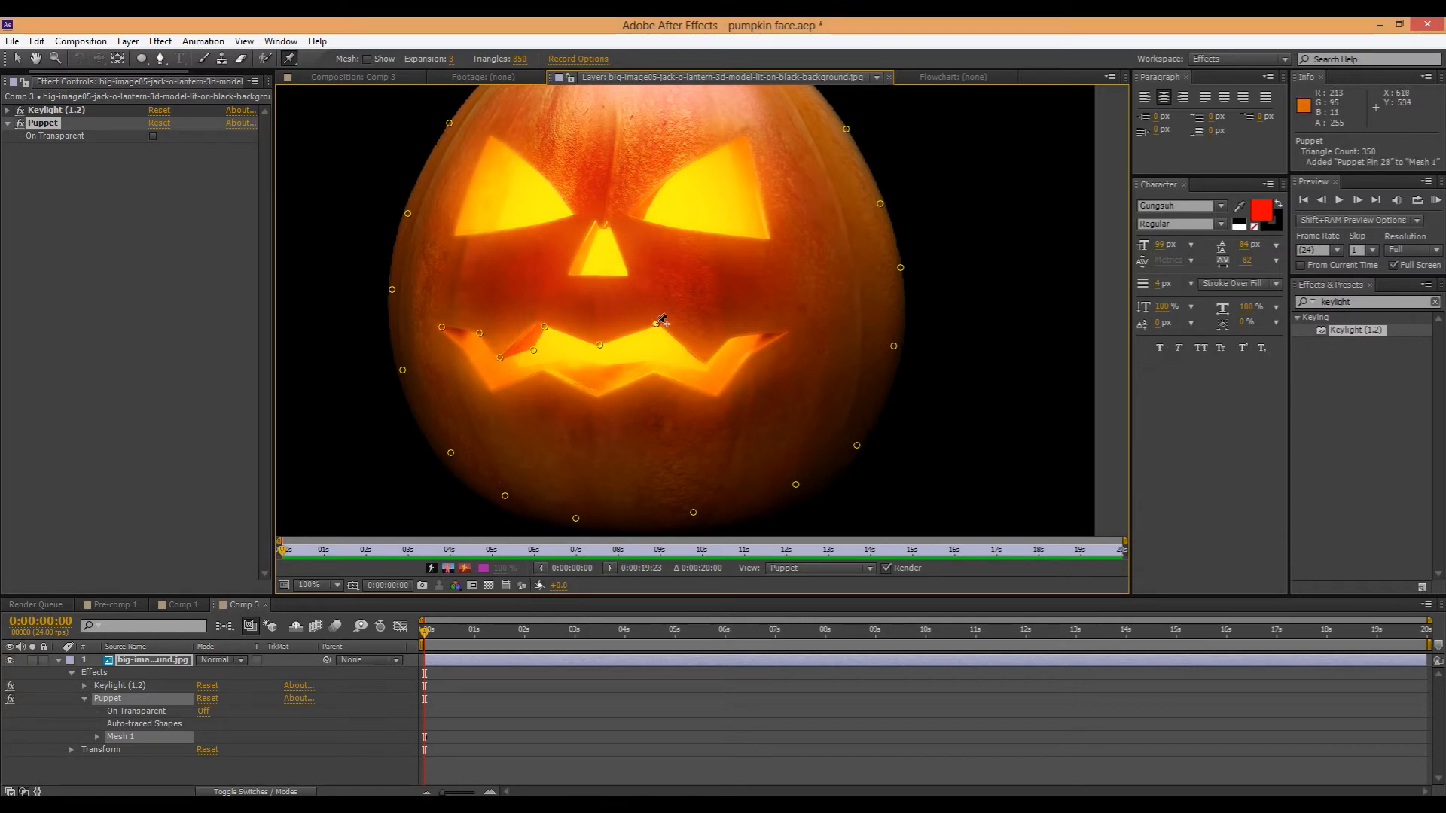
{"action": "left_click", "coordinate": [704, 362]}
{"action": "left_click", "coordinate": [781, 330]}
Add puppet pins along the lower part of the mouth and reposition the misplaced pin near its left end
{"action": "left_click", "coordinate": [719, 393]}
{"action": "left_click", "coordinate": [654, 373]}
{"action": "left_click_drag", "start_coordinate": [655, 372], "coordinate": [655, 364]}
{"action": "left_click", "coordinate": [601, 365]}
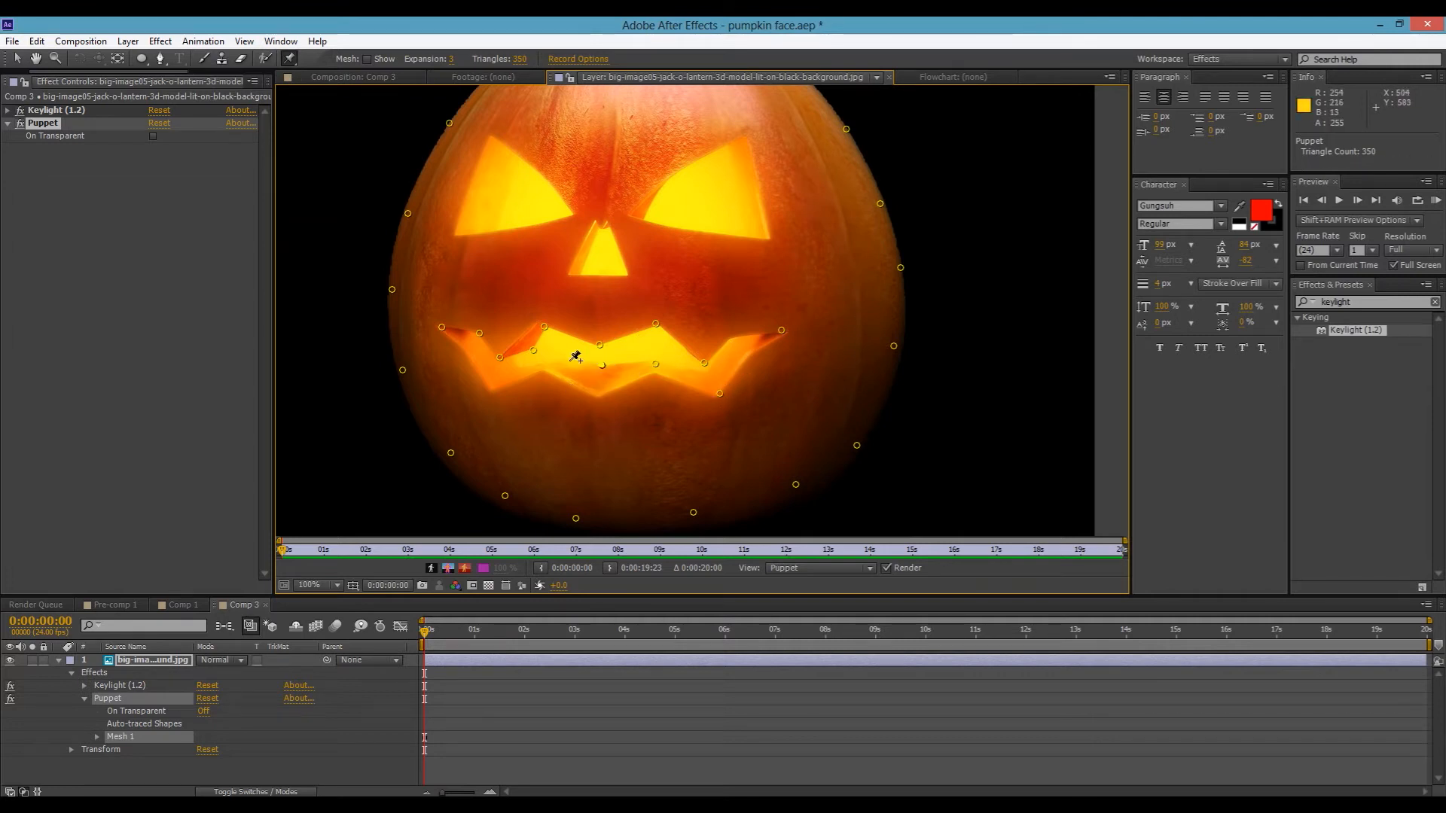
{"action": "left_click_drag", "start_coordinate": [533, 349], "coordinate": [559, 362]}
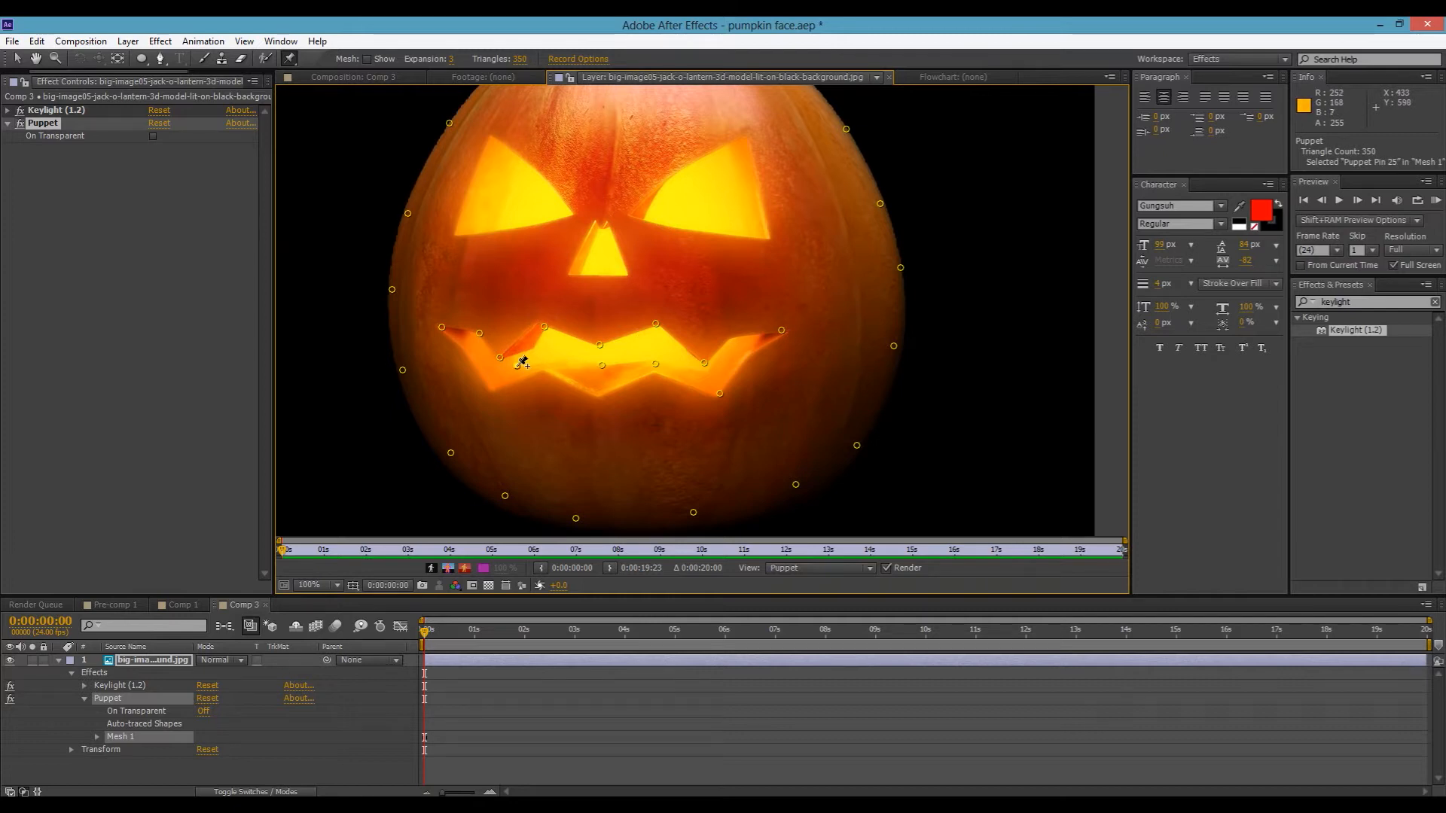
Add four puppet pins across the chin area below the mouth and one on the right cheek
{"action": "left_click", "coordinate": [471, 414]}
{"action": "left_click", "coordinate": [564, 444]}
{"action": "left_click", "coordinate": [768, 425]}
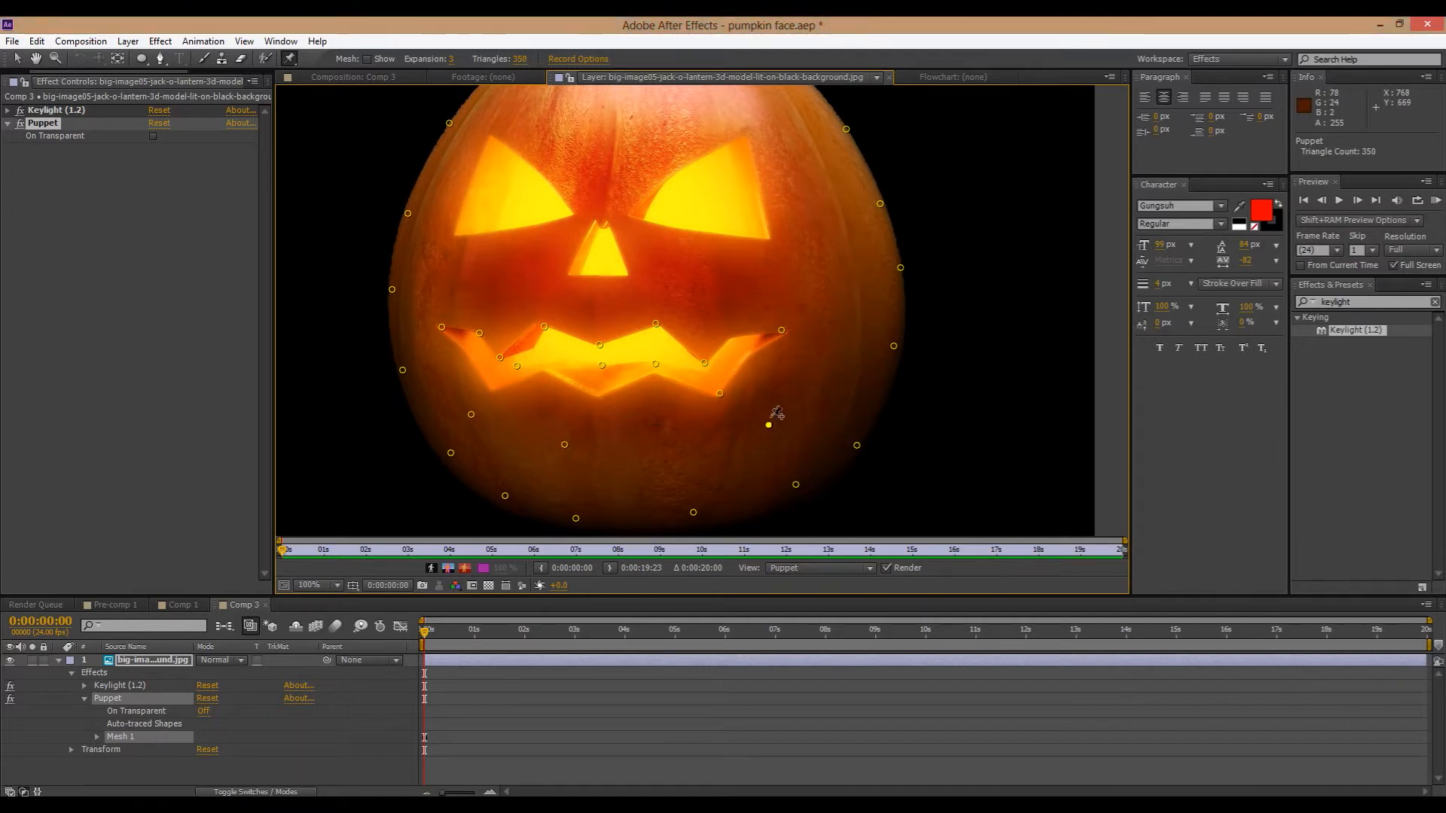
{"action": "left_click", "coordinate": [671, 430]}
{"action": "left_click", "coordinate": [822, 305]}
Add puppet pins at the corners of the nose and the left eye
{"action": "left_click", "coordinate": [601, 224]}
{"action": "left_click", "coordinate": [570, 213]}
{"action": "left_click", "coordinate": [487, 136]}
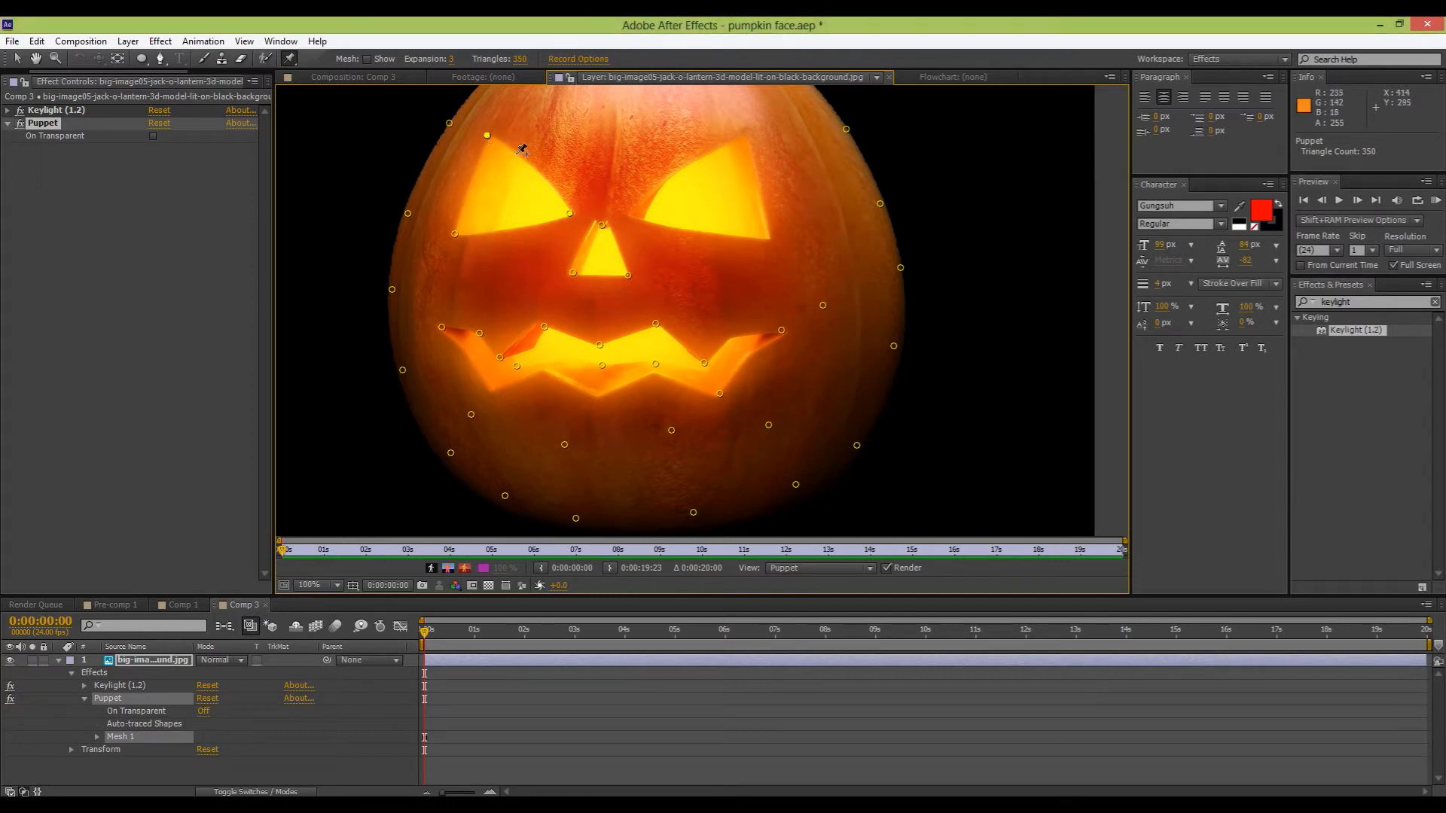
Add puppet pins at the inner, upper and outer corners of the right eye
{"action": "left_click", "coordinate": [630, 213]}
{"action": "left_click", "coordinate": [741, 136]}
{"action": "left_click", "coordinate": [769, 235]}
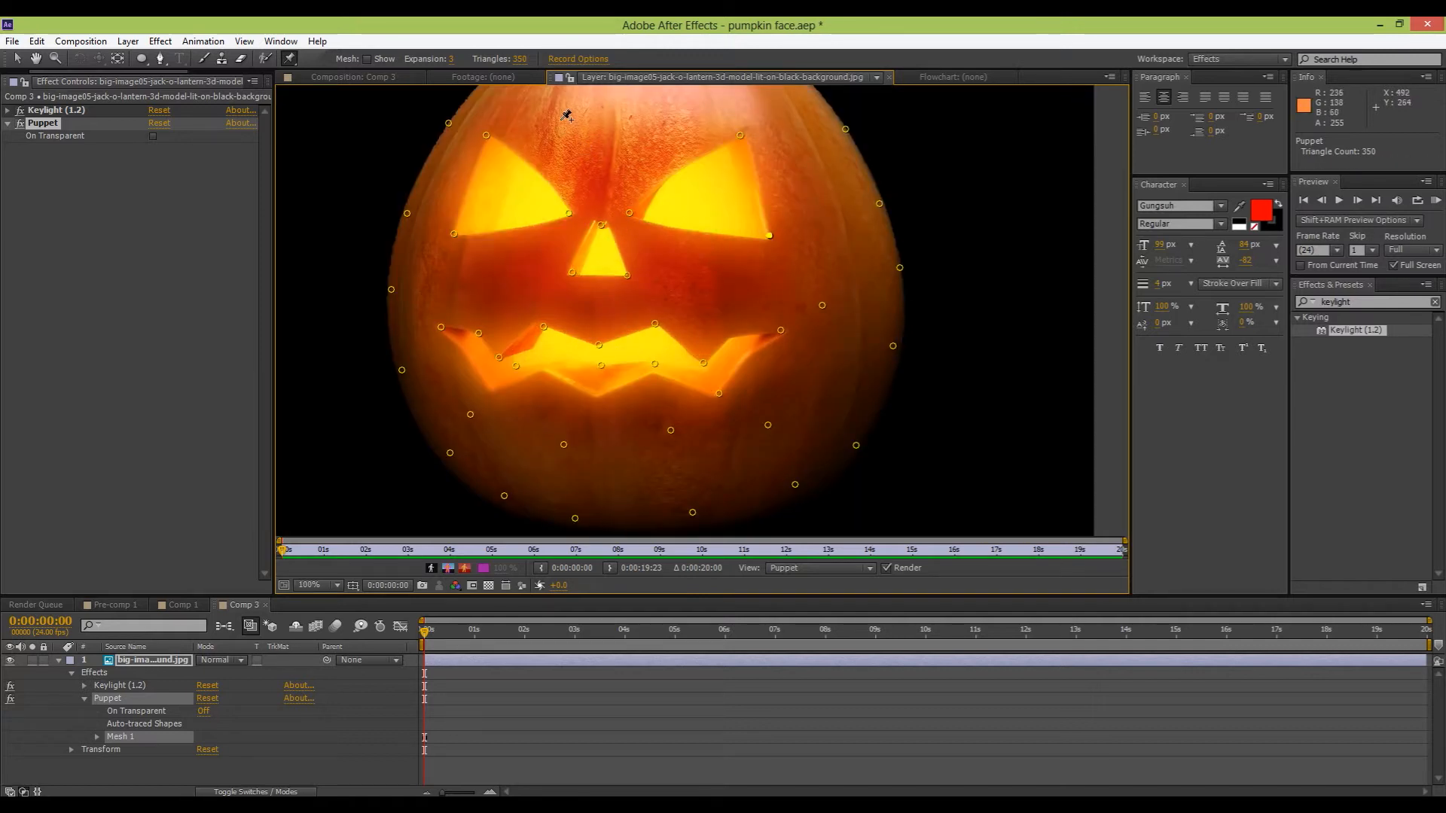
Add puppet pins across the forehead and on both cheeks between the eyes and the mouth
{"action": "scroll", "coordinate": [561, 181], "scroll_direction": "up", "scroll_amount": 3}
{"action": "left_click", "coordinate": [651, 196]}
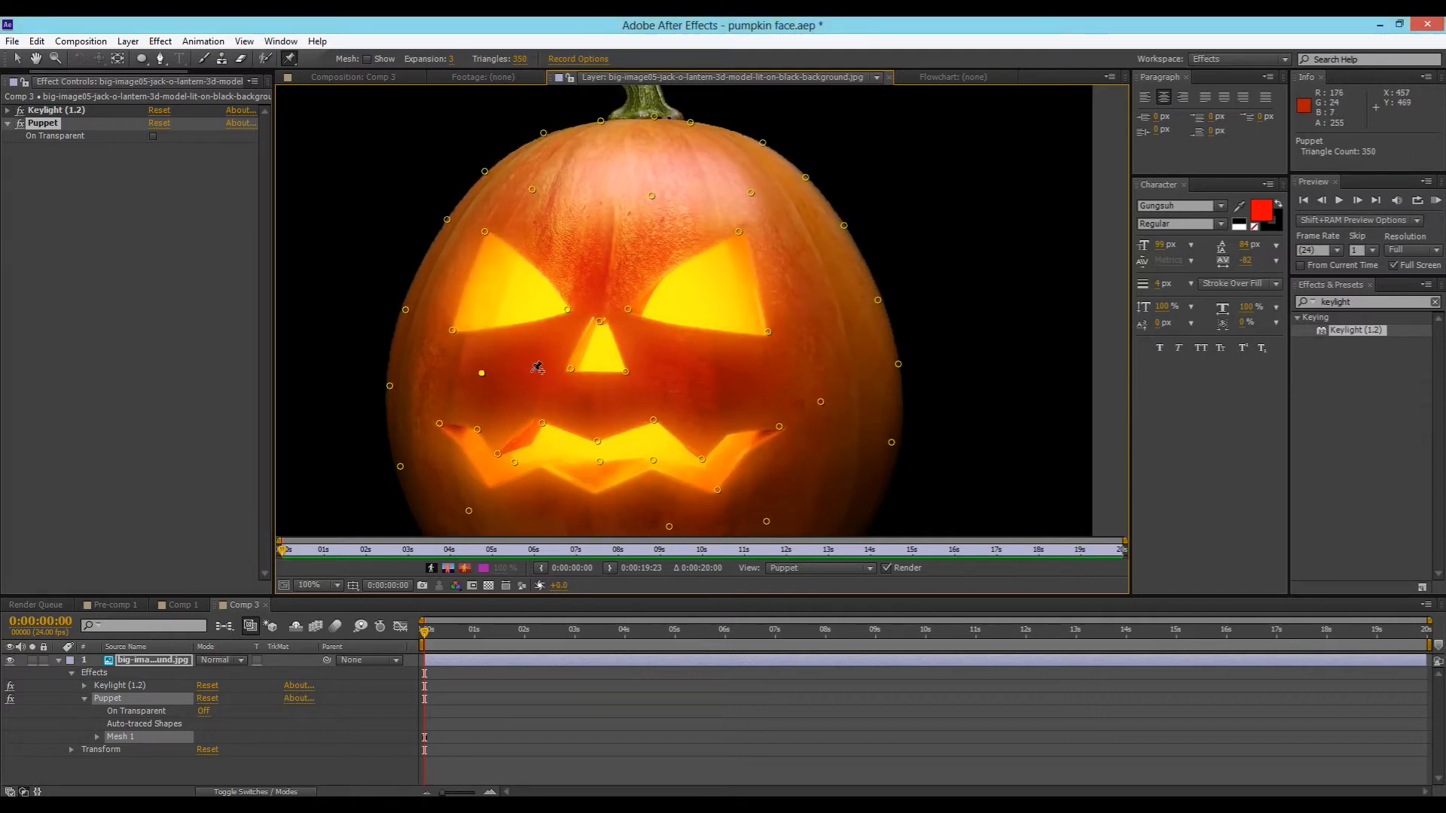
{"action": "left_click", "coordinate": [737, 372]}
{"action": "scroll", "coordinate": [725, 378], "scroll_direction": "down", "scroll_amount": 3}
{"action": "scroll", "coordinate": [667, 458], "scroll_direction": "down", "scroll_amount": 1}
{"action": "scroll", "coordinate": [666, 454], "scroll_direction": "up", "scroll_amount": 1}
{"action": "scroll", "coordinate": [678, 474], "scroll_direction": "down", "scroll_amount": 1}
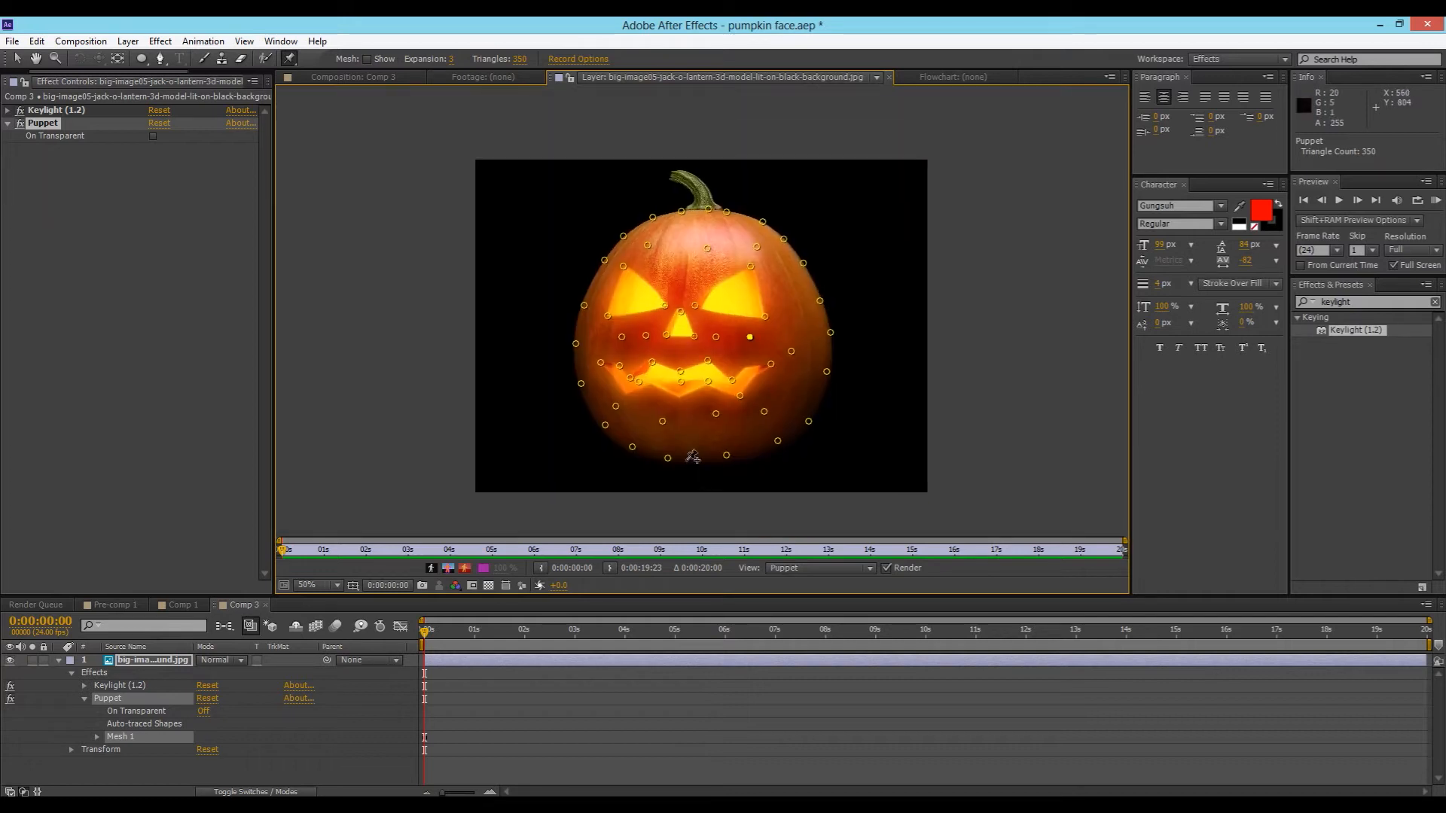
{"action": "scroll", "coordinate": [692, 456], "scroll_direction": "up", "scroll_amount": 1}
{"action": "left_click_drag", "start_coordinate": [675, 429], "coordinate": [695, 381]}
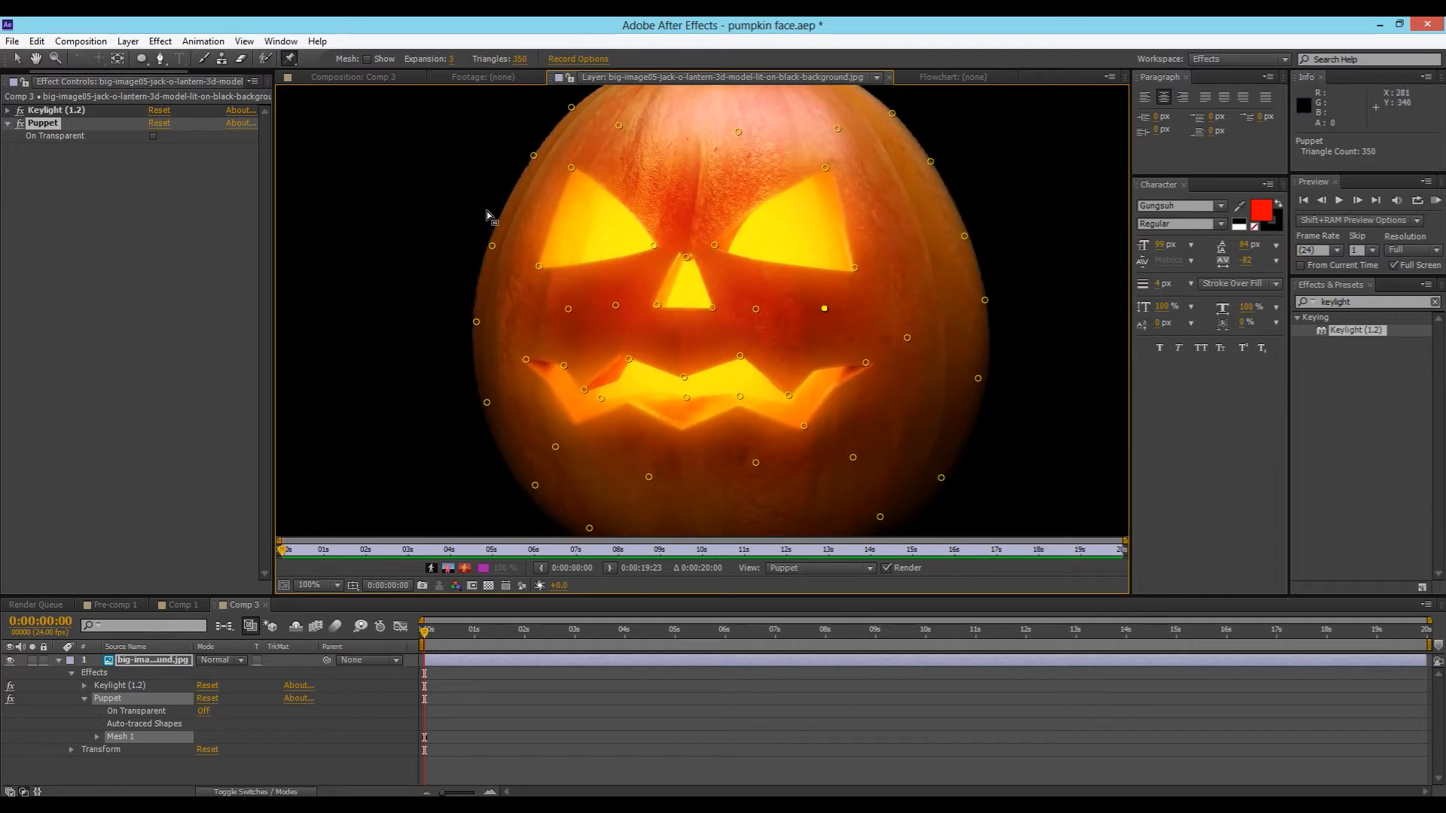
Return to the Comp 3 composition view with the Selection tool and move the current time to 0:00:02:13
{"action": "left_click", "coordinate": [350, 75]}
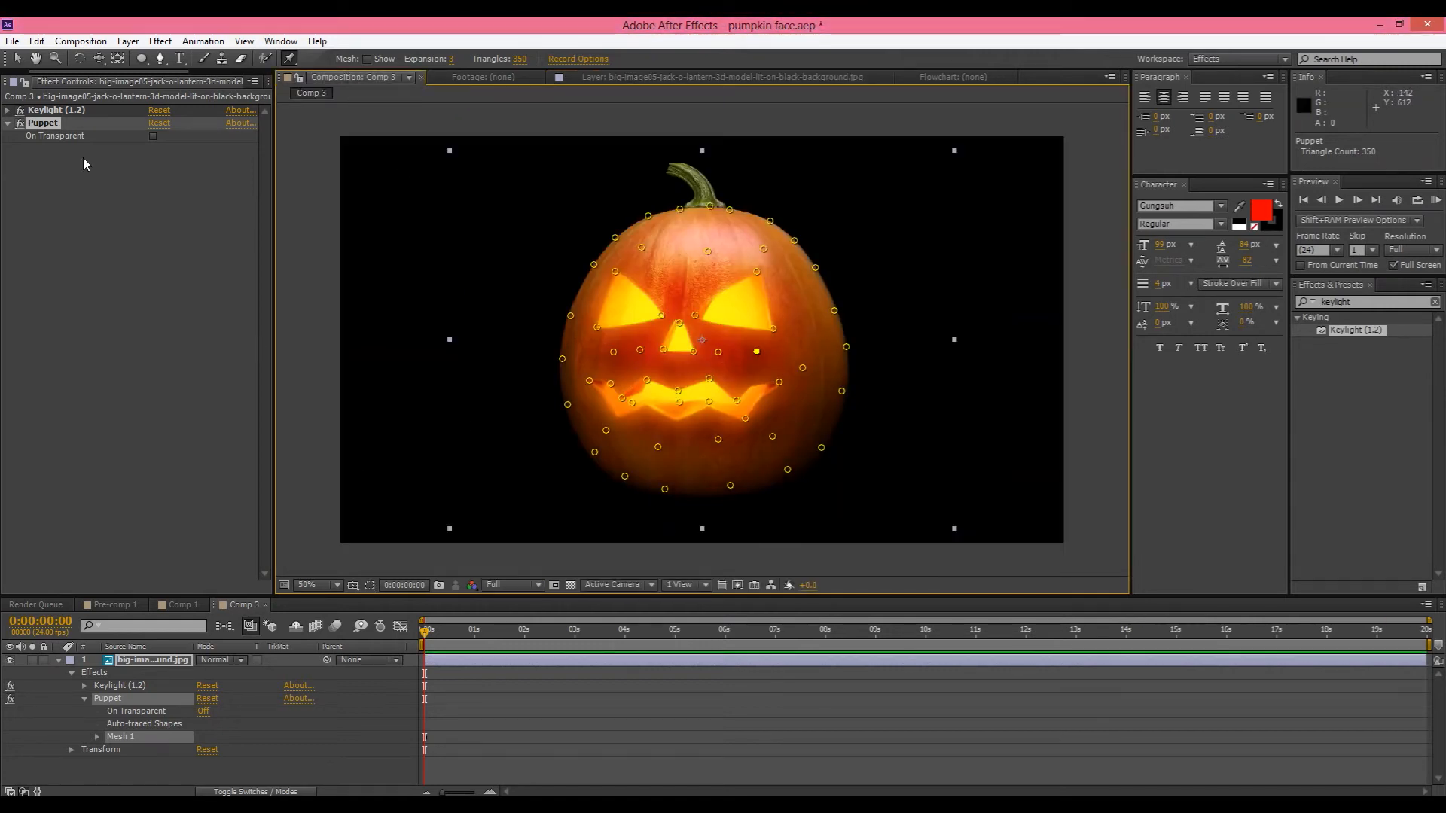
{"action": "left_click", "coordinate": [23, 59]}
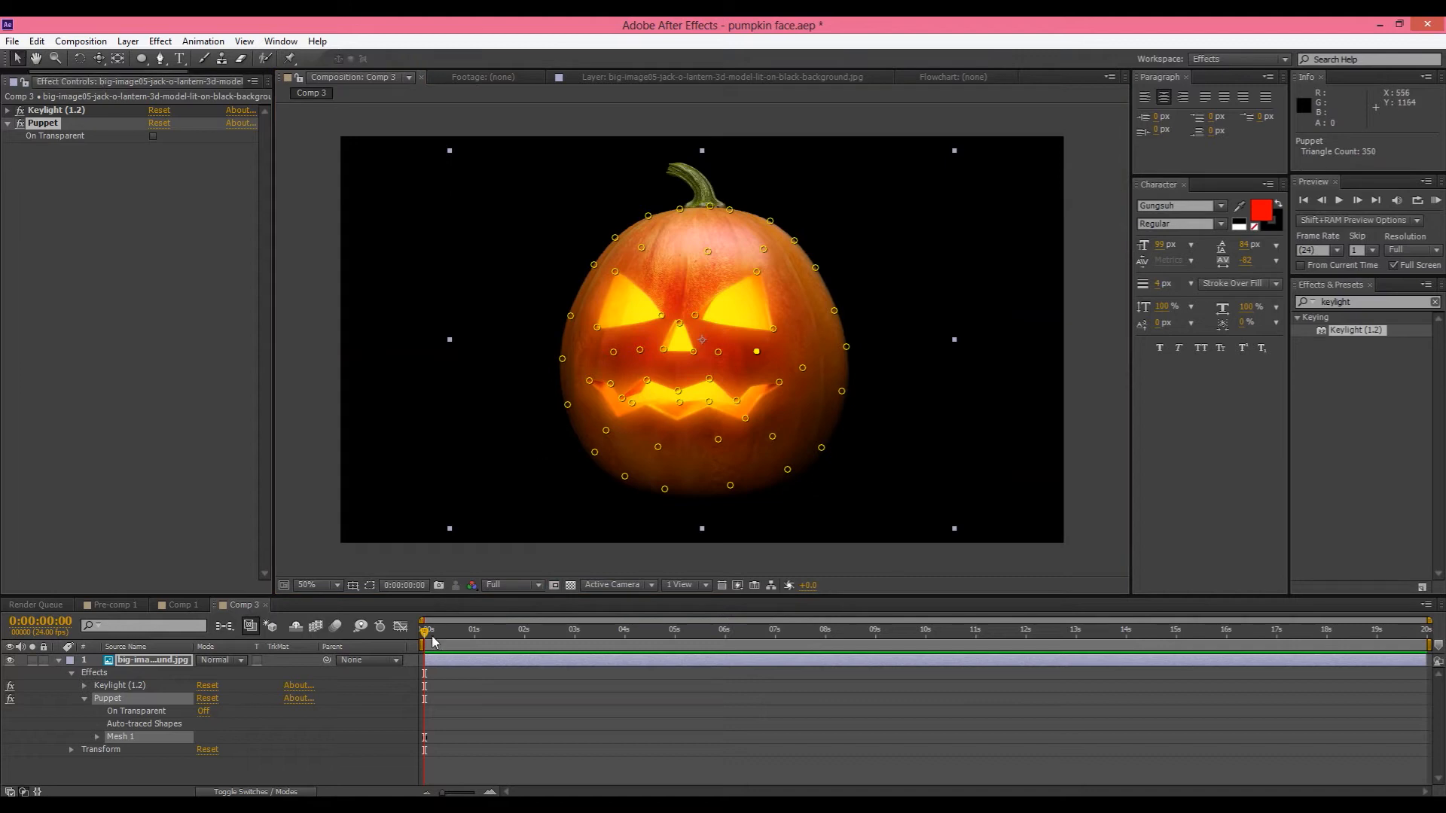
{"action": "left_click_drag", "start_coordinate": [654, 664], "coordinate": [553, 665]}
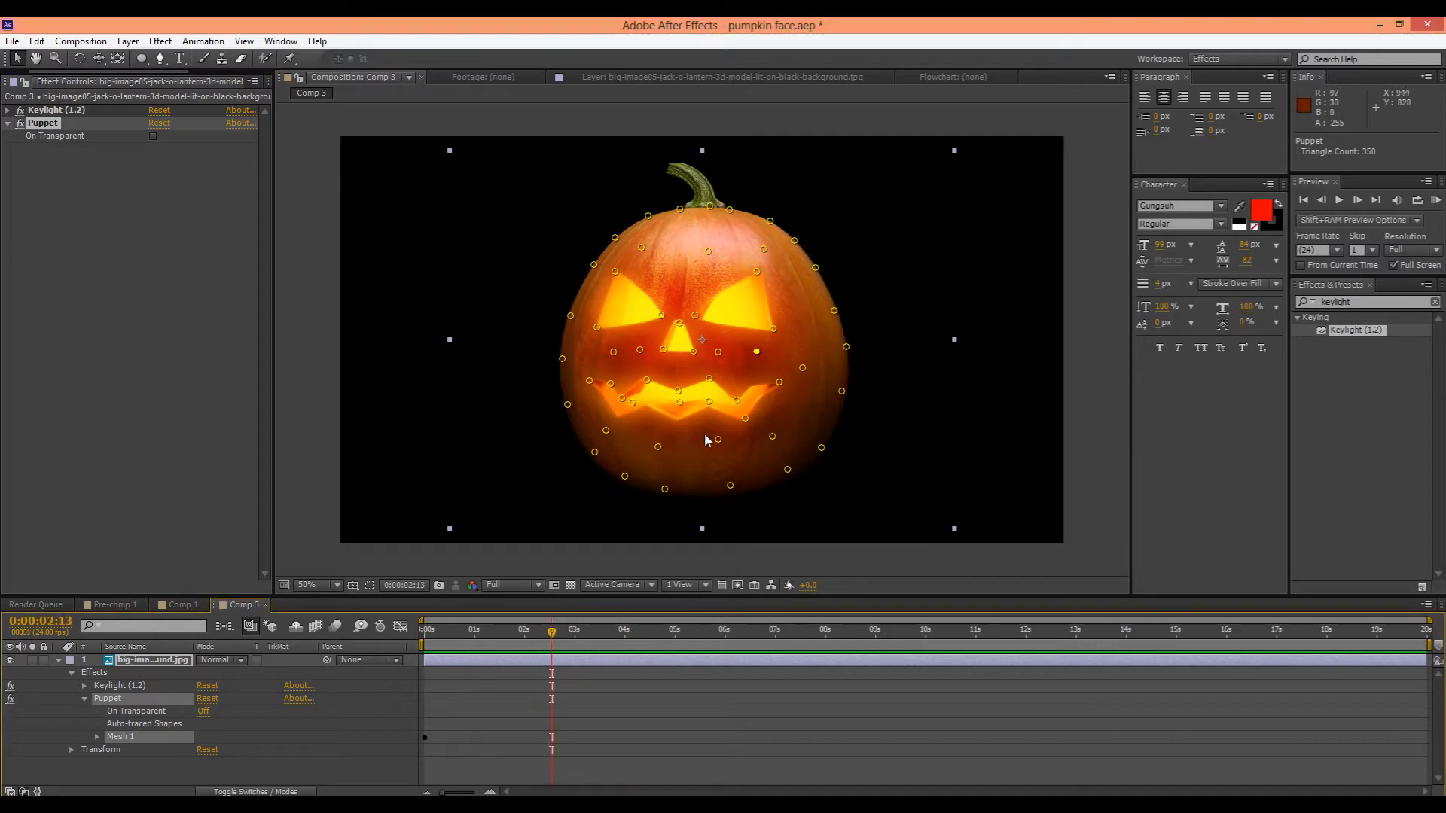
Reshape the mouth into a wide jagged grin by moving its inner pins and lifting both corner pins outward
{"action": "scroll", "coordinate": [698, 422], "scroll_direction": "up", "scroll_amount": 4}
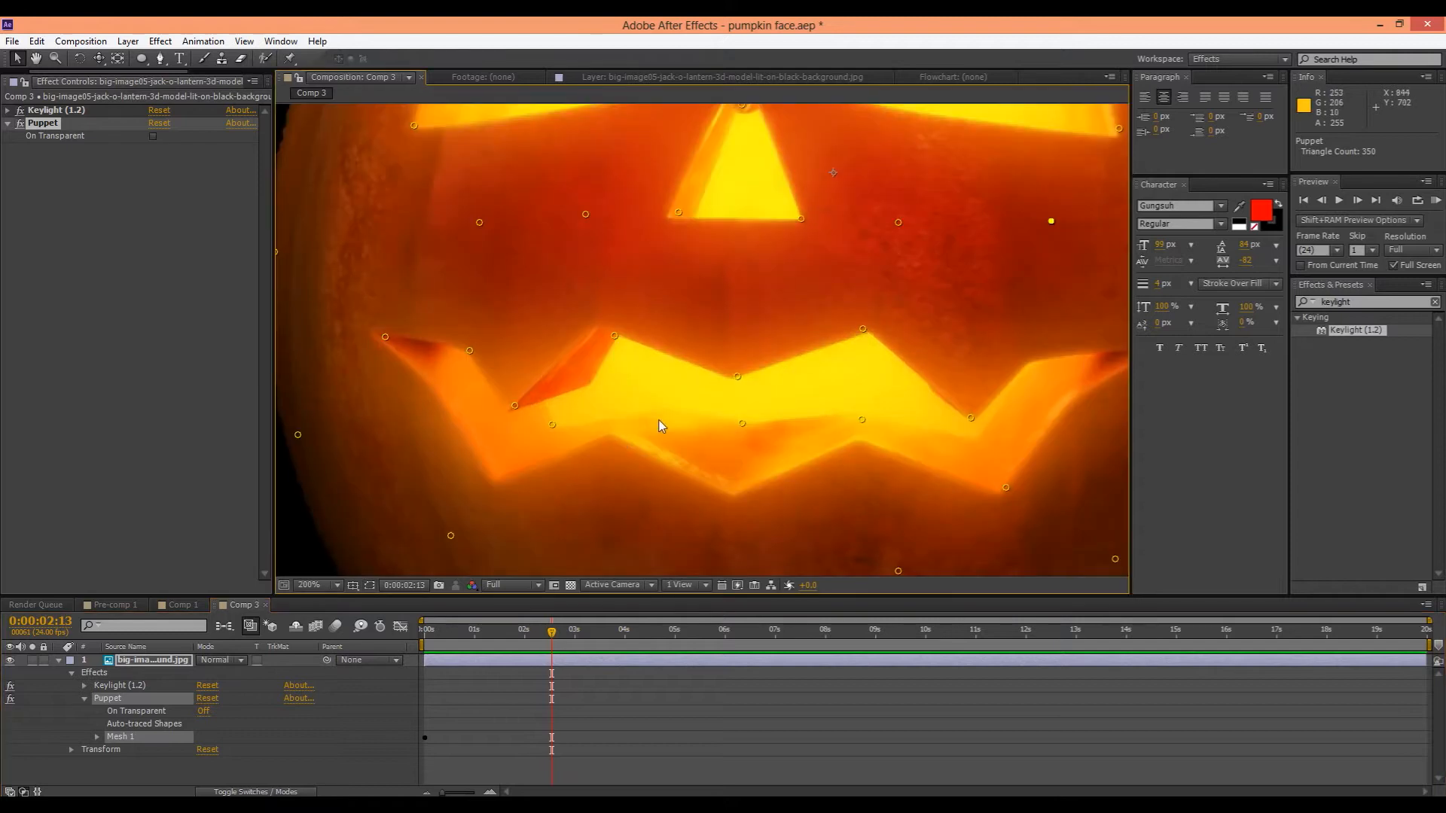
{"action": "left_click_drag", "start_coordinate": [625, 484], "coordinate": [634, 487]}
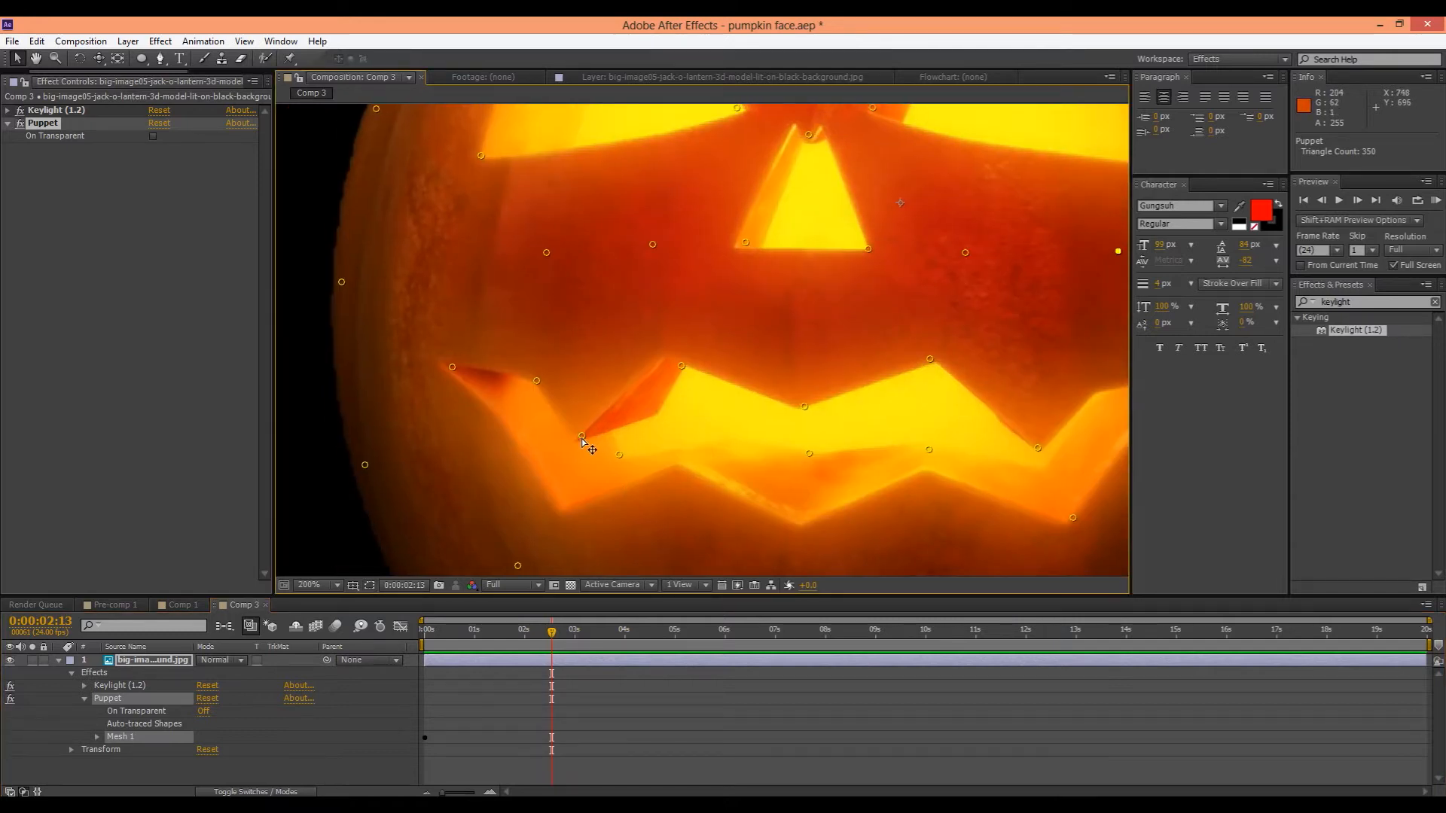
{"action": "scroll", "coordinate": [652, 434], "scroll_direction": "down", "scroll_amount": 2}
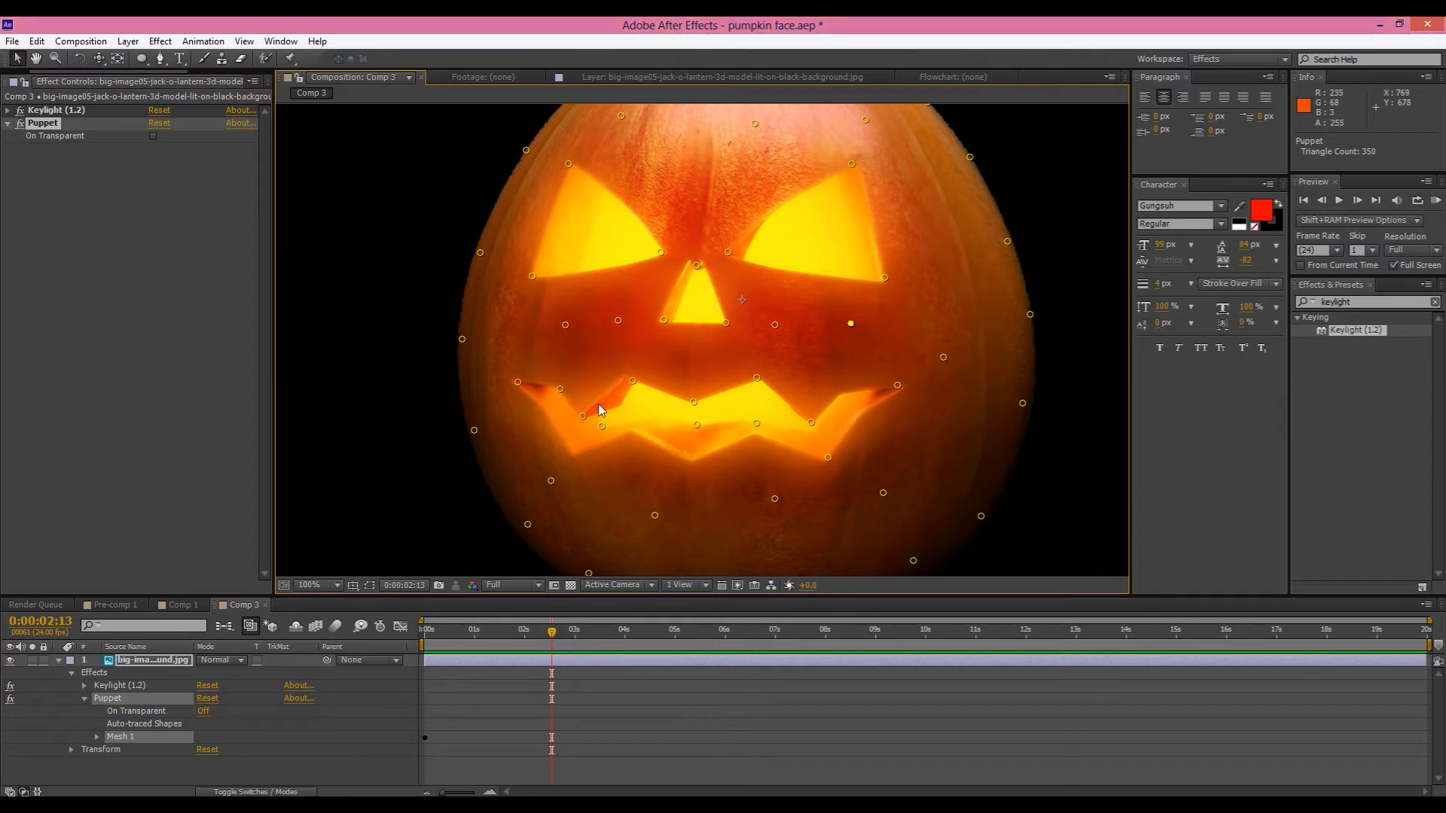
{"action": "mouse_move", "coordinate": [585, 417]}
{"action": "left_mouse_down"}
{"action": "mouse_move", "coordinate": [561, 439]}
{"action": "mouse_move", "coordinate": [573, 441]}
{"action": "left_mouse_up"}
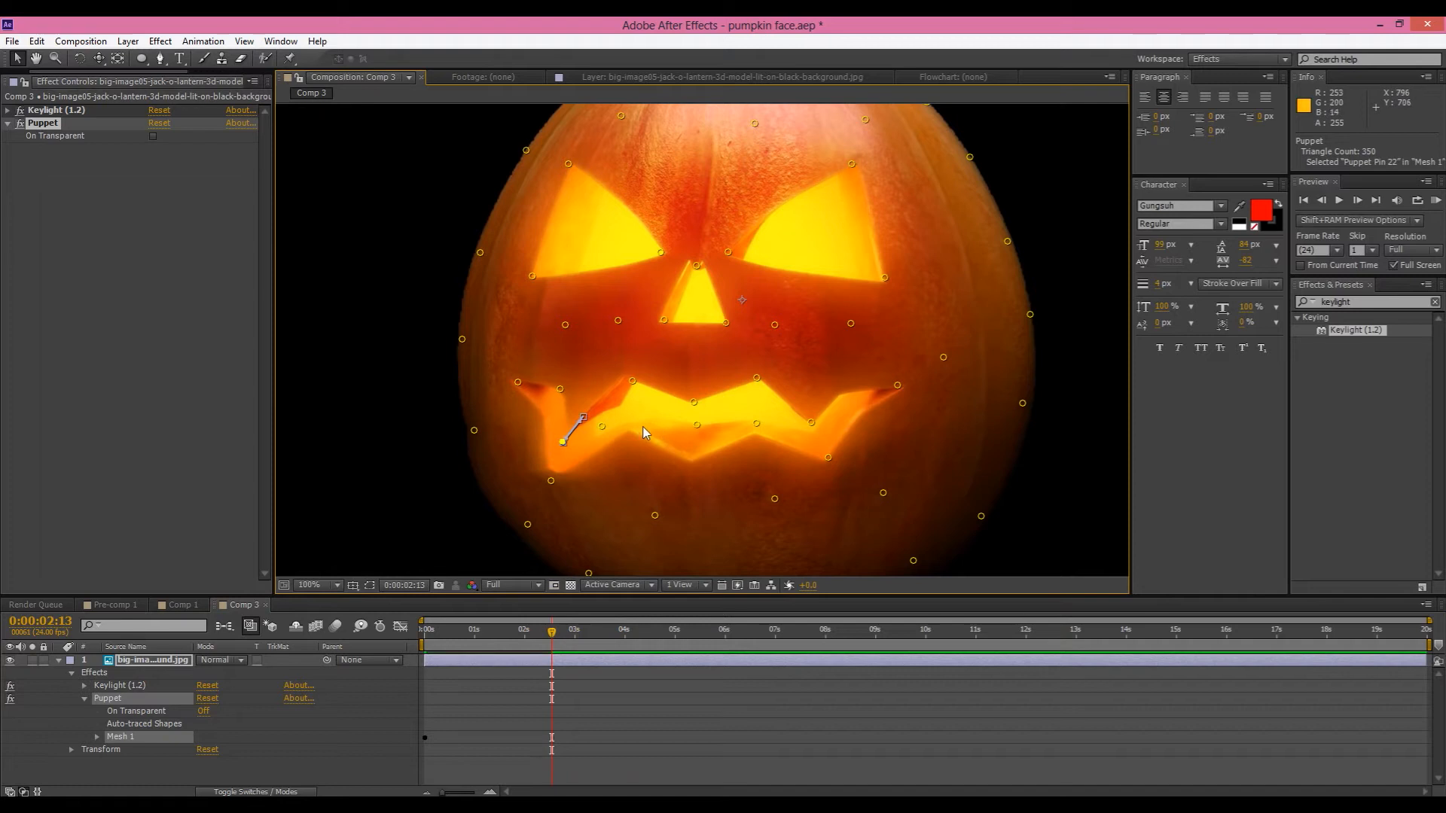
{"action": "left_click_drag", "start_coordinate": [697, 426], "coordinate": [772, 365]}
{"action": "left_click_drag", "start_coordinate": [757, 423], "coordinate": [858, 476]}
{"action": "left_click_drag", "start_coordinate": [899, 387], "coordinate": [935, 343]}
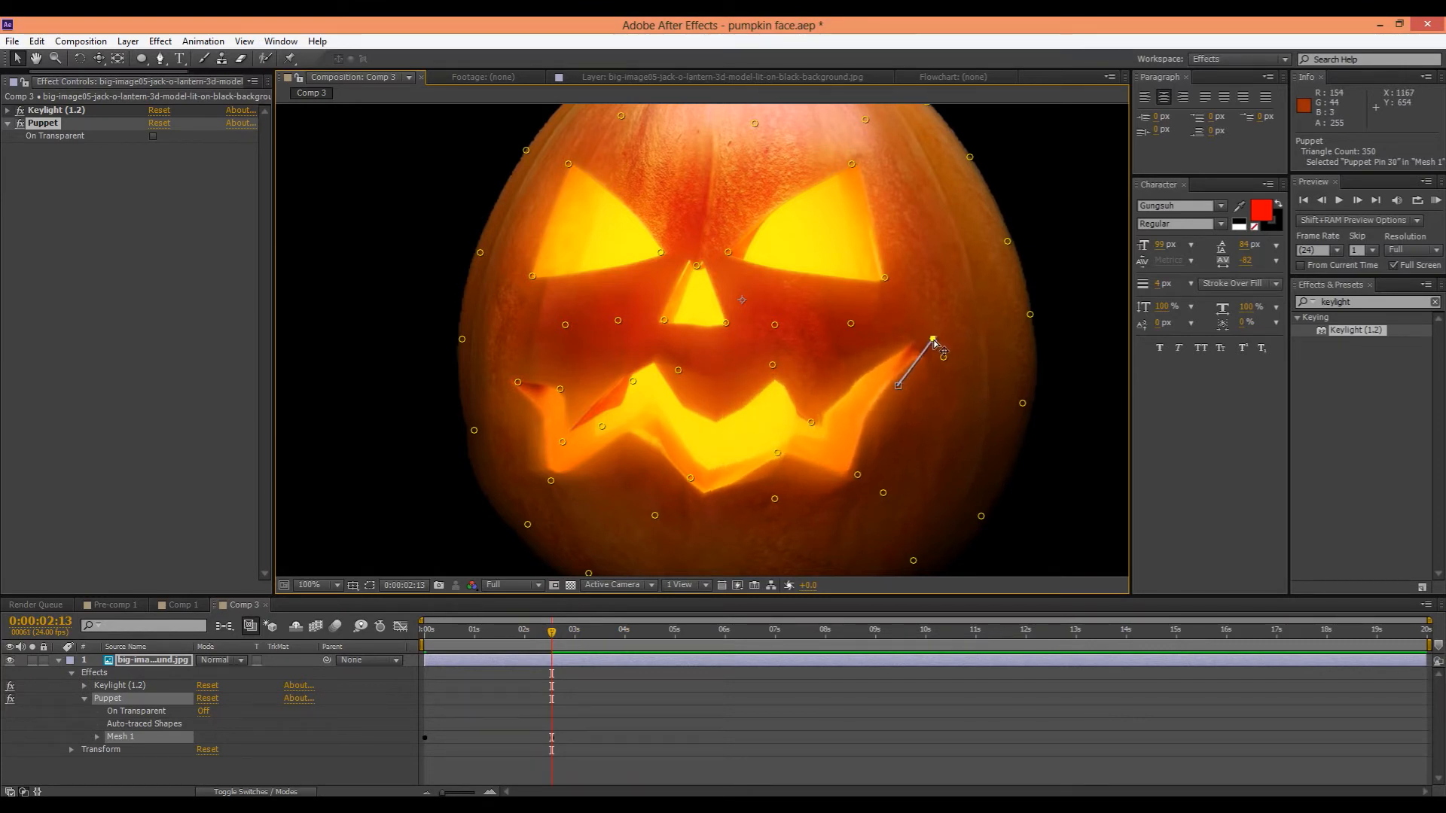
{"action": "left_click_drag", "start_coordinate": [518, 383], "coordinate": [498, 353]}
Narrow both eyes by lowering their upper pins and shifting their inner and outer corner pins
{"action": "mouse_move", "coordinate": [531, 276]}
{"action": "left_mouse_down"}
{"action": "mouse_move", "coordinate": [527, 256]}
{"action": "mouse_move", "coordinate": [536, 269]}
{"action": "left_mouse_up"}
{"action": "mouse_move", "coordinate": [571, 171]}
{"action": "left_mouse_down"}
{"action": "mouse_move", "coordinate": [580, 218]}
{"action": "mouse_move", "coordinate": [574, 194]}
{"action": "left_mouse_up"}
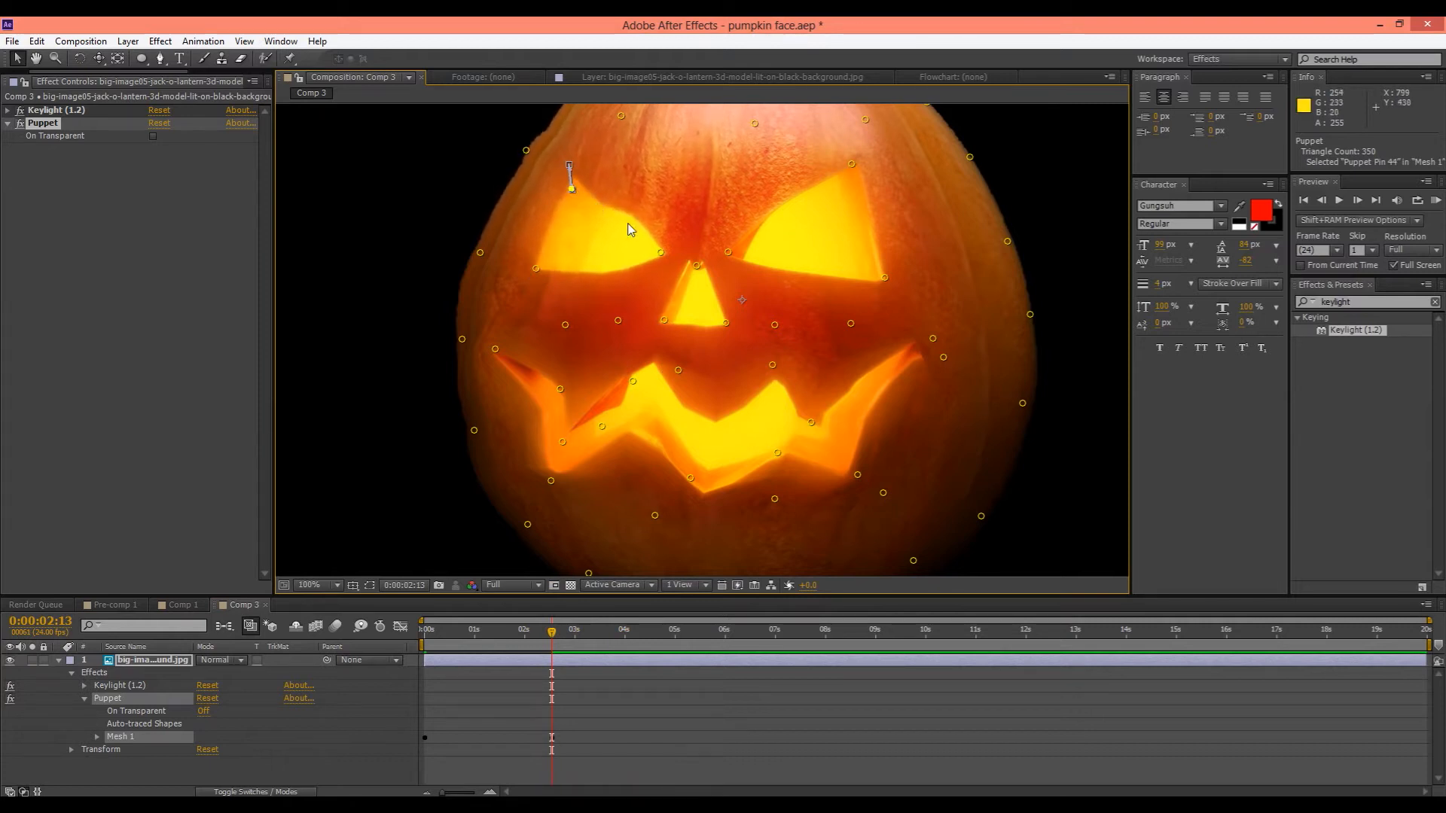
{"action": "left_click_drag", "start_coordinate": [662, 253], "coordinate": [714, 253]}
{"action": "left_click_drag", "start_coordinate": [852, 170], "coordinate": [836, 201]}
{"action": "left_click_drag", "start_coordinate": [887, 278], "coordinate": [916, 269]}
Shrink the nose by moving its three corner pins inward, and nudge the central forehead pin upward
{"action": "left_click_drag", "start_coordinate": [727, 325], "coordinate": [695, 317]}
{"action": "left_click", "coordinate": [667, 320]}
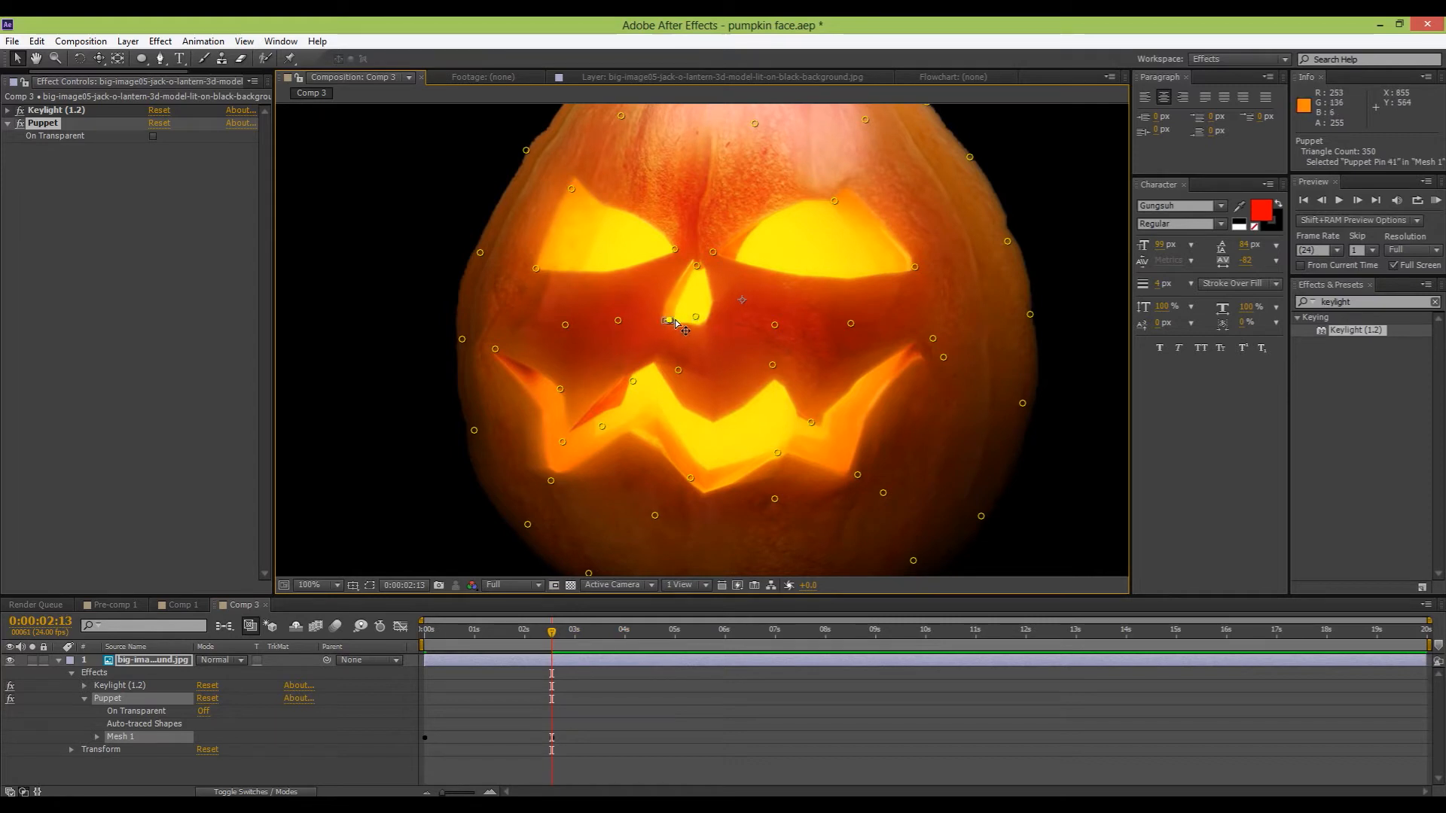
{"action": "left_click_drag", "start_coordinate": [697, 264], "coordinate": [702, 288]}
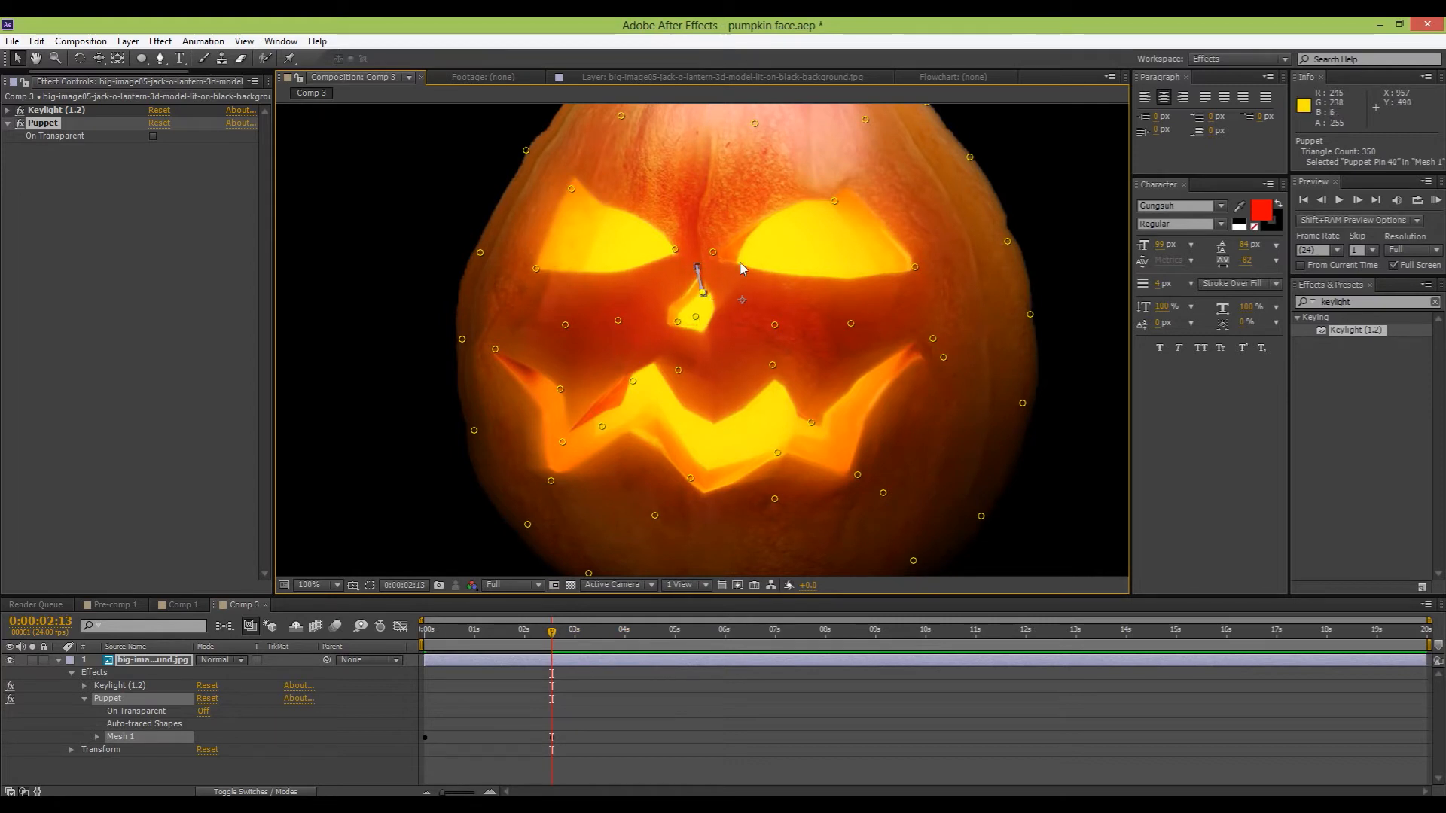
{"action": "scroll", "coordinate": [741, 265], "scroll_direction": "down", "scroll_amount": 1}
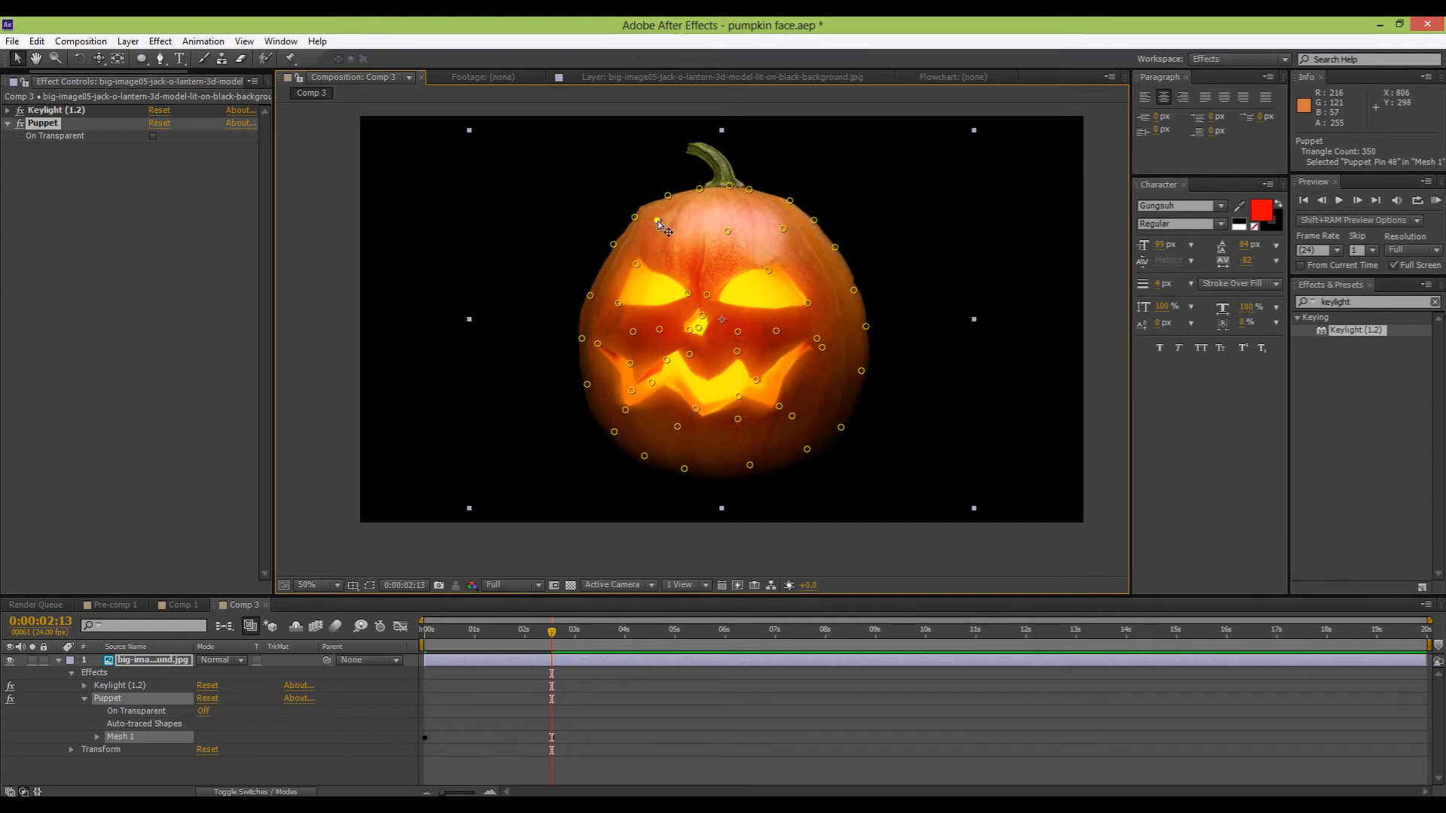
{"action": "left_click_drag", "start_coordinate": [730, 235], "coordinate": [738, 225]}
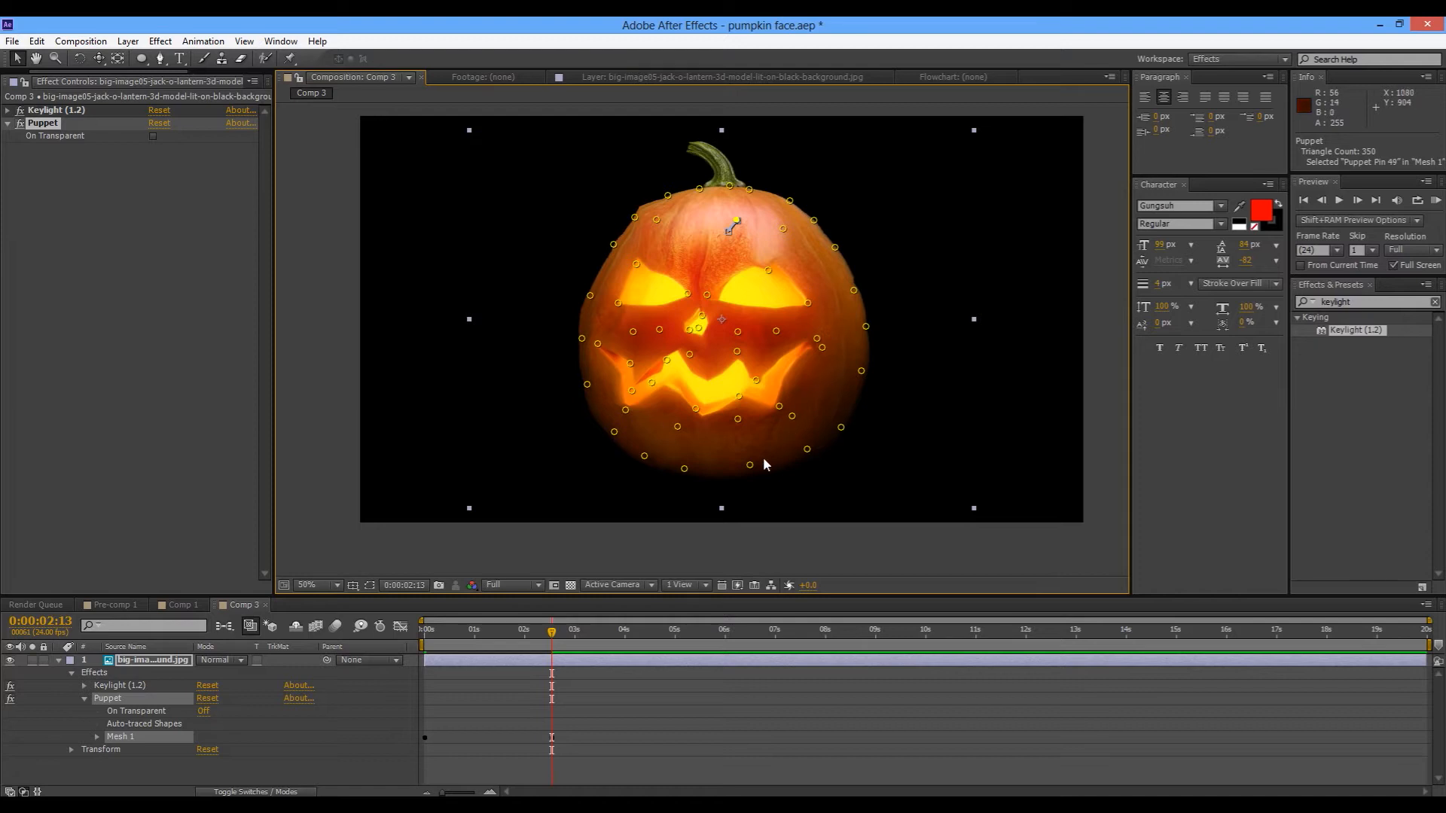
Pull the pins along the pumpkin's lower right, right side and top outline outward into a lumpy shape
{"action": "left_click_drag", "start_coordinate": [750, 468], "coordinate": [869, 434]}
{"action": "left_click_drag", "start_coordinate": [861, 371], "coordinate": [892, 375]}
{"action": "left_click_drag", "start_coordinate": [866, 327], "coordinate": [663, 180]}
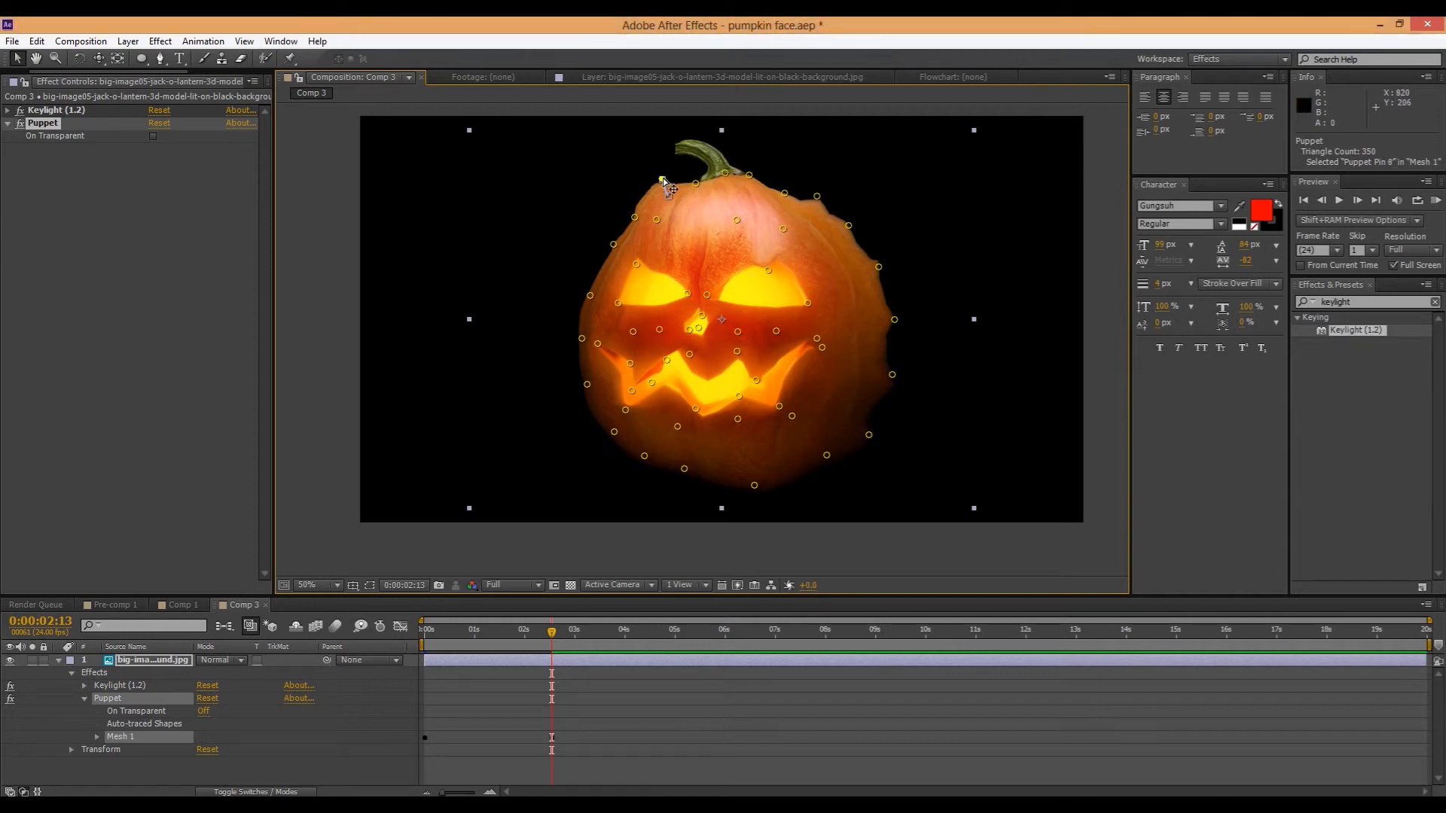
Push the pins along the pumpkin's left outline outward, from the upper left down to the lower left
{"action": "left_click_drag", "start_coordinate": [614, 244], "coordinate": [604, 248]}
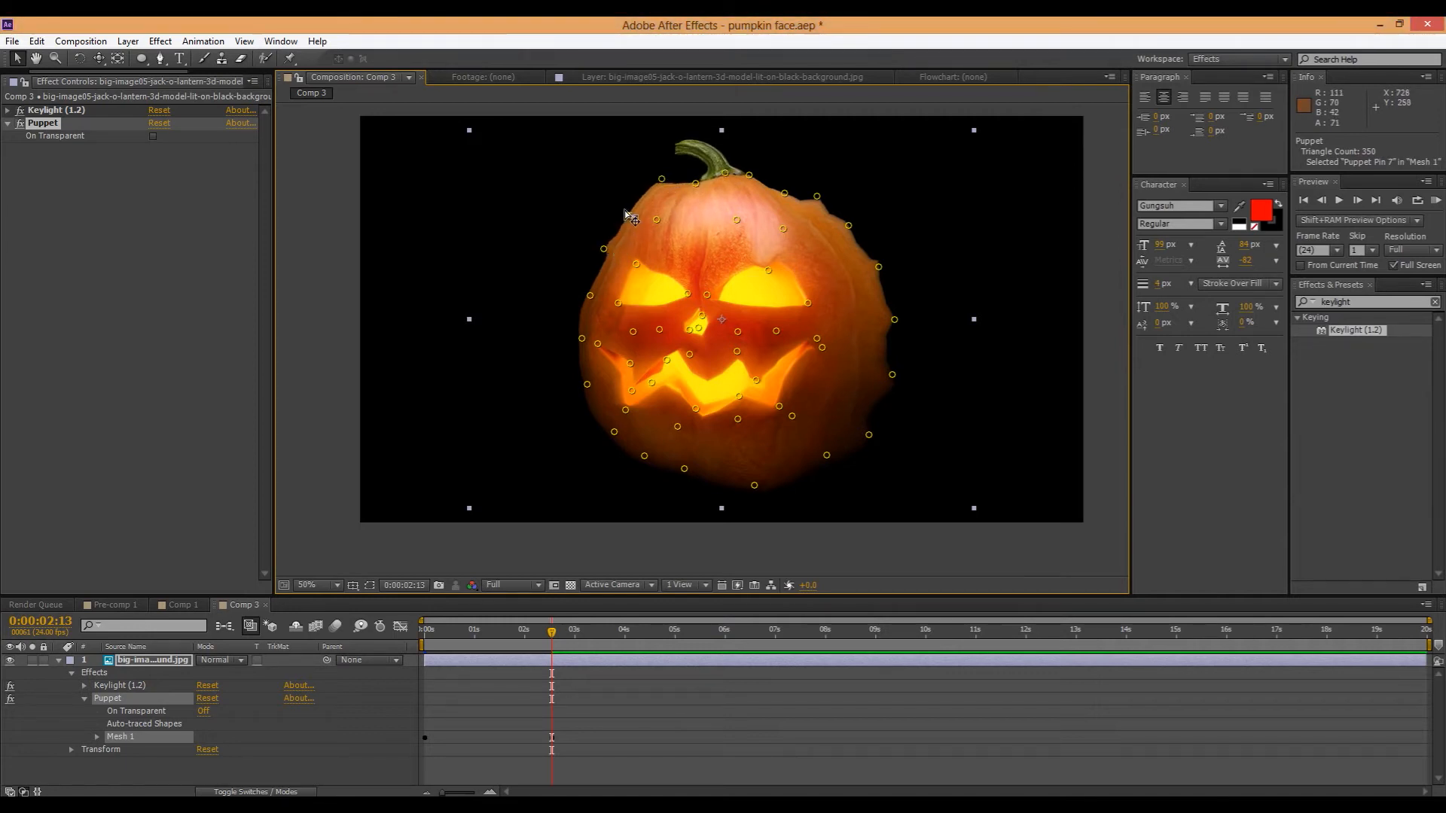
{"action": "left_click_drag", "start_coordinate": [591, 295], "coordinate": [573, 406]}
{"action": "left_click", "coordinate": [615, 432]}
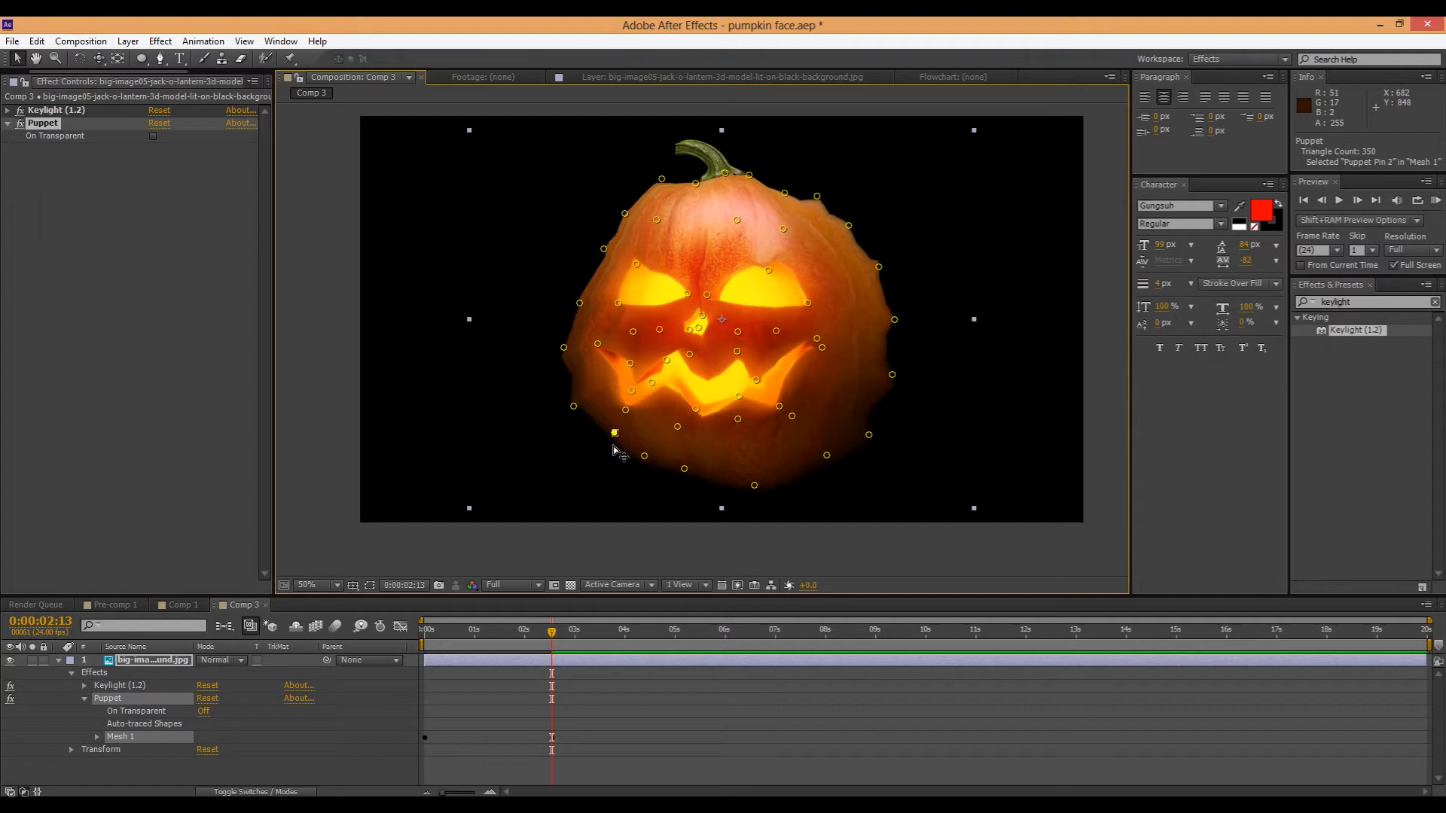
{"action": "scroll", "coordinate": [595, 452], "scroll_direction": "up", "scroll_amount": 3}
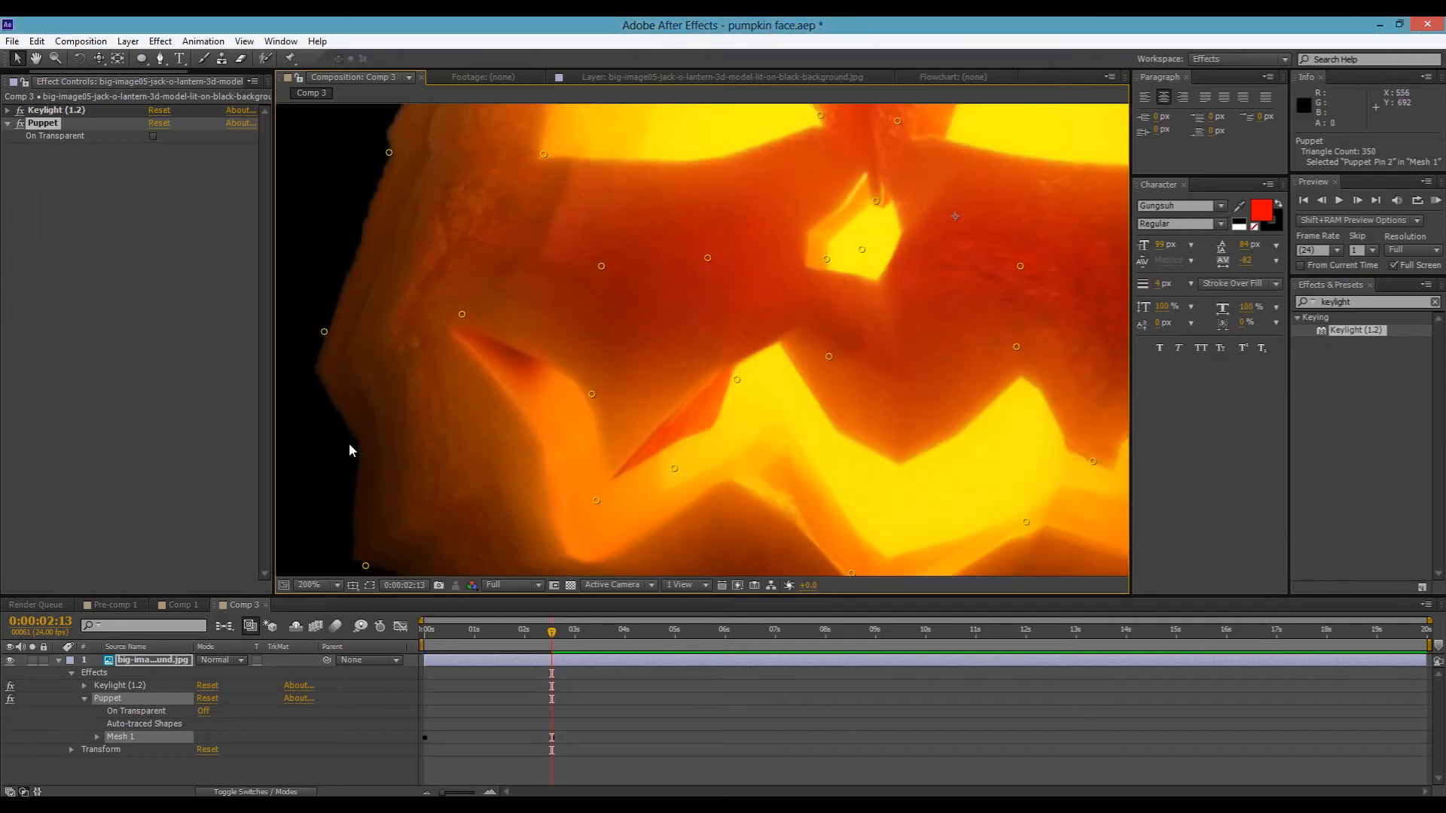
{"action": "scroll", "coordinate": [449, 216], "scroll_direction": "down", "scroll_amount": 3}
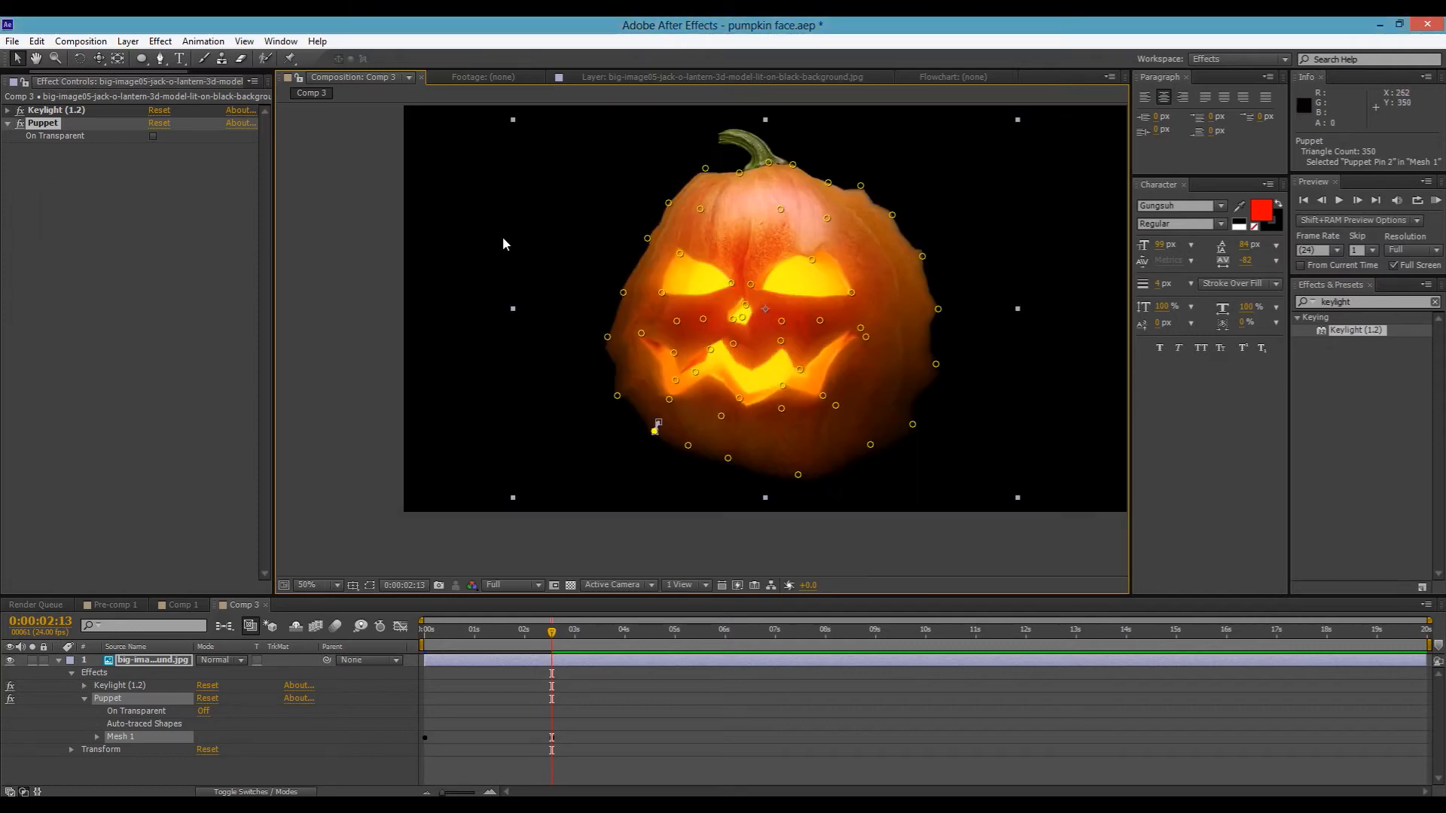
Deselect the layer and preview the face animation from the start of the composition
{"action": "left_click", "coordinate": [339, 324]}
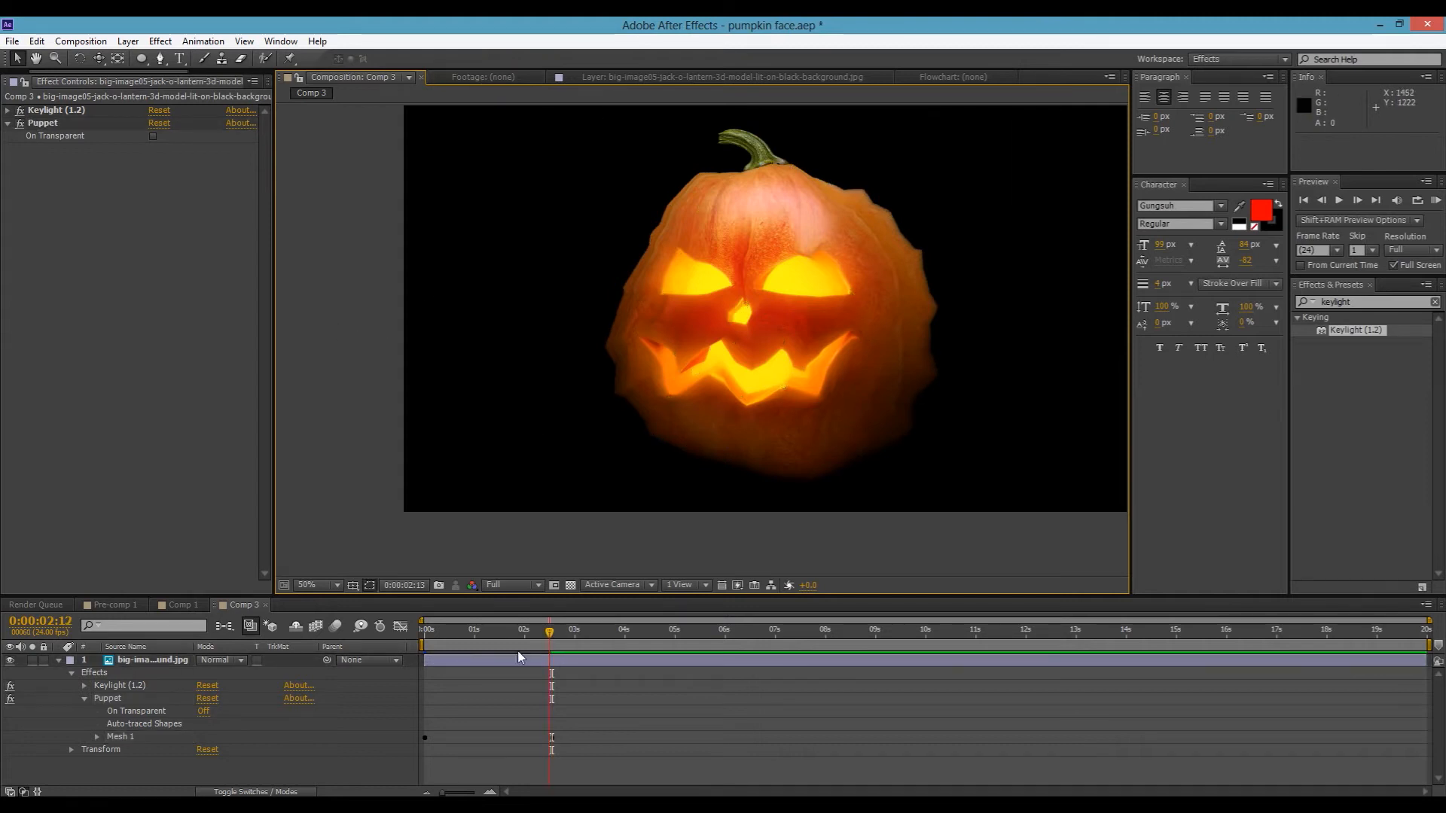
{"action": "left_click_drag", "start_coordinate": [548, 641], "coordinate": [324, 684]}
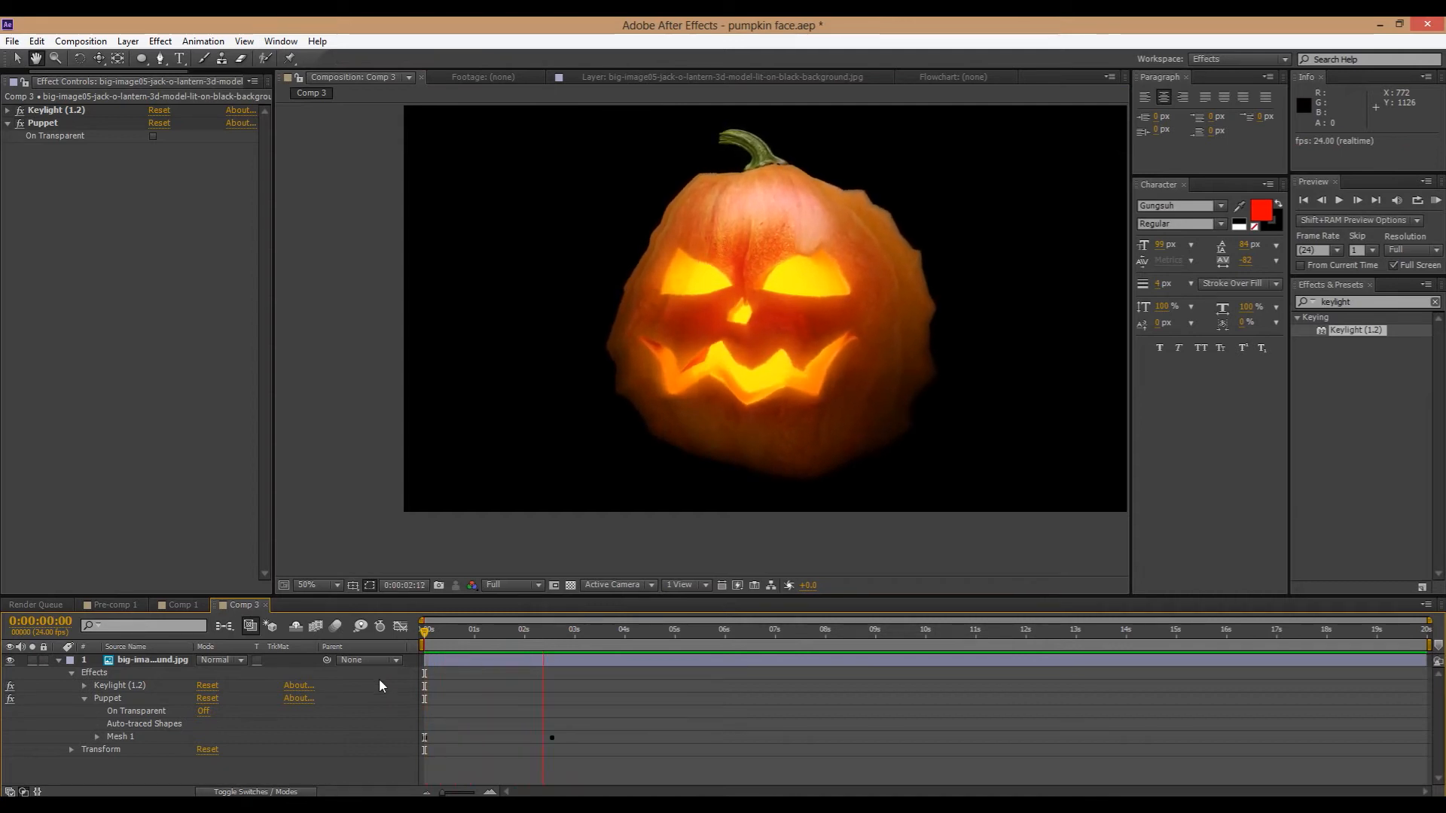
{"action": "key", "text": "space"}
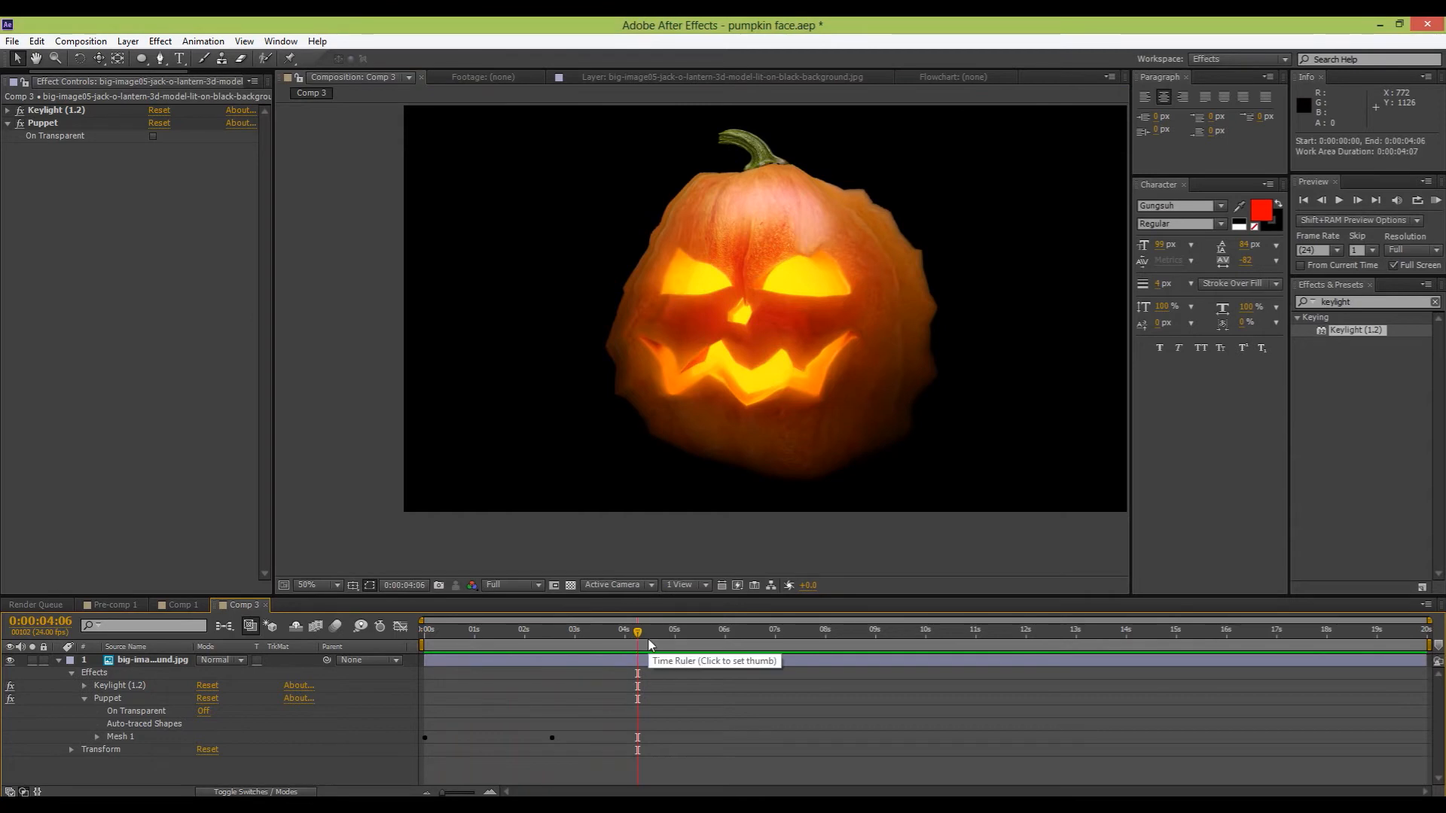
End the work area at 0:00:04:06, narrow the timeline's visible range to 0:00:04:12 and return to the first frame
{"action": "key", "text": "n"}
{"action": "left_click_drag", "start_coordinate": [1428, 620], "coordinate": [654, 639]}
{"action": "key", "text": "Home"}
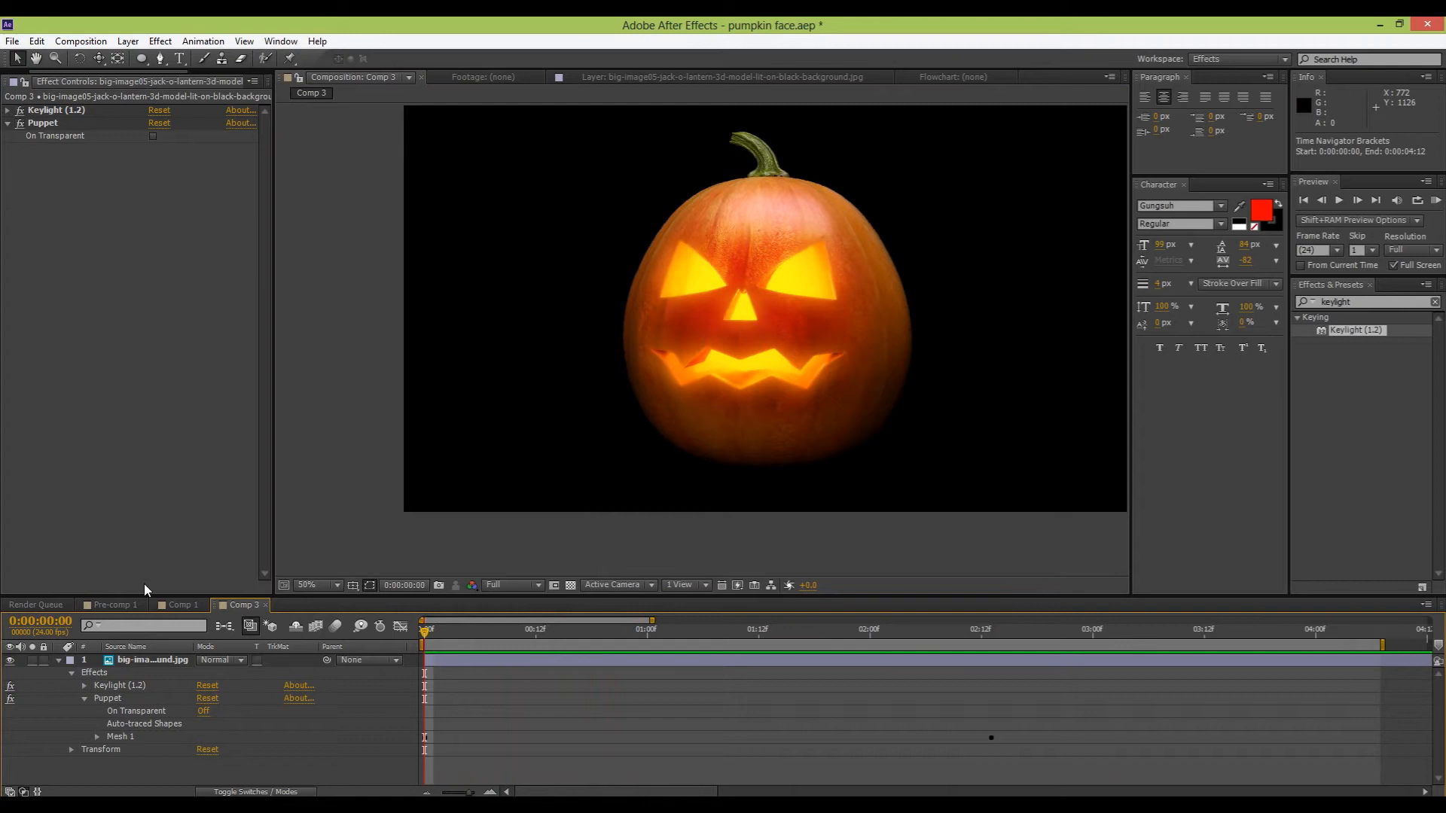
Collapse the pumpkin layer's properties and apply the Curves effect to it, below Puppet
{"action": "left_click", "coordinate": [142, 660]}
{"action": "left_click", "coordinate": [61, 661]}
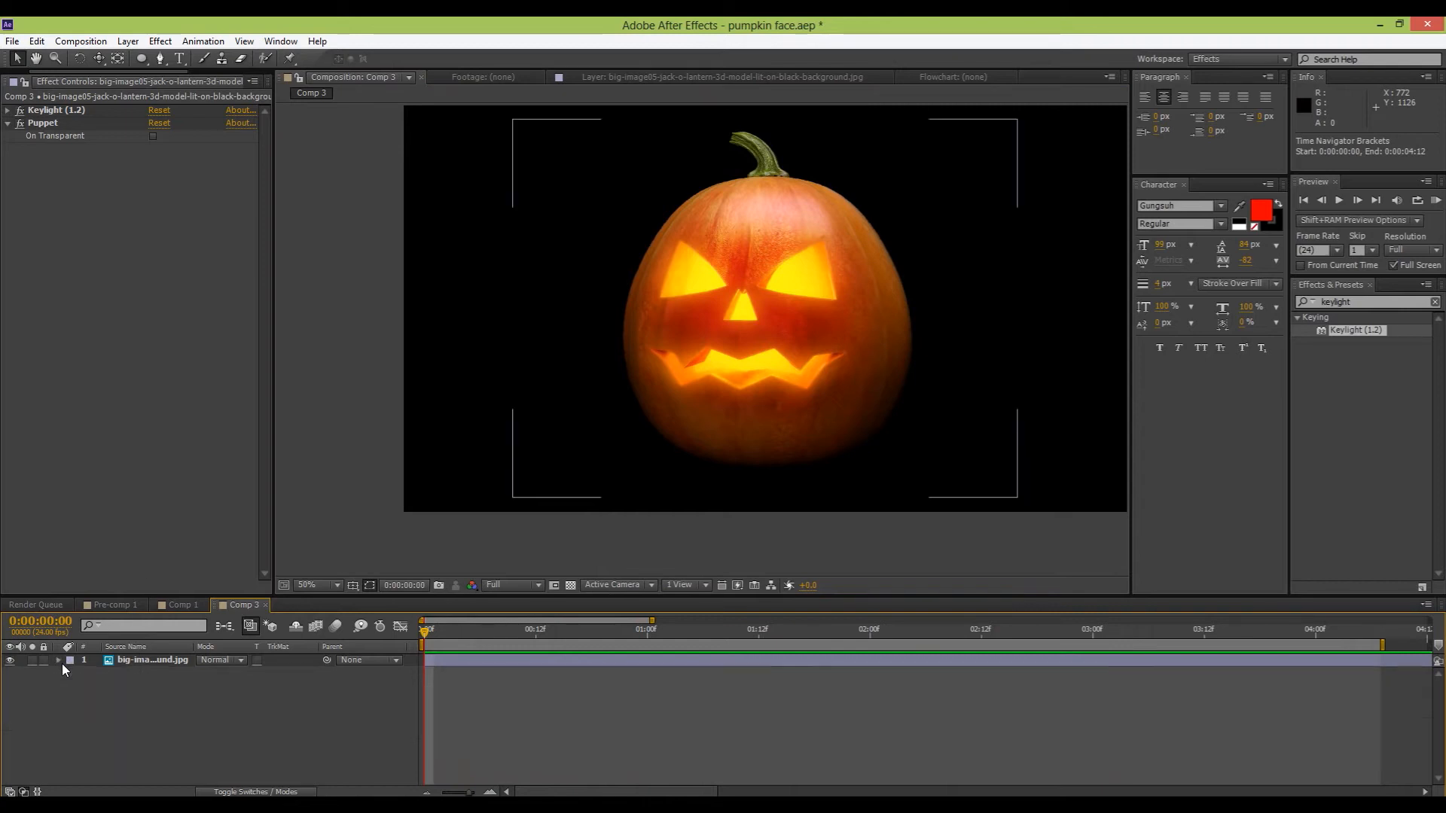
{"action": "left_click", "coordinate": [1376, 298]}
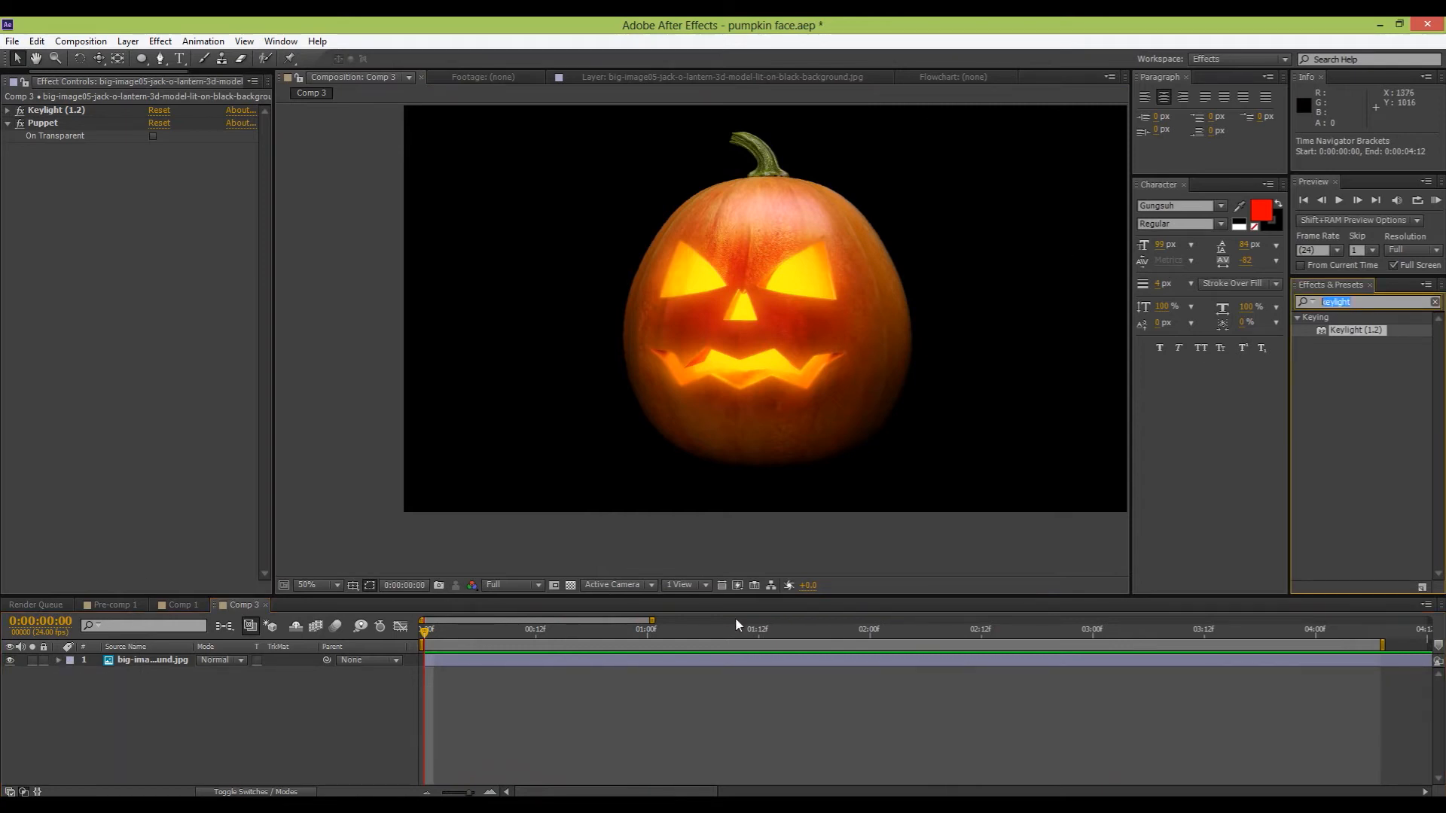
{"action": "type", "text": "curves"}
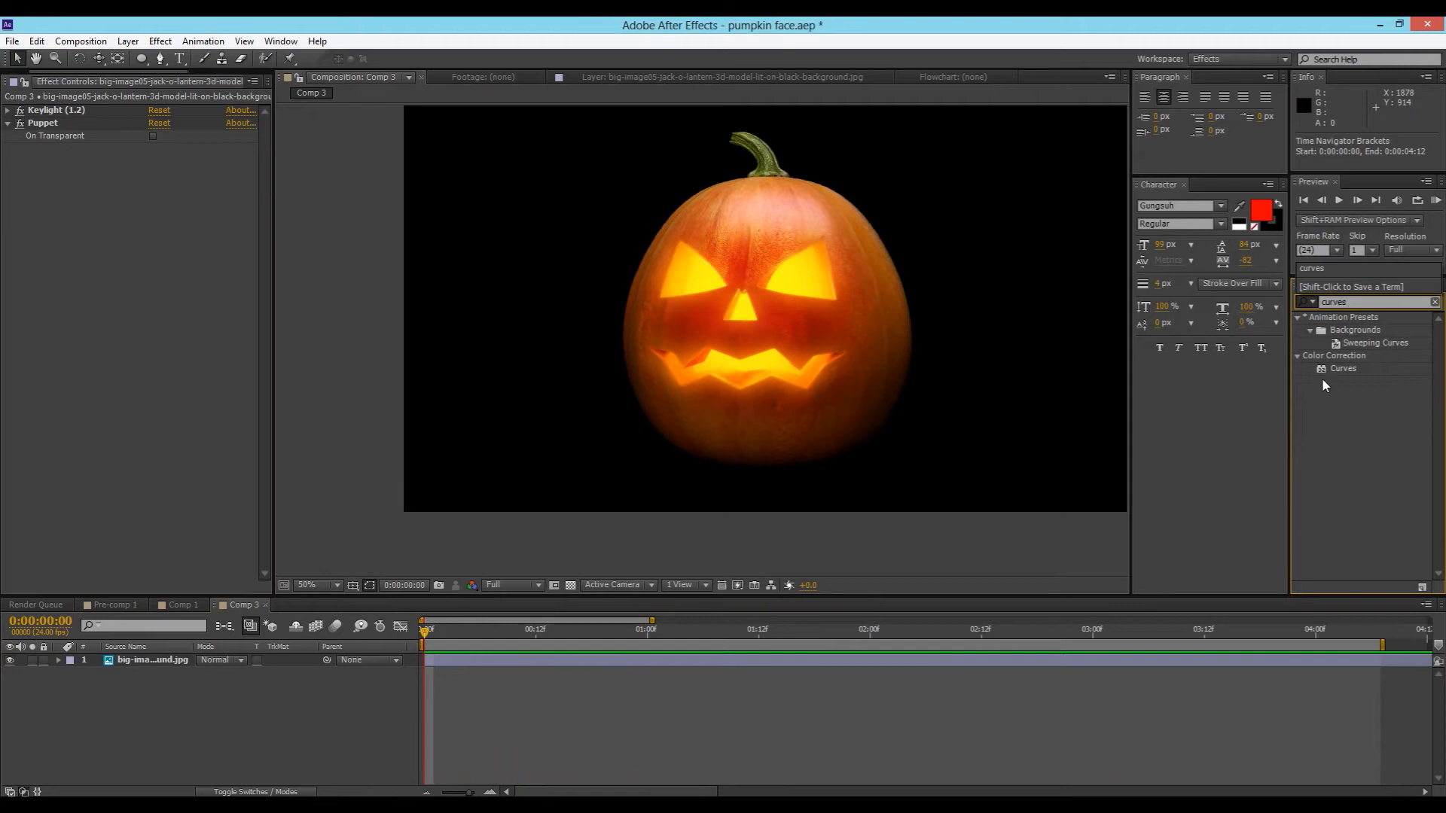
{"action": "left_click_drag", "start_coordinate": [1349, 369], "coordinate": [116, 335]}
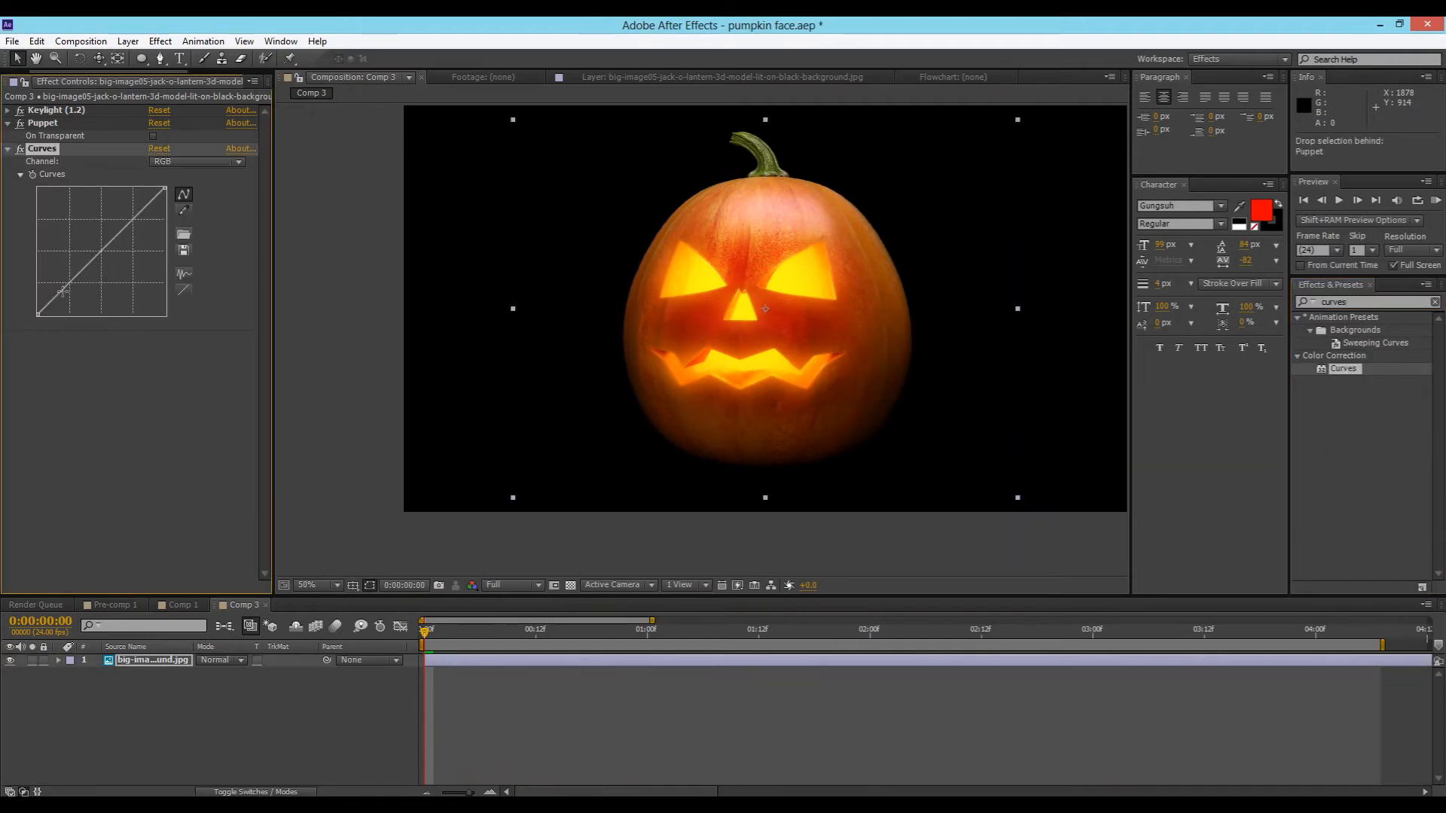
Shape the RGB curve by raising the shadows slightly and lowering the highlights
{"action": "left_click_drag", "start_coordinate": [71, 278], "coordinate": [64, 278]}
{"action": "left_click_drag", "start_coordinate": [140, 201], "coordinate": [153, 213]}
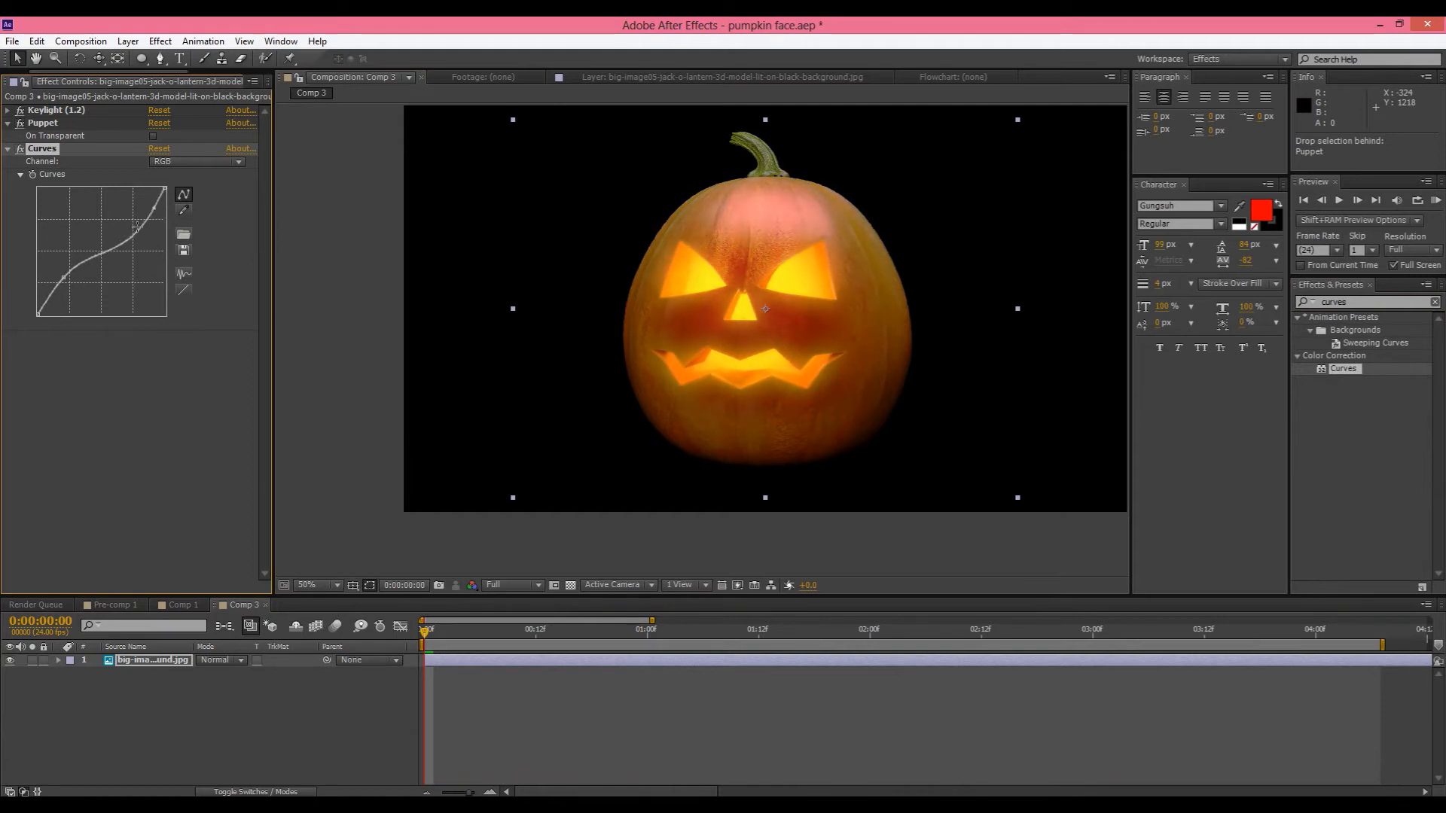
{"action": "left_click_drag", "start_coordinate": [64, 278], "coordinate": [51, 294]}
Apply the Hue/Saturation effect below Curves and reduce Master Saturation to about -33
{"action": "left_click_drag", "start_coordinate": [1364, 302], "coordinate": [974, 368]}
{"action": "type", "text": "hue"}
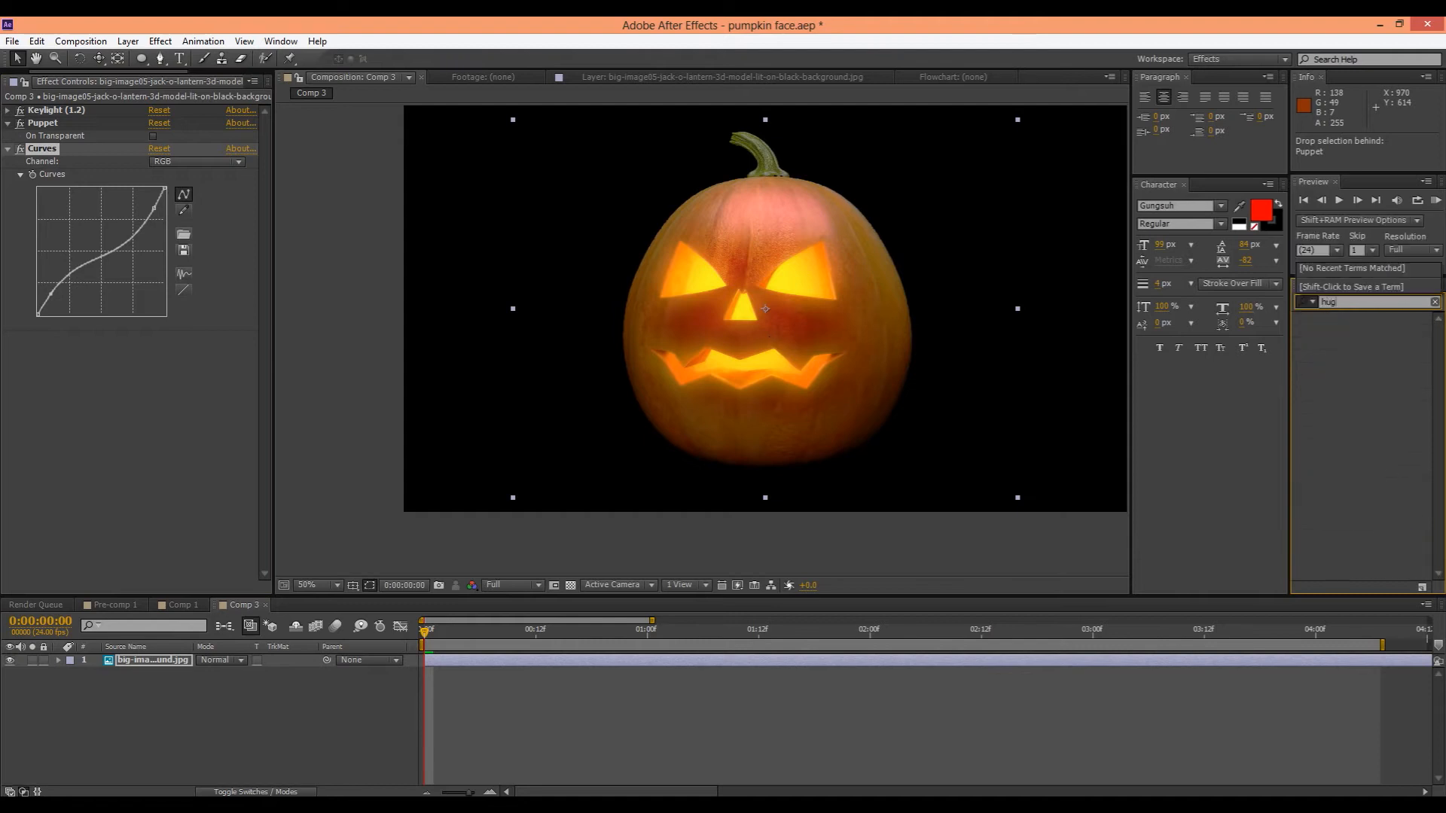
{"action": "left_click_drag", "start_coordinate": [1351, 386], "coordinate": [84, 429]}
{"action": "left_click_drag", "start_coordinate": [143, 475], "coordinate": [110, 490]}
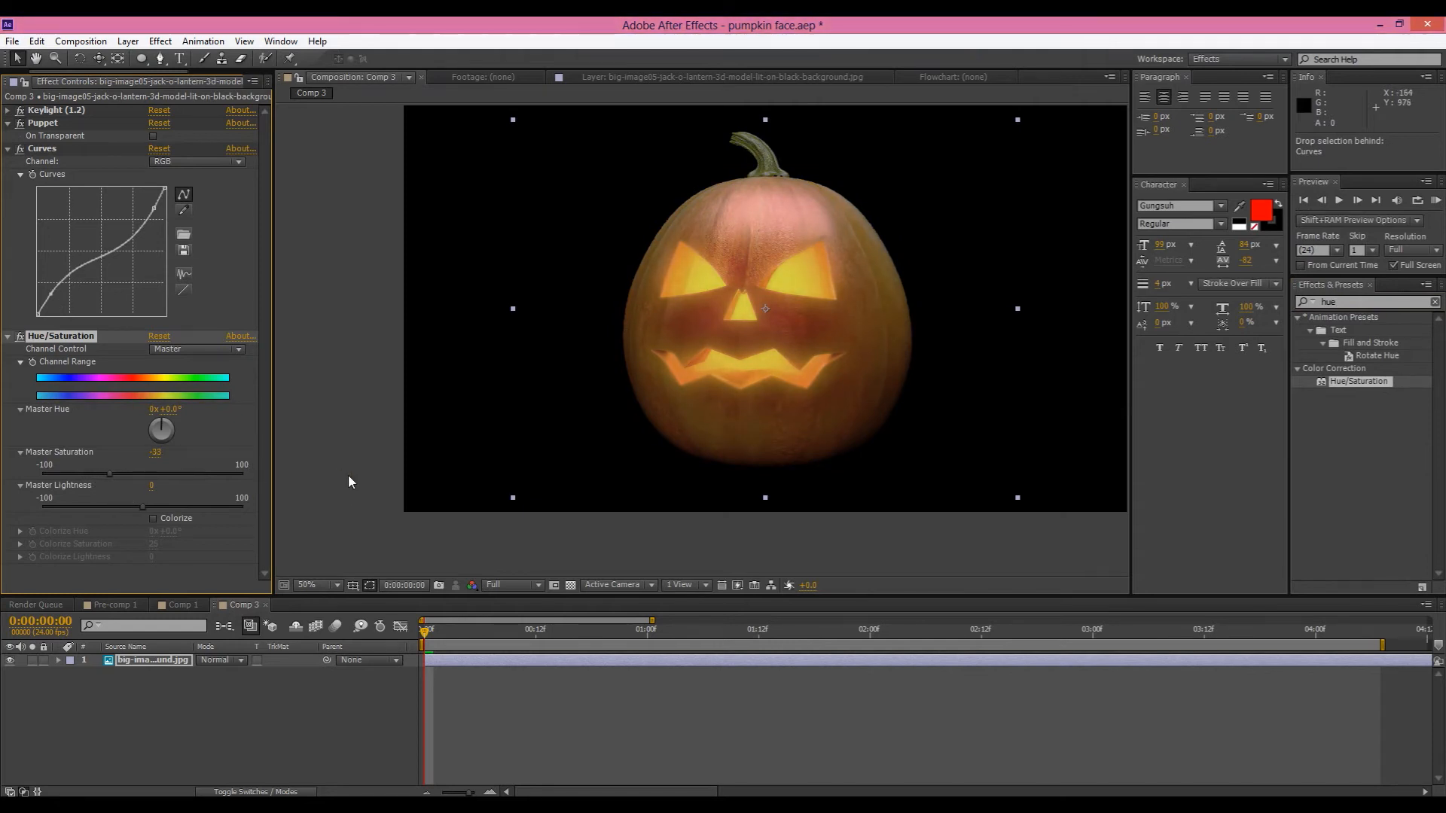
{"action": "left_click", "coordinate": [348, 533]}
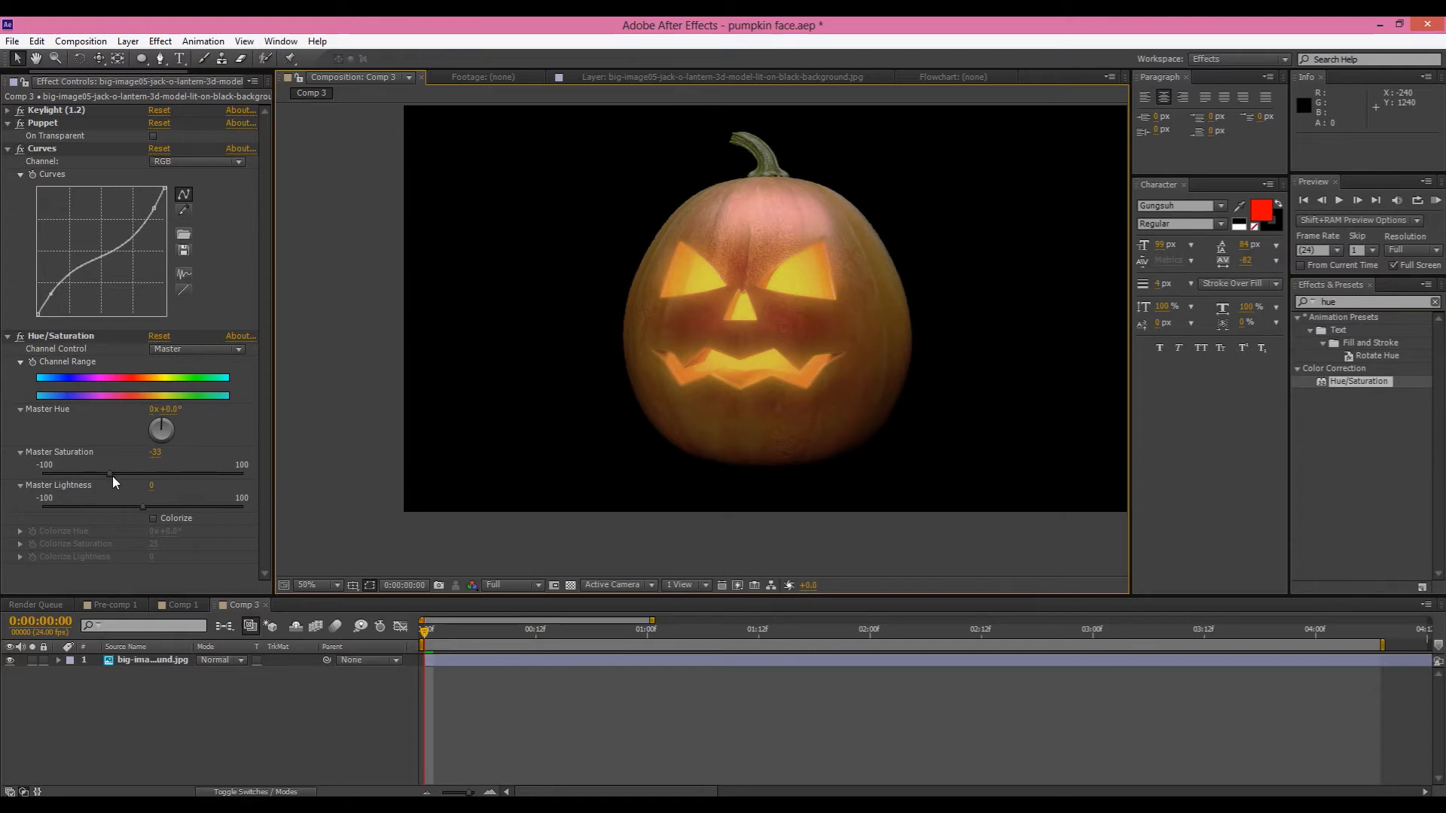
Keyframe Curves on the first frame and, at 0:00:02:06, reshape the RGB curve into a steep S that deepens shadows and brightens highlights
{"action": "left_click", "coordinate": [33, 173]}
{"action": "left_click_drag", "start_coordinate": [486, 638], "coordinate": [926, 653]}
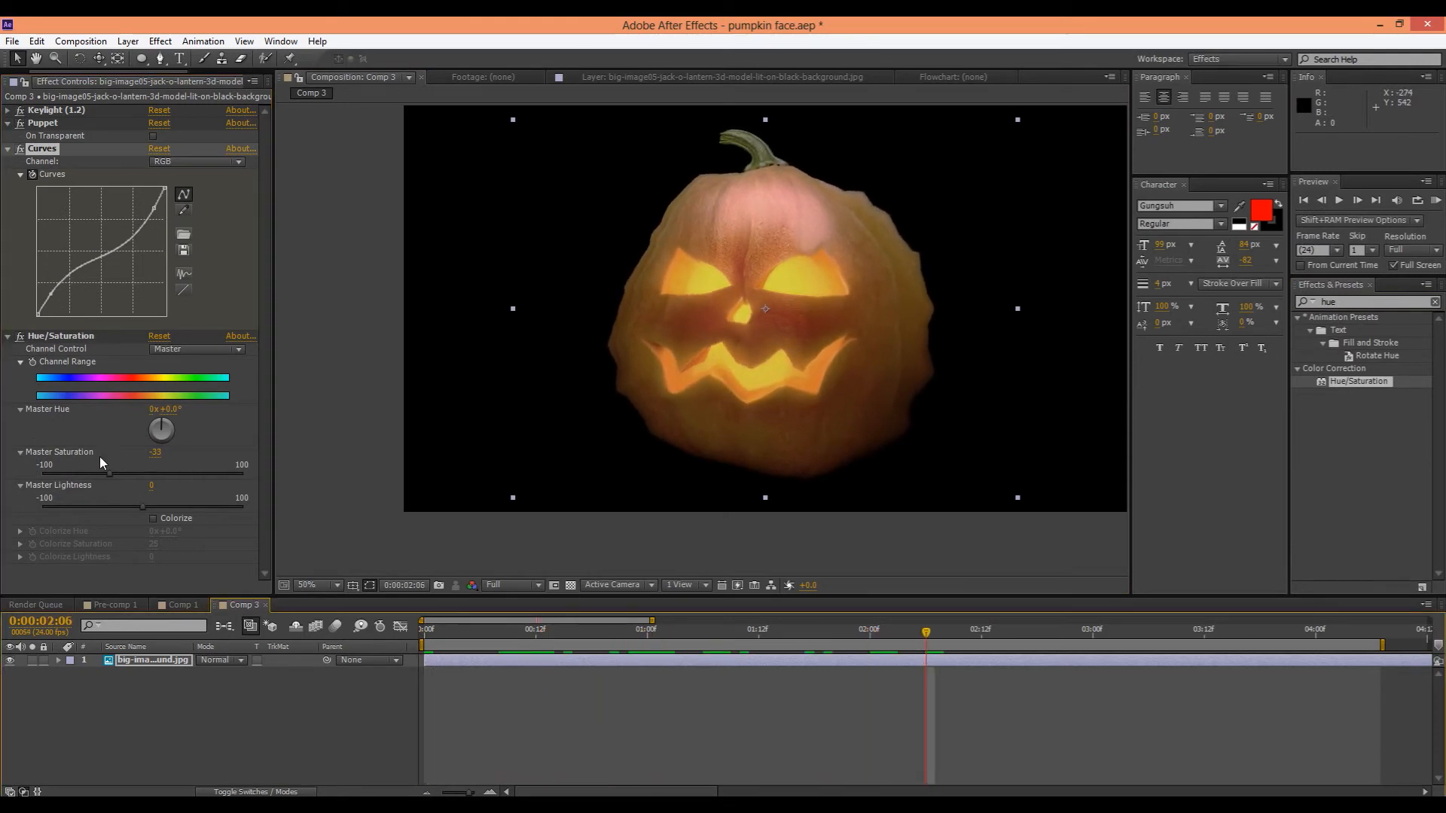
{"action": "left_click", "coordinate": [8, 338]}
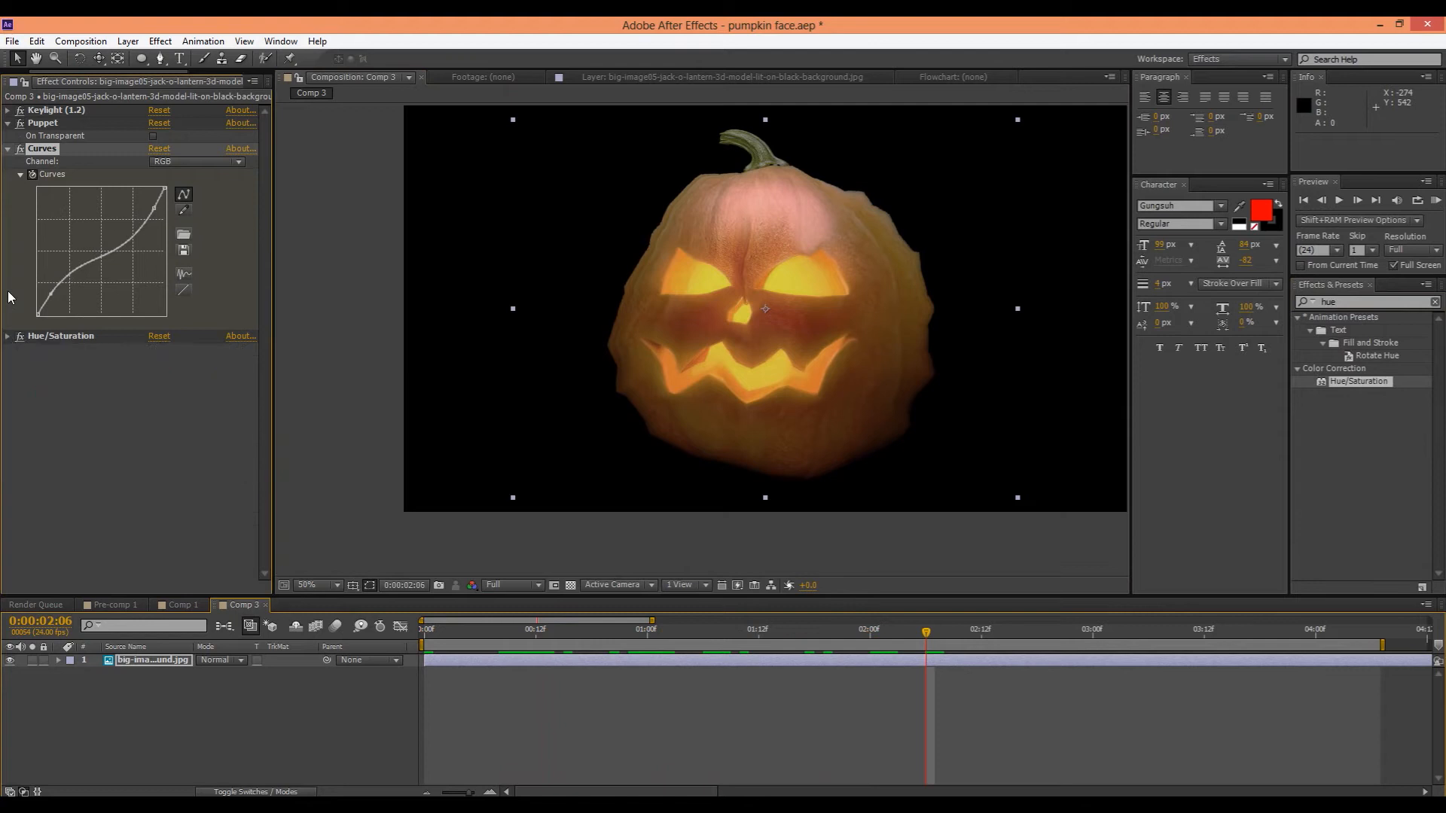
{"action": "left_click_drag", "start_coordinate": [155, 208], "coordinate": [124, 191]}
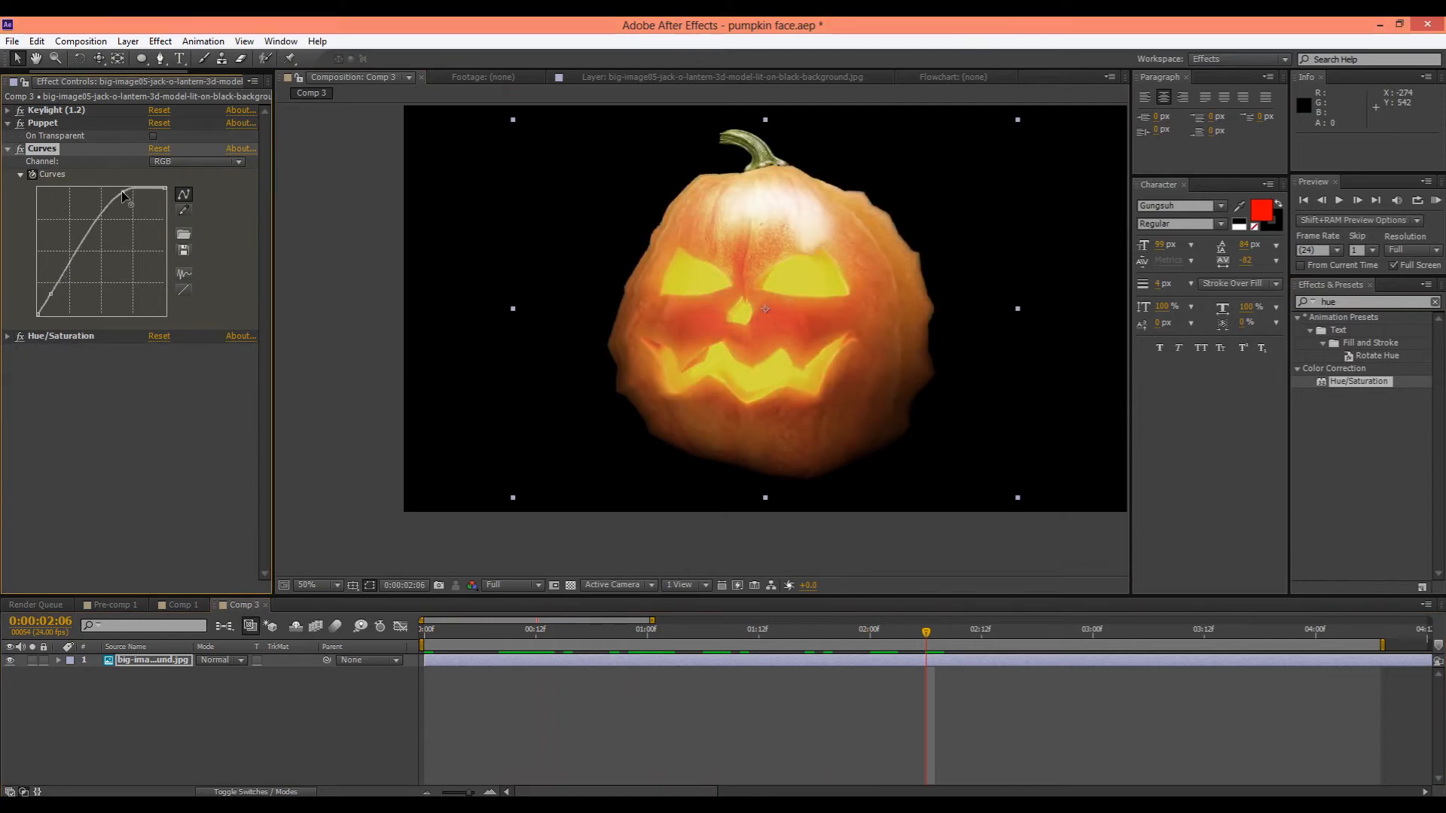
{"action": "left_click_drag", "start_coordinate": [51, 296], "coordinate": [71, 310]}
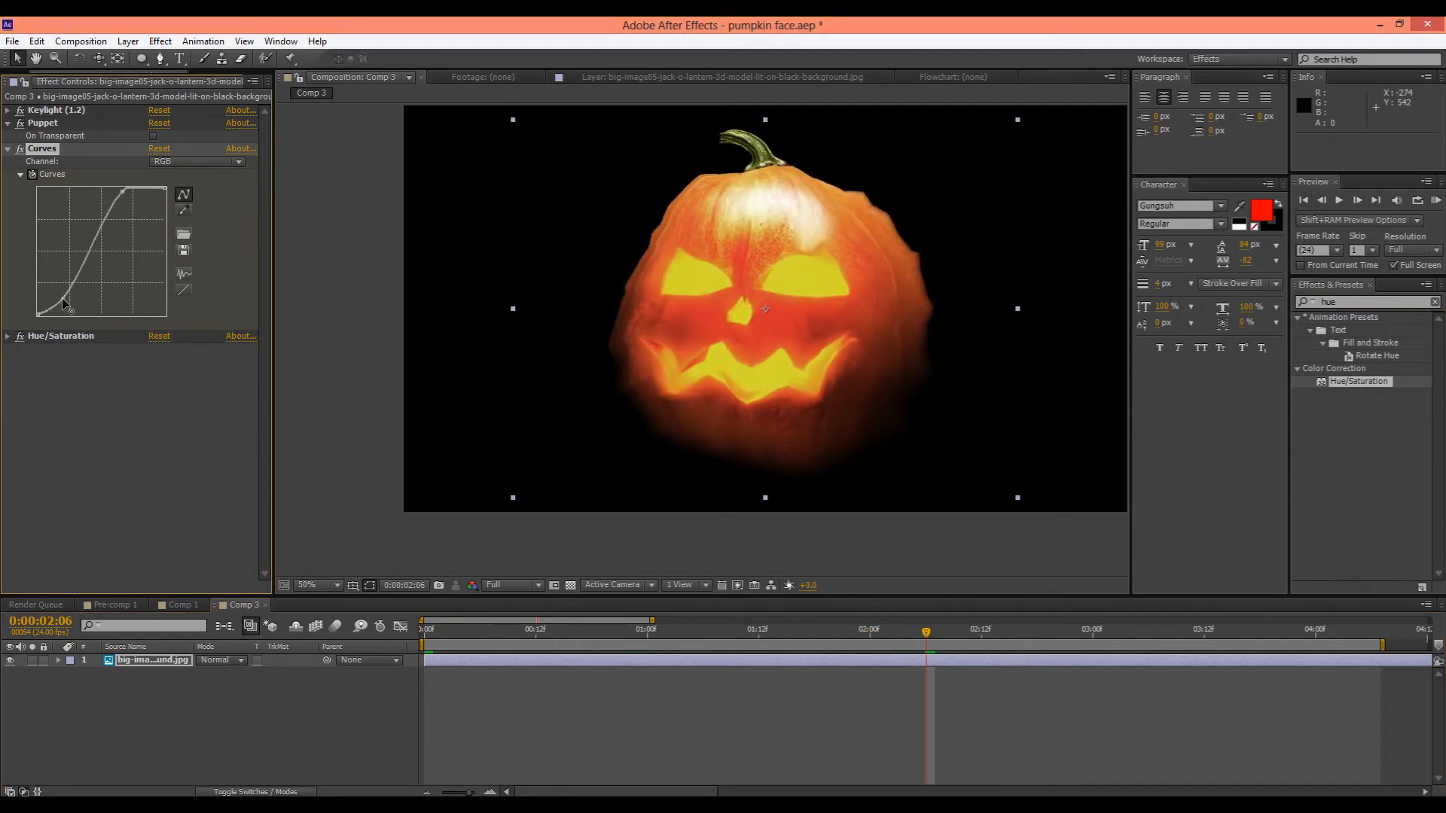
{"action": "mouse_move", "coordinate": [119, 193]}
{"action": "left_mouse_down"}
{"action": "mouse_move", "coordinate": [130, 215]}
{"action": "mouse_move", "coordinate": [98, 242]}
{"action": "mouse_move", "coordinate": [112, 219]}
{"action": "left_mouse_up"}
At 0:00:02:06, lower the shadows of the Curves Red channel and slightly raise the midtones of the Green channel
{"action": "left_click", "coordinate": [187, 165]}
{"action": "left_click", "coordinate": [186, 194]}
{"action": "left_click_drag", "start_coordinate": [58, 296], "coordinate": [76, 296]}
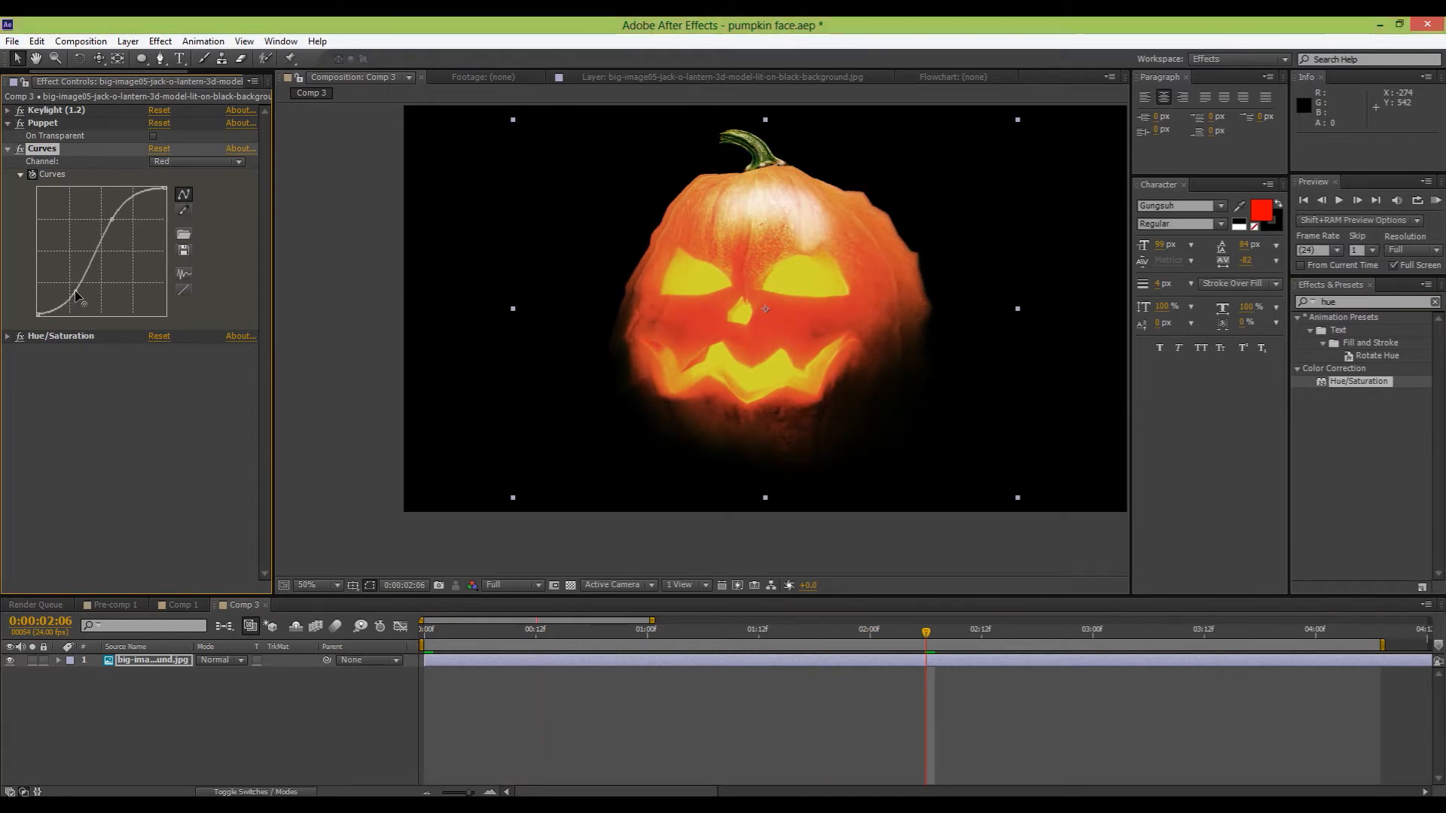
{"action": "left_click", "coordinate": [214, 161]}
{"action": "left_click", "coordinate": [217, 212]}
{"action": "left_click_drag", "start_coordinate": [103, 248], "coordinate": [98, 244]}
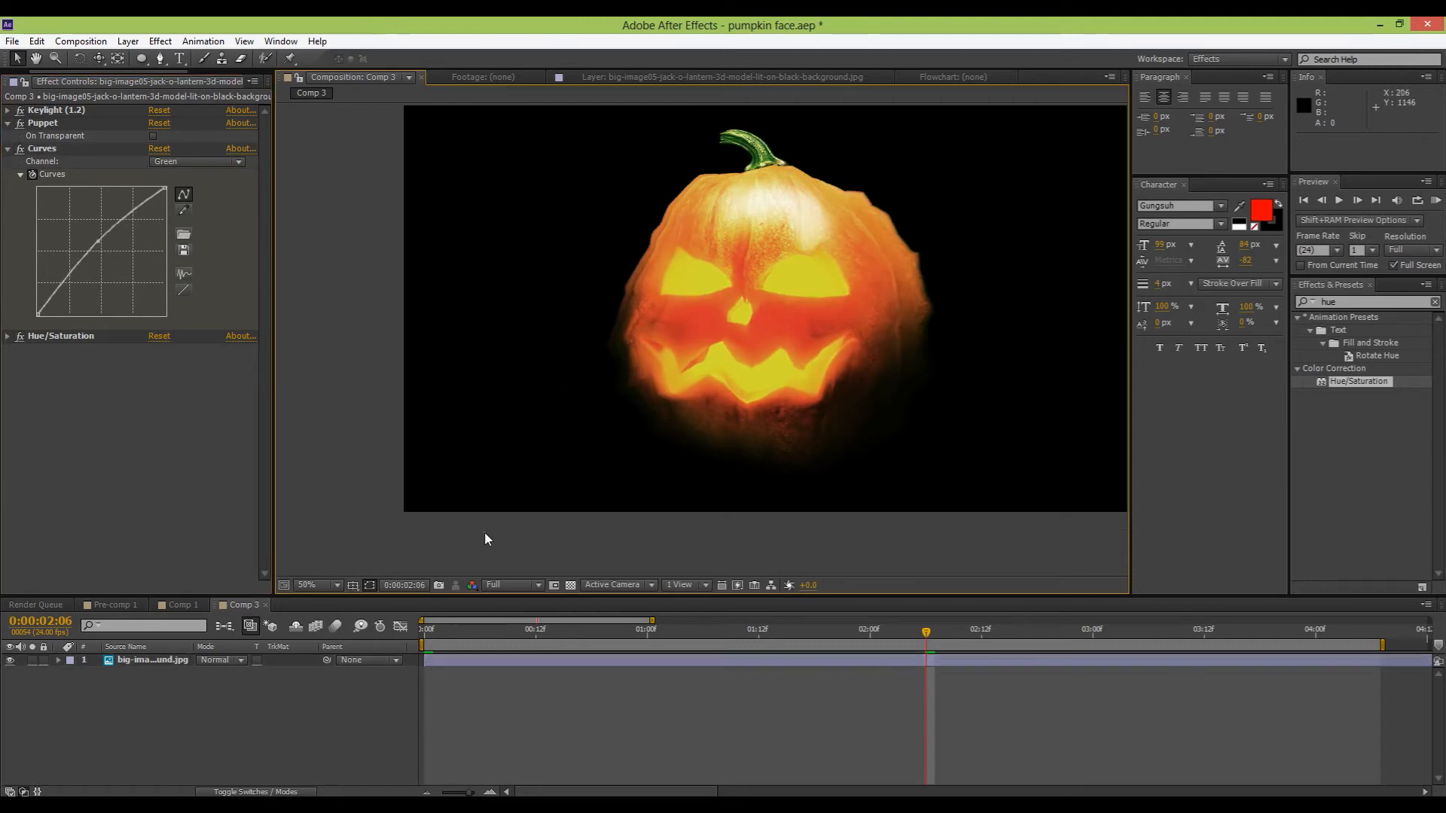
Inspect the graded pumpkin in the composition view and scrub back to 0:00:00:02 to check the Curves animation
{"action": "left_click", "coordinate": [480, 536]}
{"action": "scroll", "coordinate": [482, 535], "scroll_direction": "up", "scroll_amount": 1}
{"action": "left_click_drag", "start_coordinate": [488, 530], "coordinate": [313, 610]}
{"action": "scroll", "coordinate": [497, 369], "scroll_direction": "down", "scroll_amount": 1}
{"action": "left_click_drag", "start_coordinate": [497, 369], "coordinate": [488, 482]}
{"action": "scroll", "coordinate": [475, 334], "scroll_direction": "up", "scroll_amount": 1}
{"action": "scroll", "coordinate": [489, 335], "scroll_direction": "down", "scroll_amount": 1}
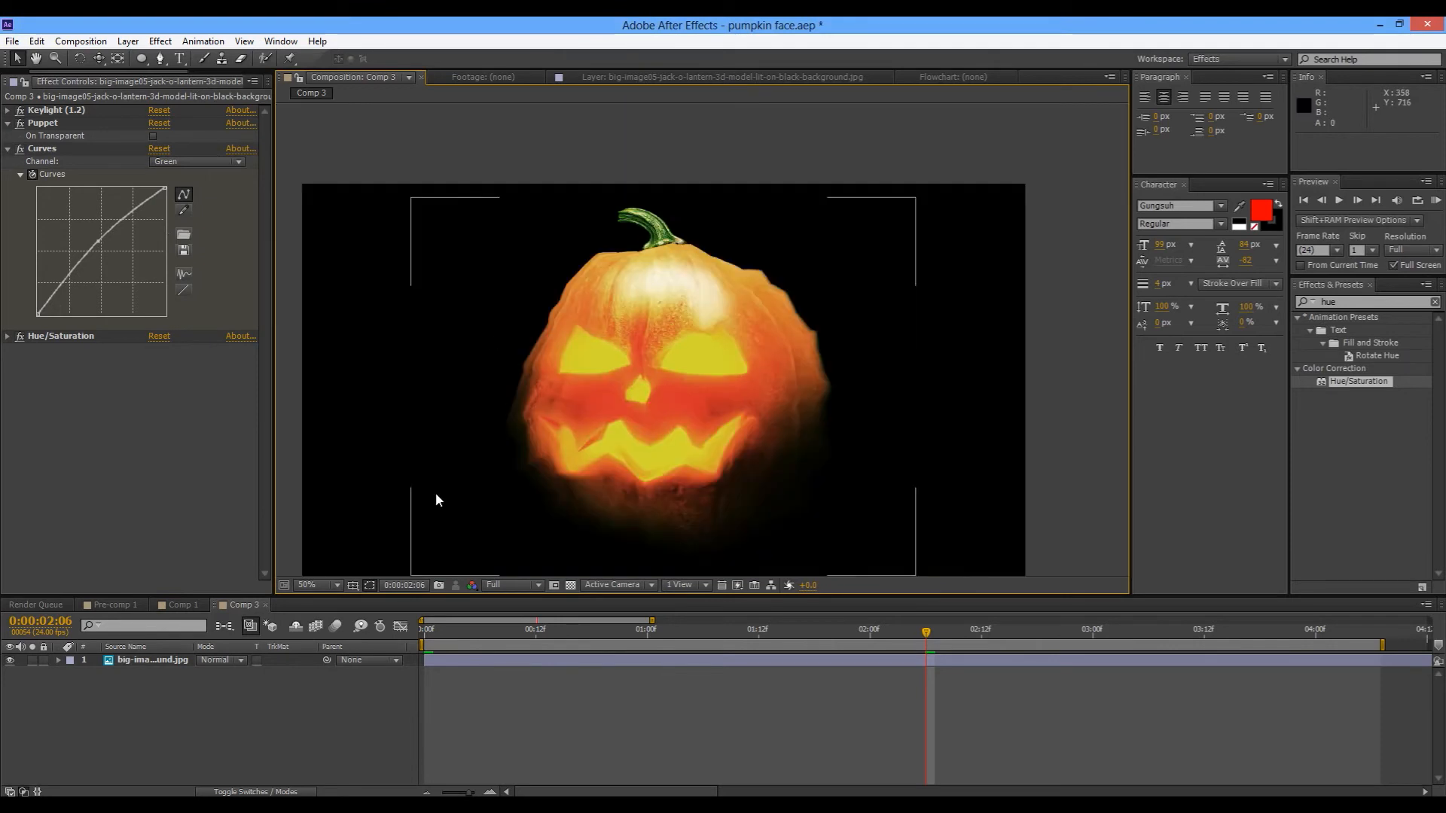
{"action": "left_click_drag", "start_coordinate": [484, 640], "coordinate": [436, 639]}
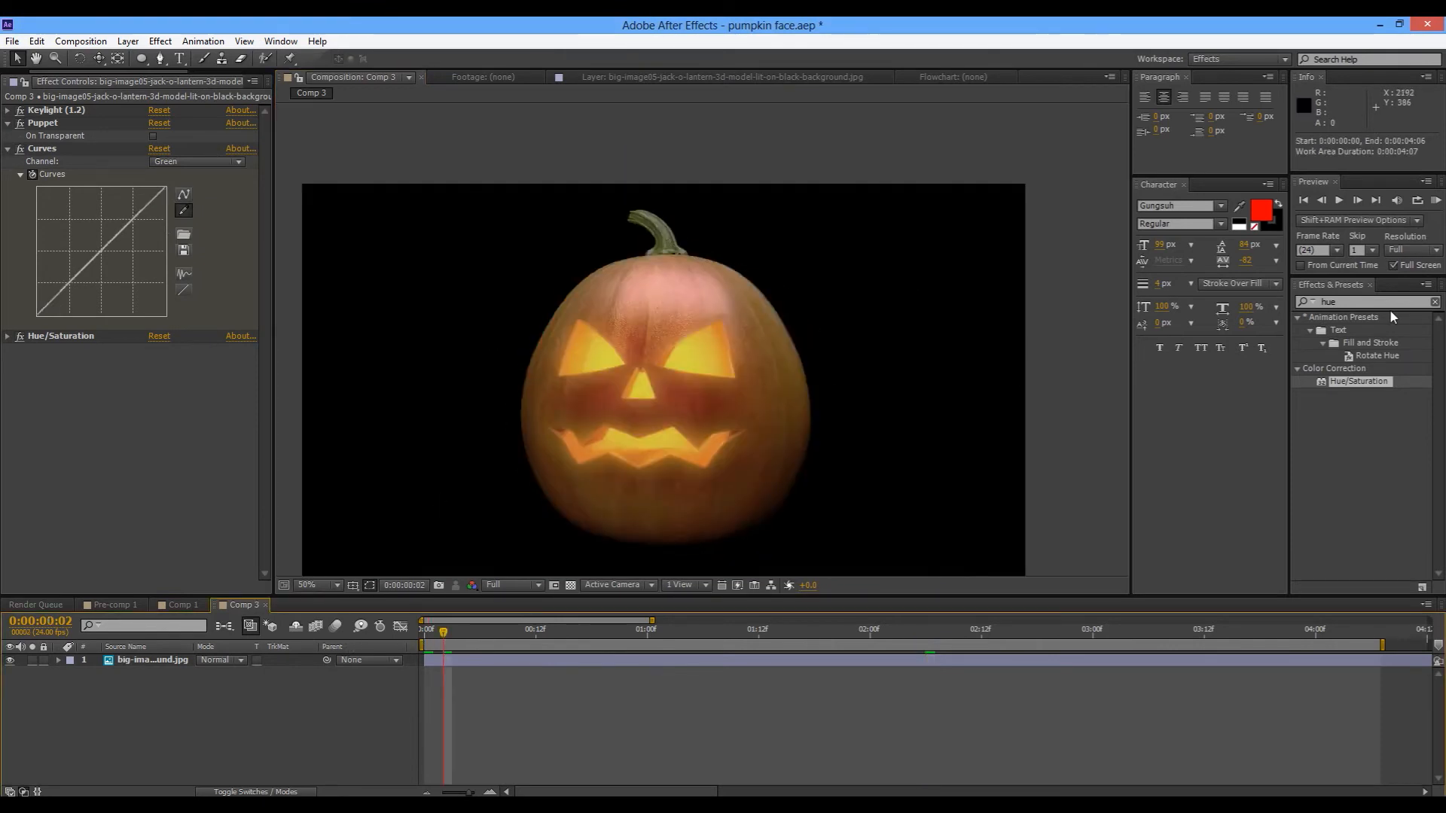
Find the Stylize Glow effect, apply it to the pumpkin below Hue/Saturation, and collapse the Curves and Puppet effects
{"action": "left_click", "coordinate": [1379, 303]}
{"action": "type", "text": "glow"}
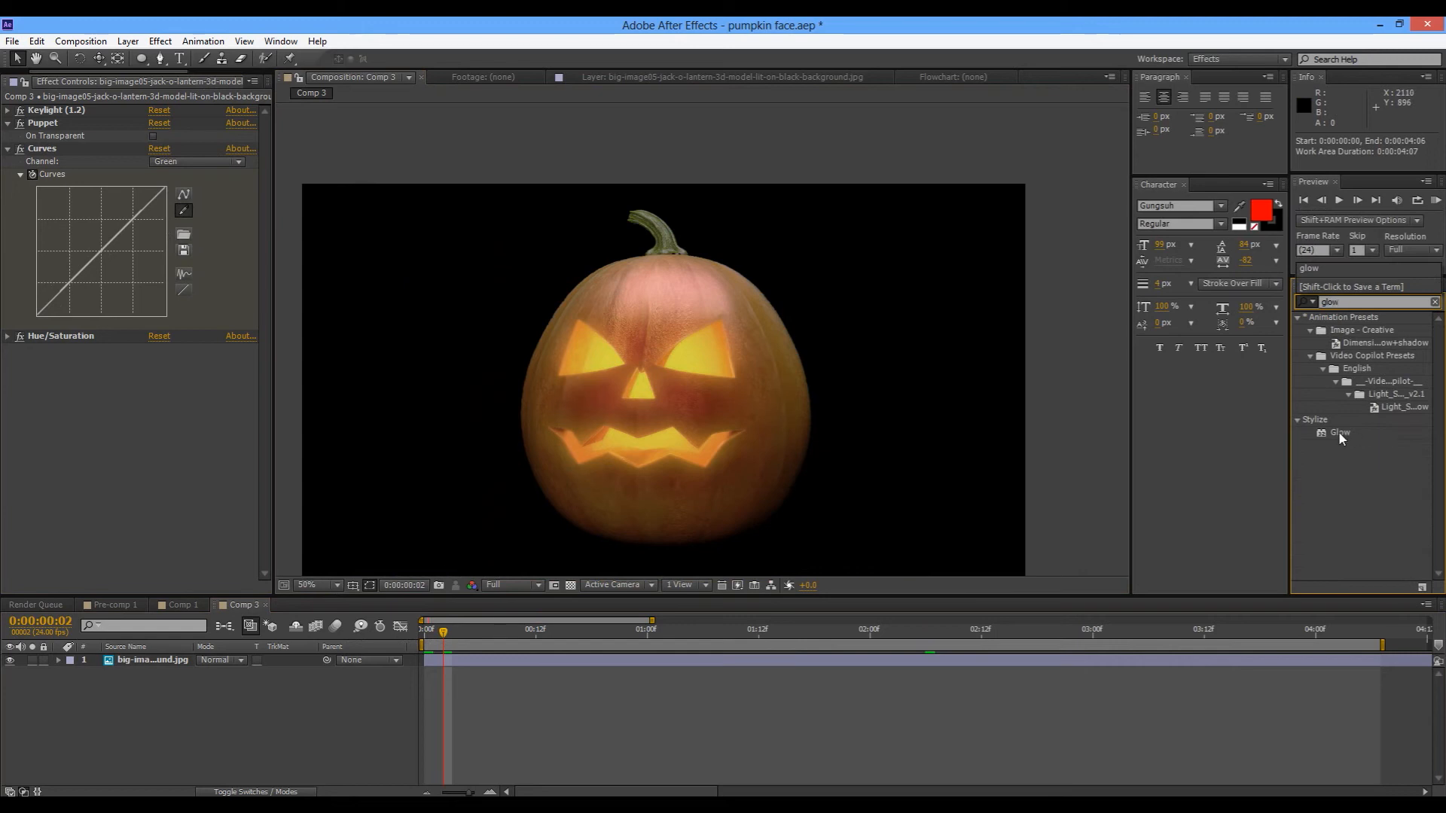
{"action": "left_click_drag", "start_coordinate": [1338, 430], "coordinate": [34, 436]}
{"action": "left_click", "coordinate": [8, 148]}
{"action": "left_click", "coordinate": [8, 123]}
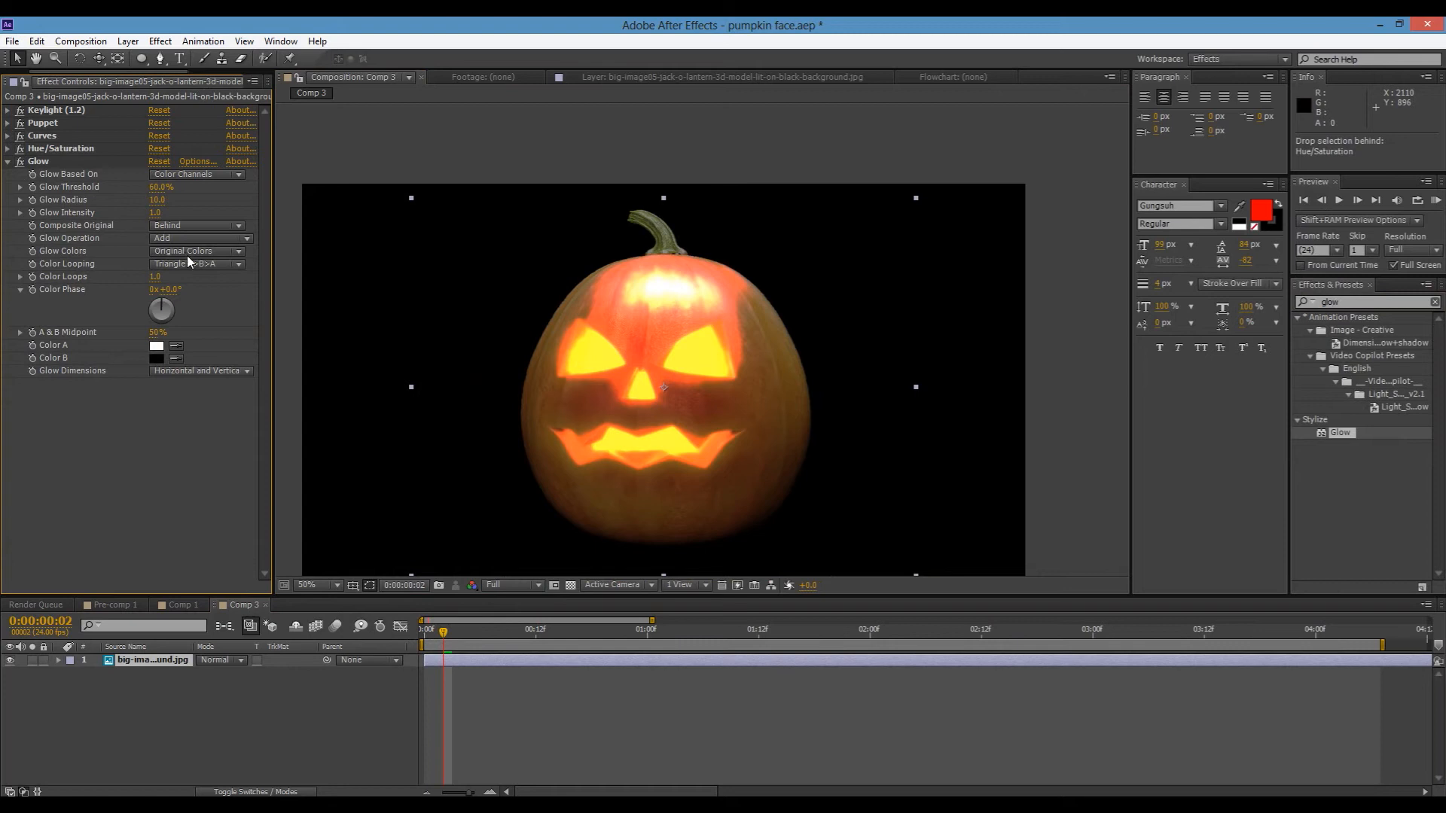
At 0:00:02:00, set the Glow Threshold to about 82.7%, Glow Radius to 182 and Glow Intensity to about 0.8
{"action": "left_click_drag", "start_coordinate": [159, 201], "coordinate": [225, 204]}
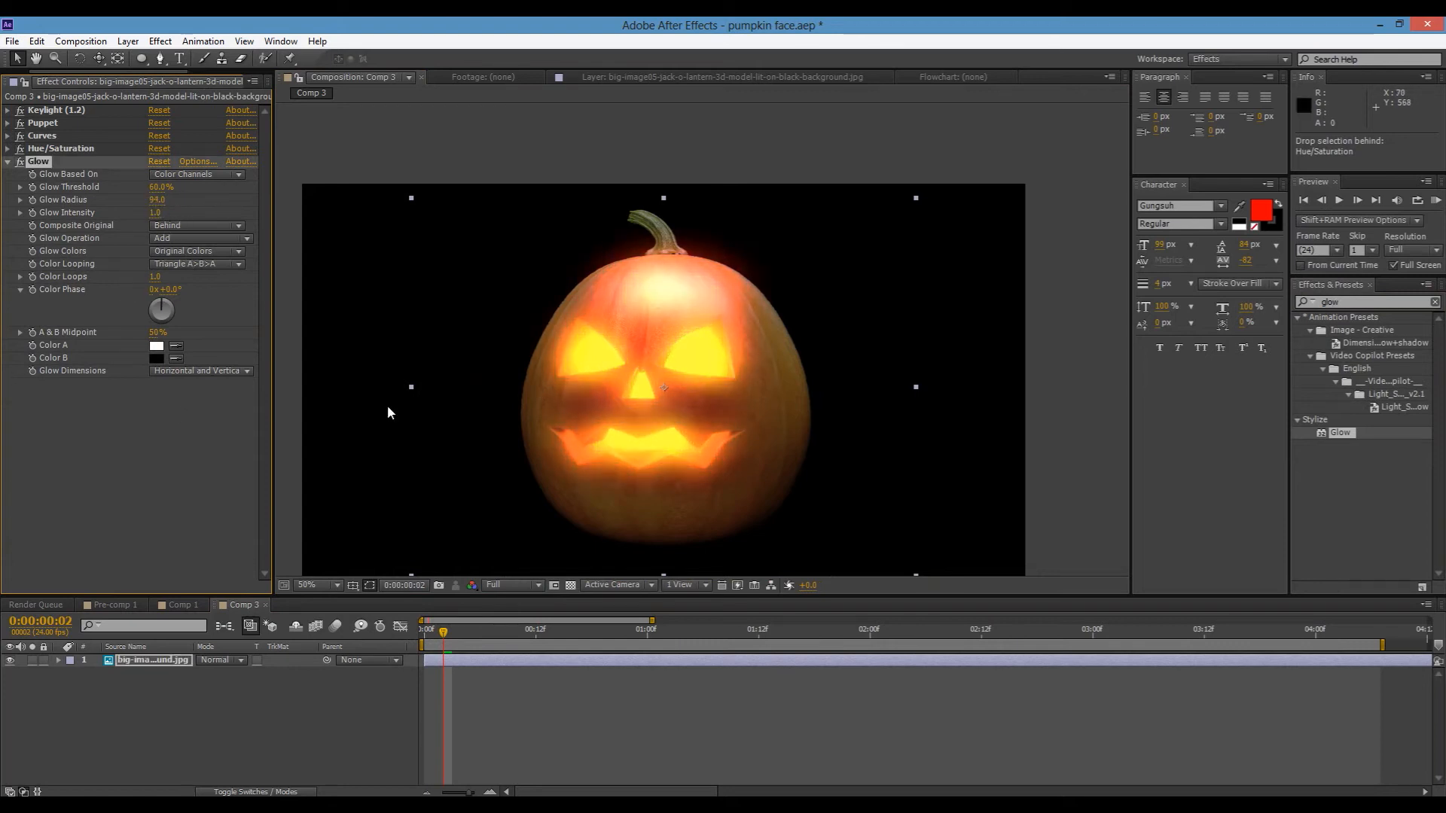
{"action": "left_click_drag", "start_coordinate": [554, 631], "coordinate": [871, 638]}
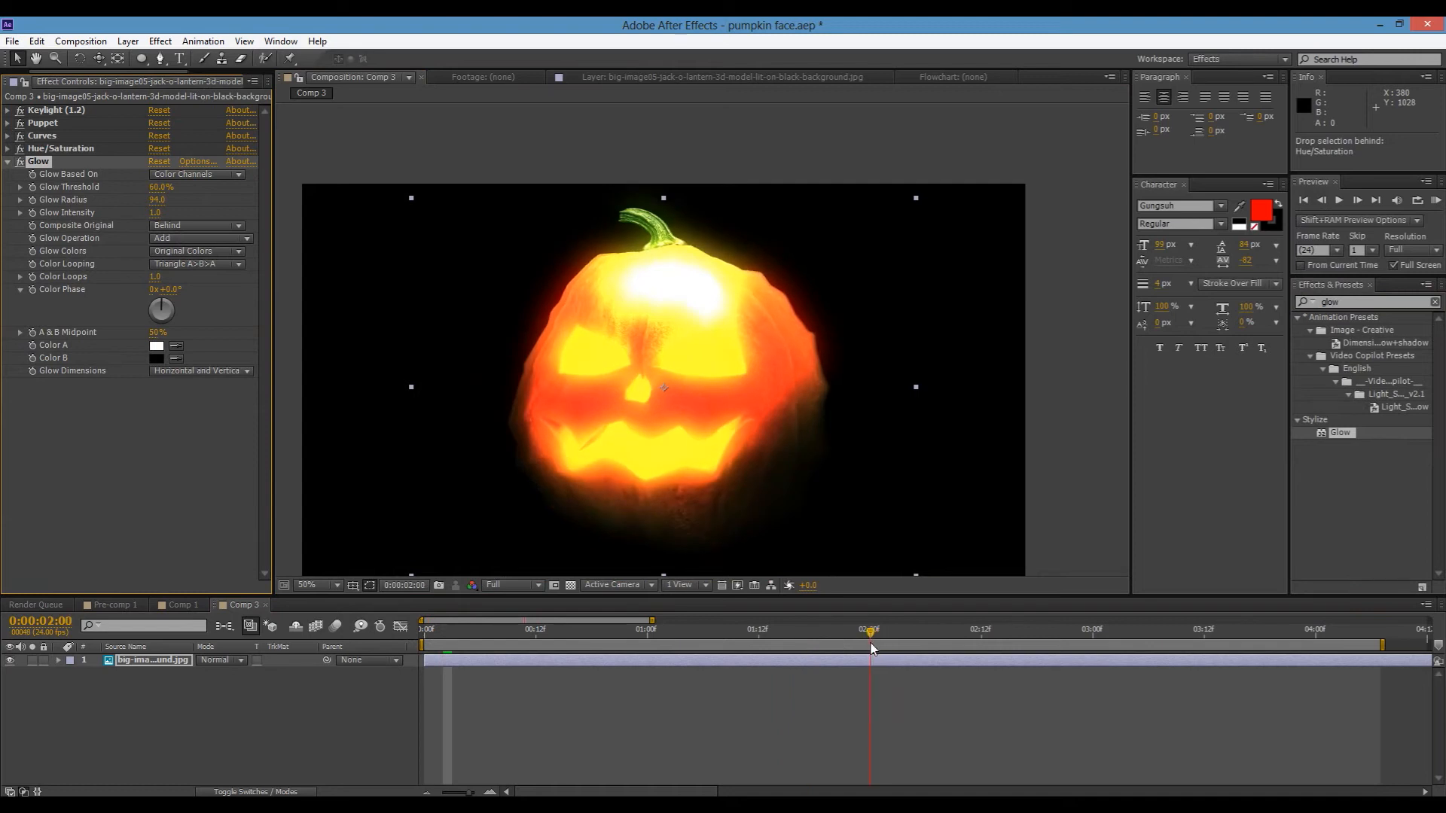
{"action": "left_click_drag", "start_coordinate": [160, 187], "coordinate": [198, 201]}
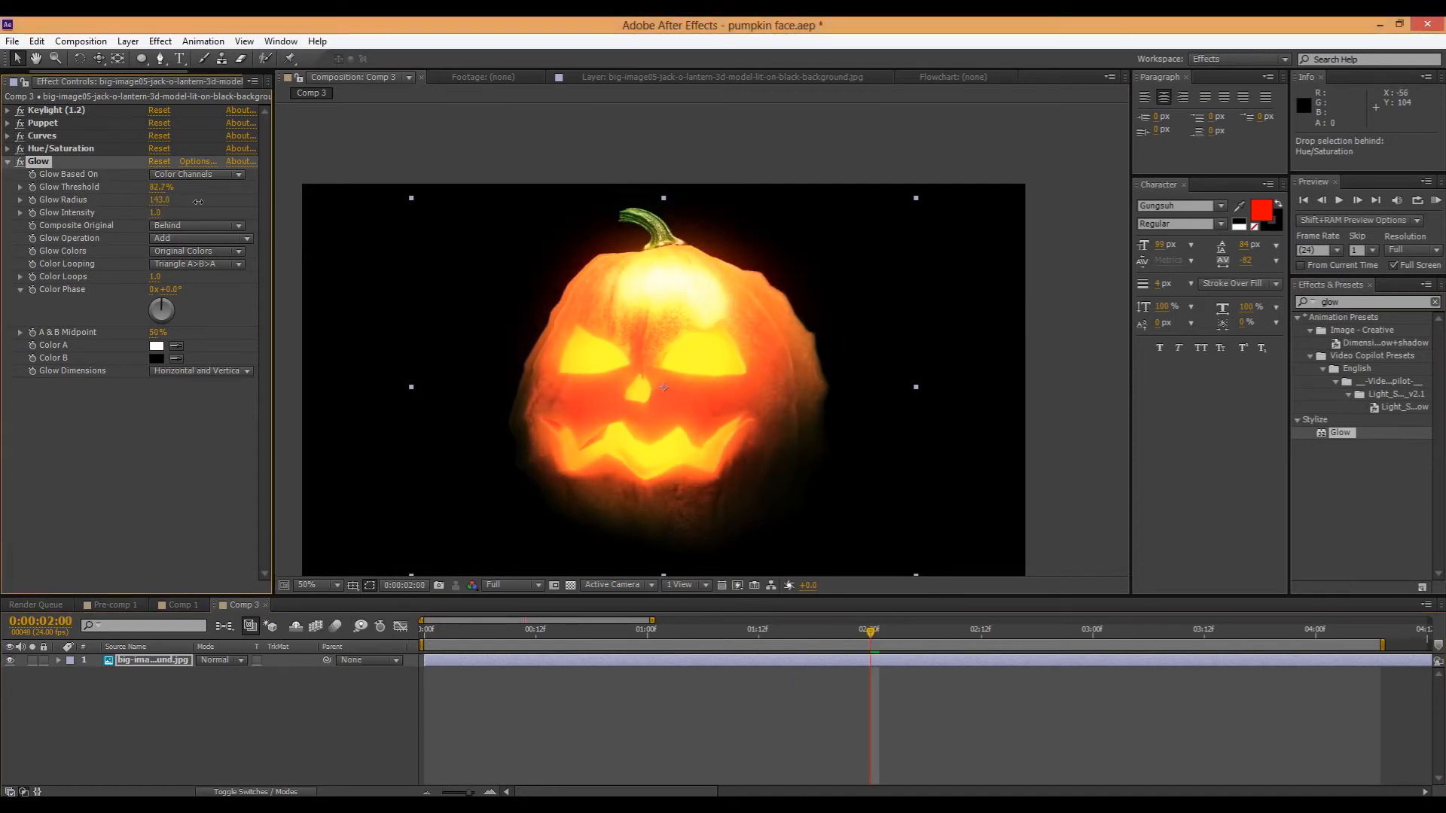
{"action": "left_click_drag", "start_coordinate": [226, 217], "coordinate": [121, 210]}
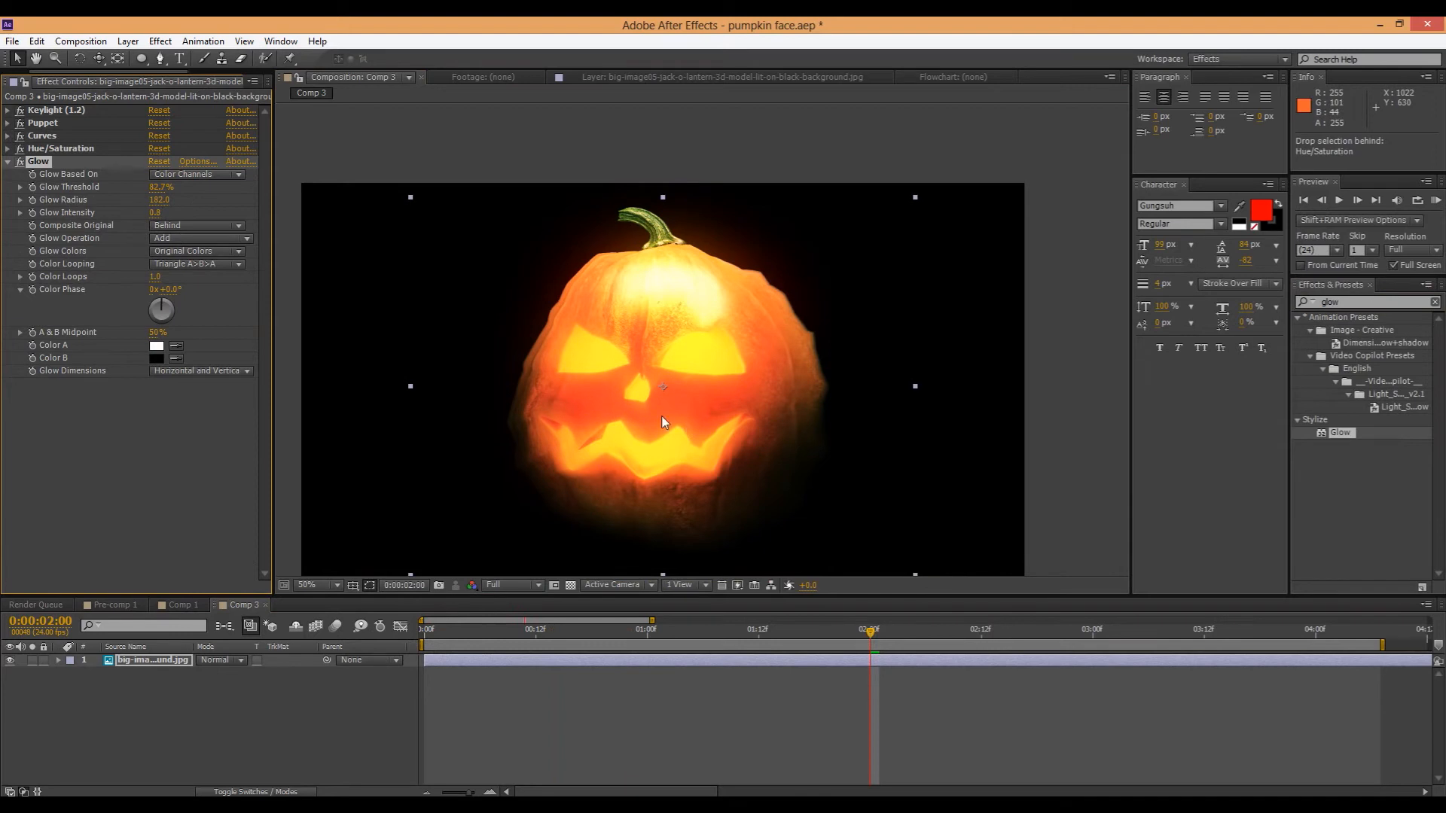
Set the Glow effect's Color A to red FE0000 and Color B to red FF0000
{"action": "left_click", "coordinate": [157, 346]}
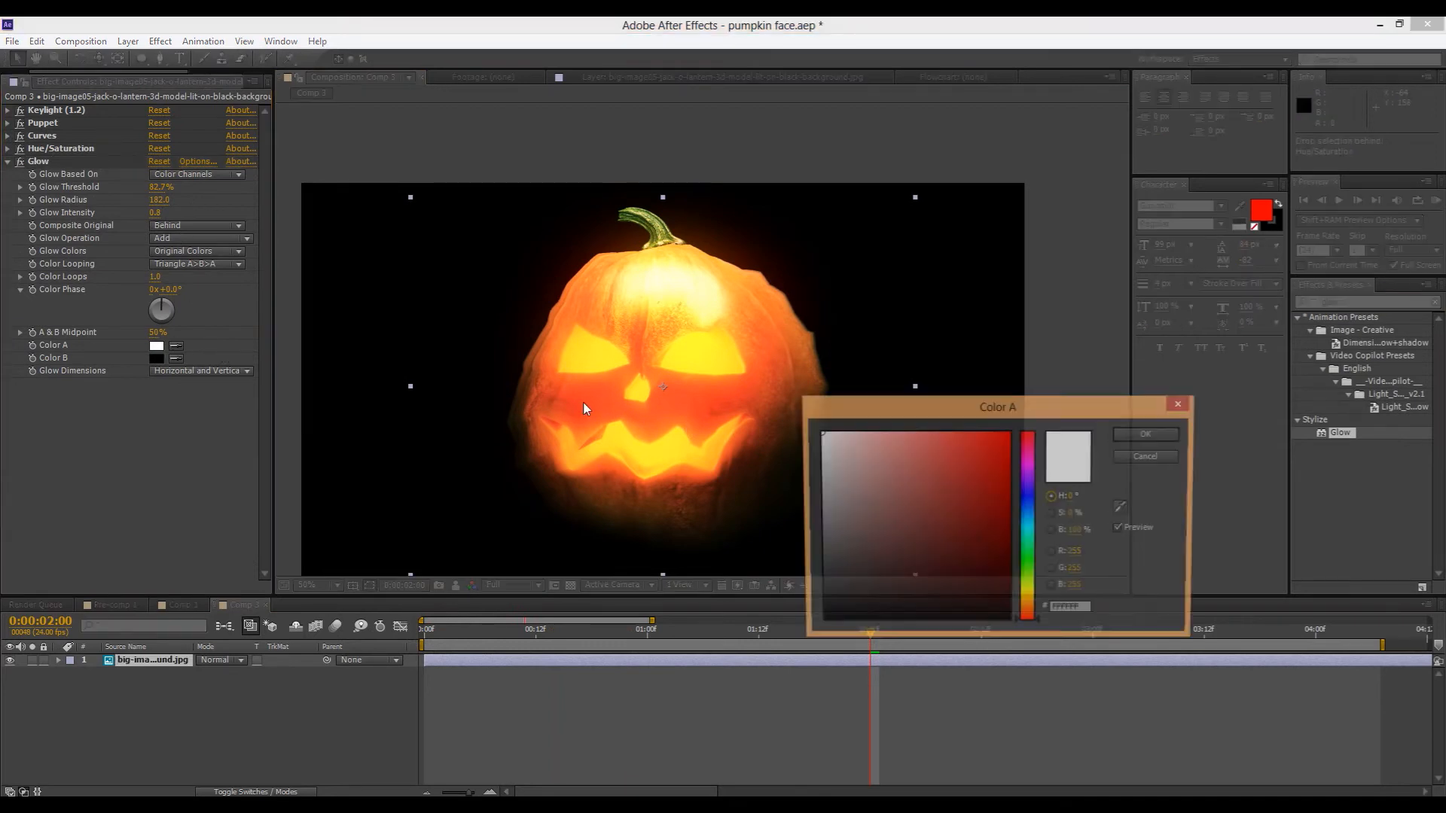
{"action": "left_click", "coordinate": [1009, 433]}
{"action": "left_click", "coordinate": [1146, 435]}
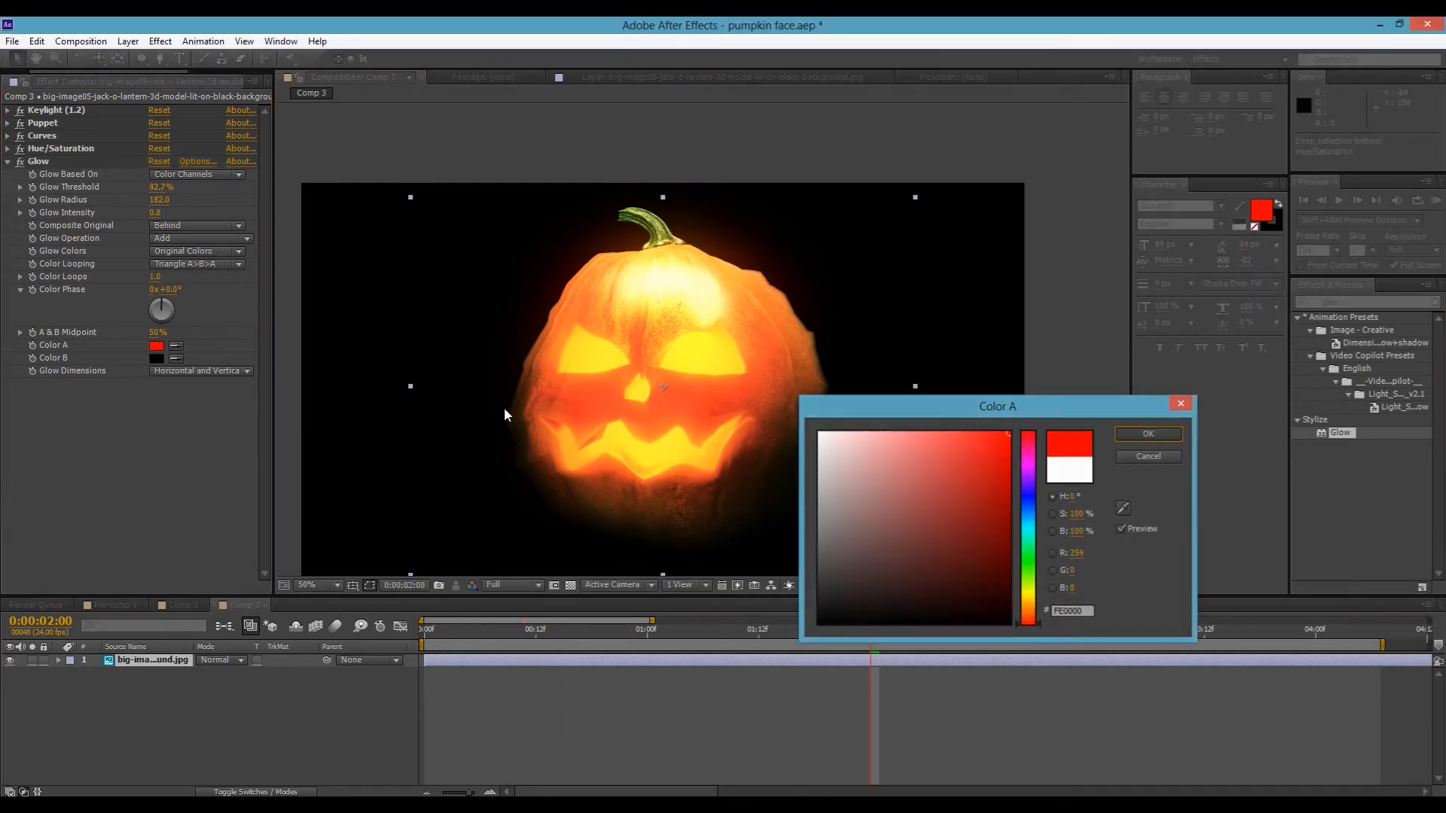
{"action": "left_click", "coordinate": [157, 359]}
{"action": "left_click", "coordinate": [1008, 426]}
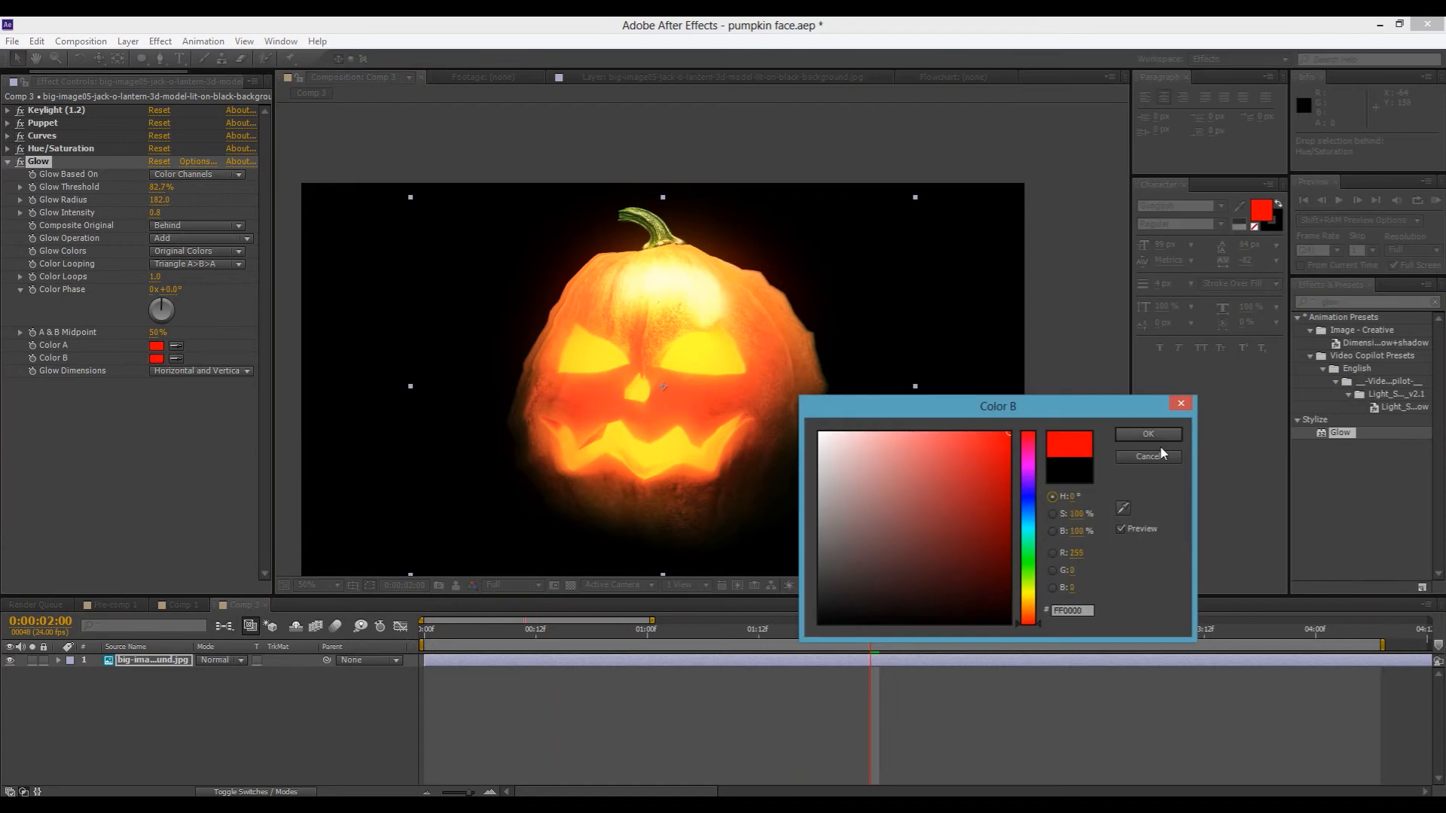
{"action": "left_click", "coordinate": [1146, 435]}
Base the Glow on the Alpha Channel with A & B Colors, and raise its Threshold to 86.7% and Radius to about 348
{"action": "left_click", "coordinate": [208, 175]}
{"action": "left_click", "coordinate": [209, 195]}
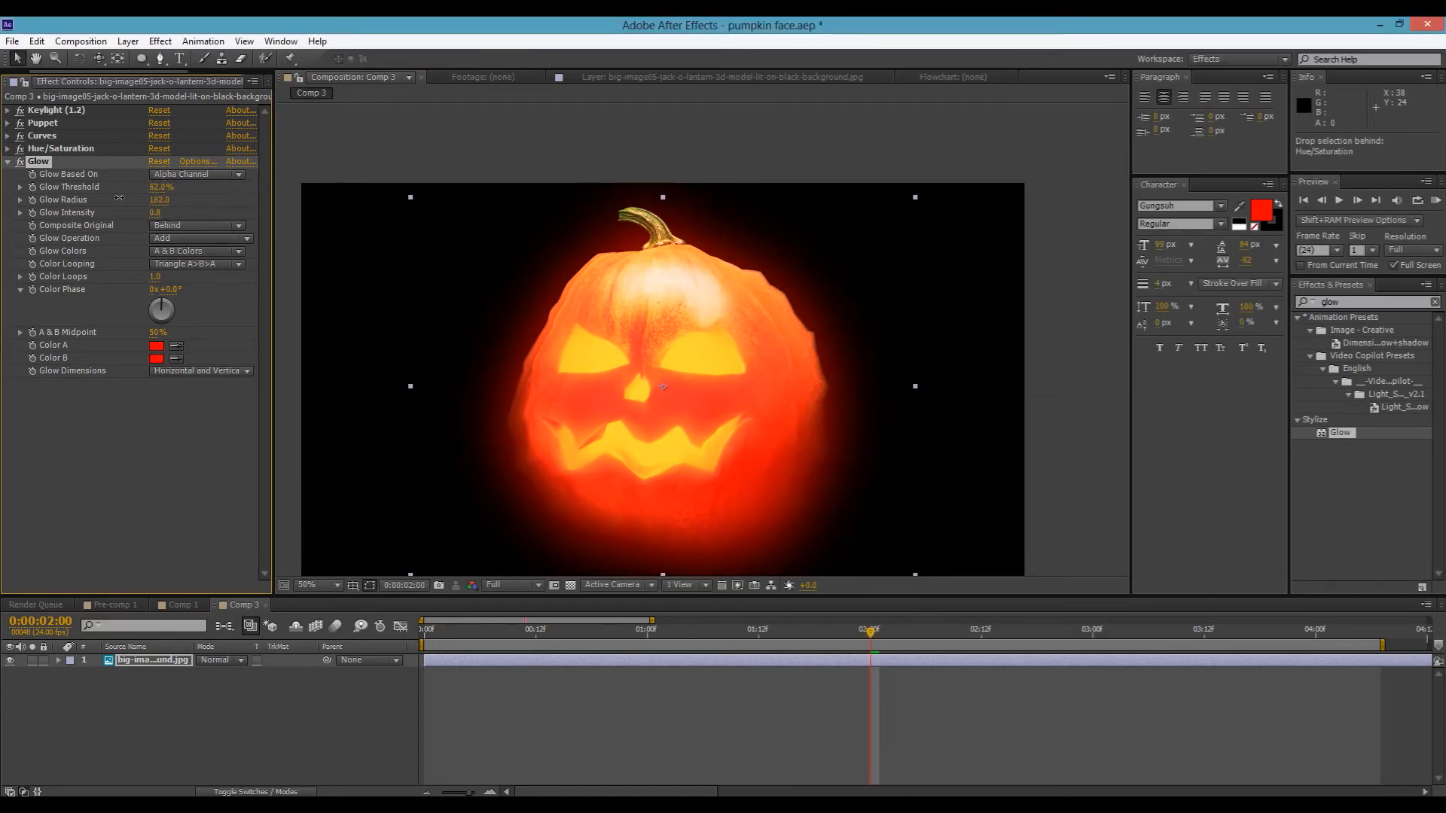
{"action": "left_click_drag", "start_coordinate": [161, 186], "coordinate": [271, 179]}
{"action": "left_click_drag", "start_coordinate": [163, 202], "coordinate": [264, 187]}
{"action": "left_click", "coordinate": [990, 427]}
{"action": "left_click_drag", "start_coordinate": [991, 429], "coordinate": [997, 390]}
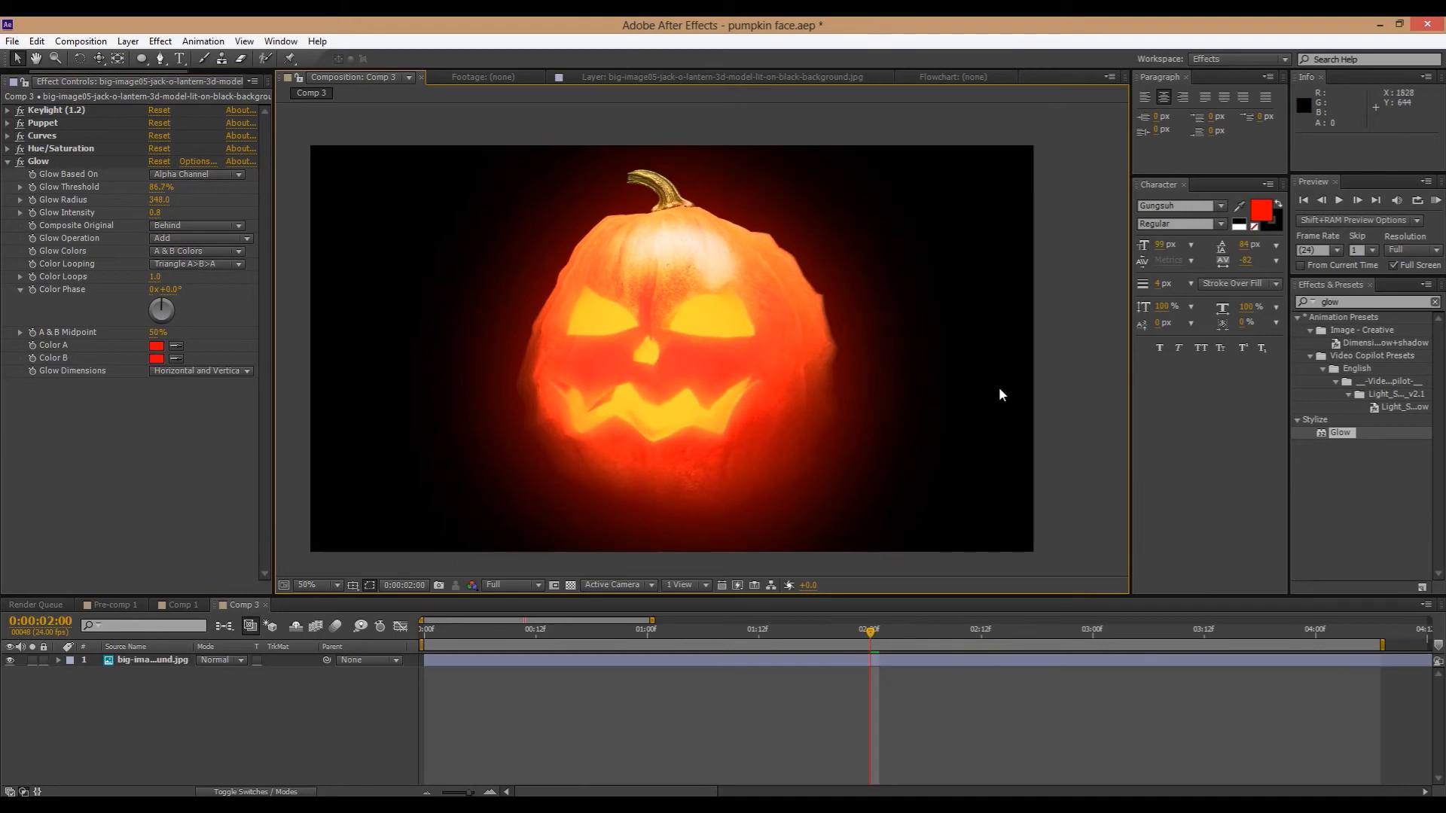
Keyframe Glow Radius and Glow Intensity at 0:00:02:00, and set both to 0 on the first frame
{"action": "left_click", "coordinate": [32, 201]}
{"action": "left_click", "coordinate": [33, 213]}
{"action": "left_click", "coordinate": [426, 629]}
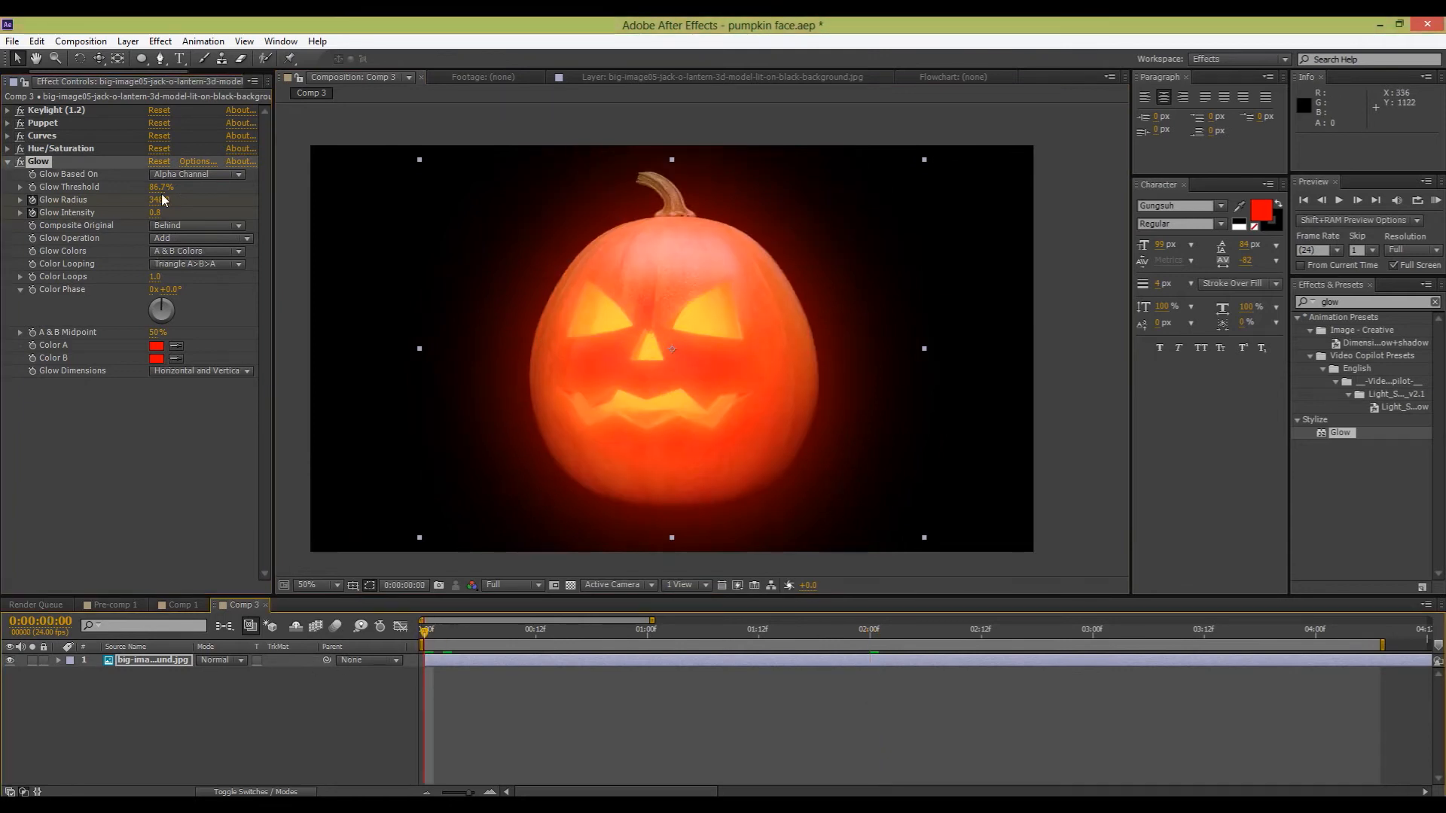
{"action": "left_click", "coordinate": [161, 200]}
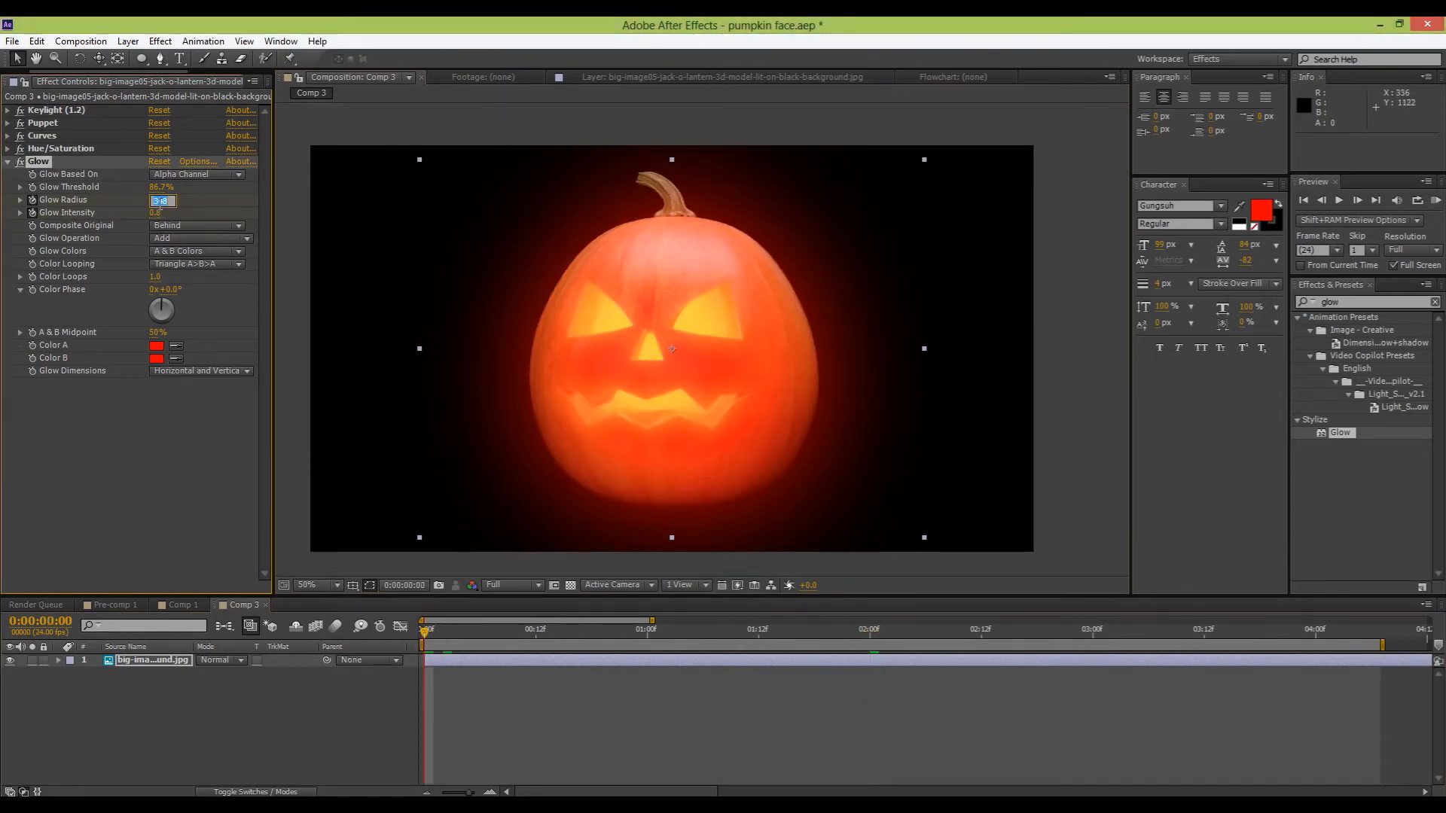
{"action": "type", "text": "0"}
{"action": "left_click", "coordinate": [157, 213]}
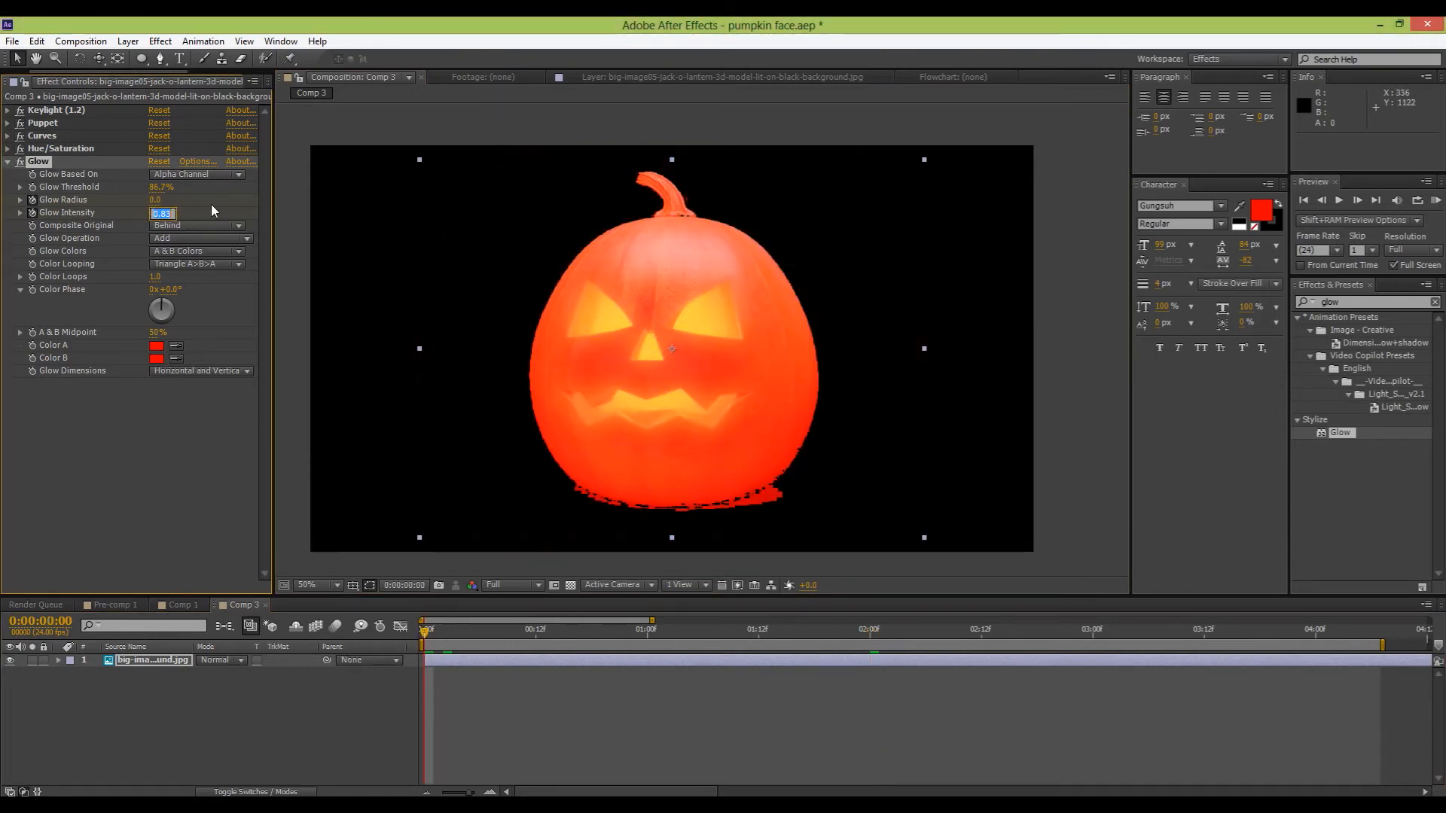
{"action": "type", "text": "0"}
{"action": "left_click", "coordinate": [211, 205]}
Scrub to 0:00:02:00, collapse Glow, RAM-preview the animation from the first frame, and return to the start
{"action": "left_click_drag", "start_coordinate": [432, 636], "coordinate": [865, 649]}
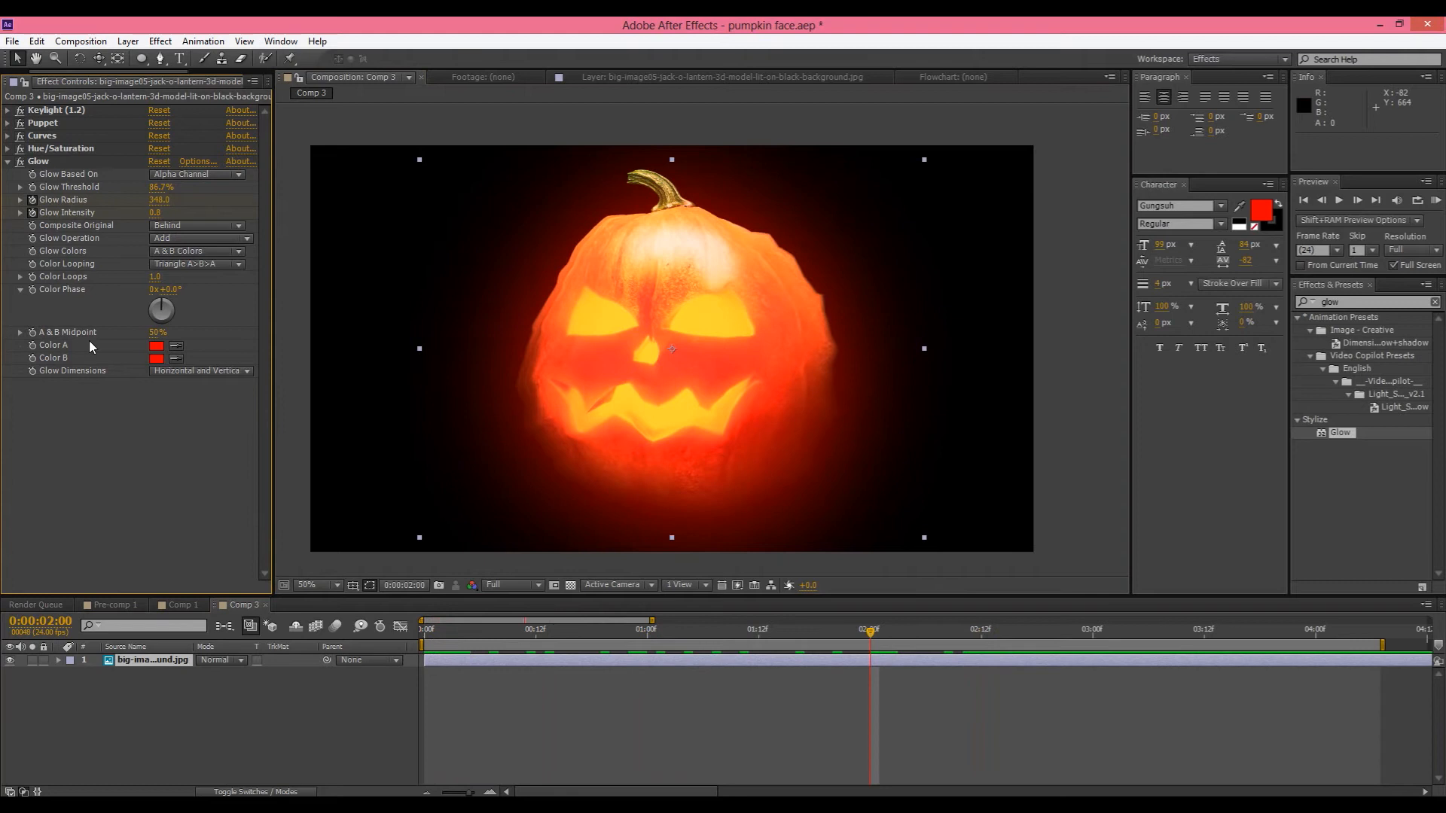
{"action": "left_click", "coordinate": [293, 435]}
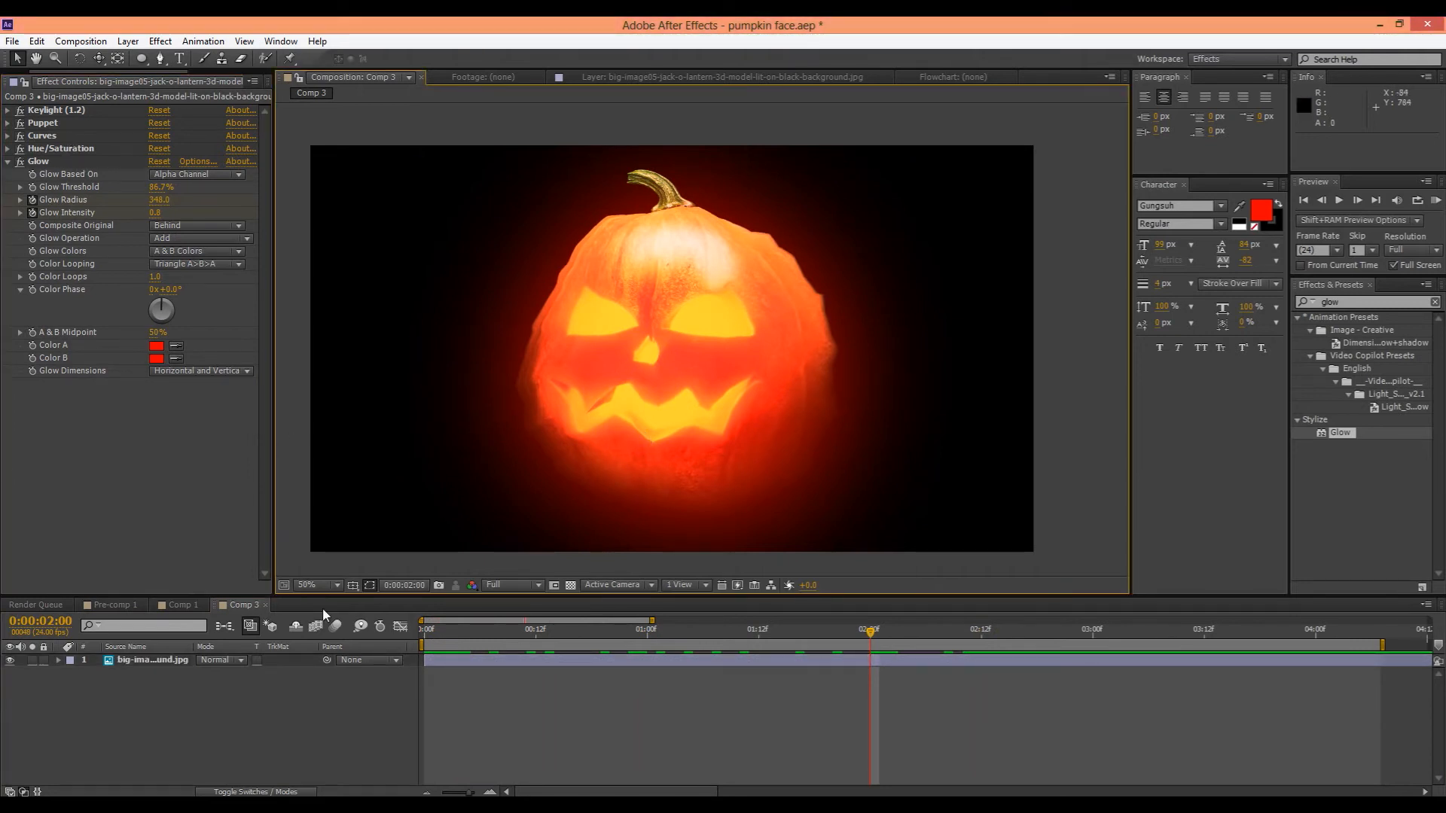
{"action": "key", "text": "Home"}
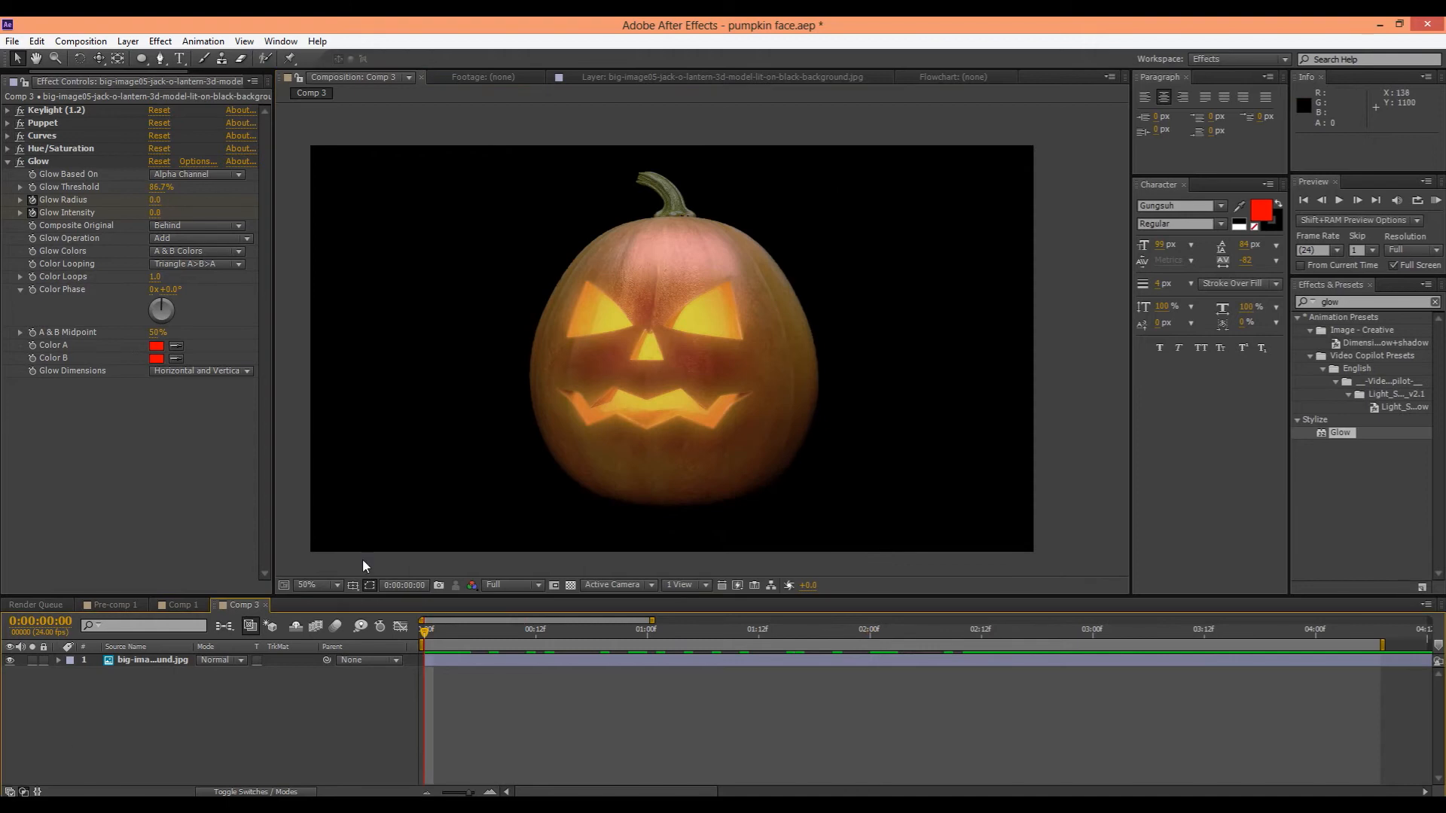
{"action": "left_click", "coordinate": [9, 162]}
{"action": "key", "text": "KP_0"}
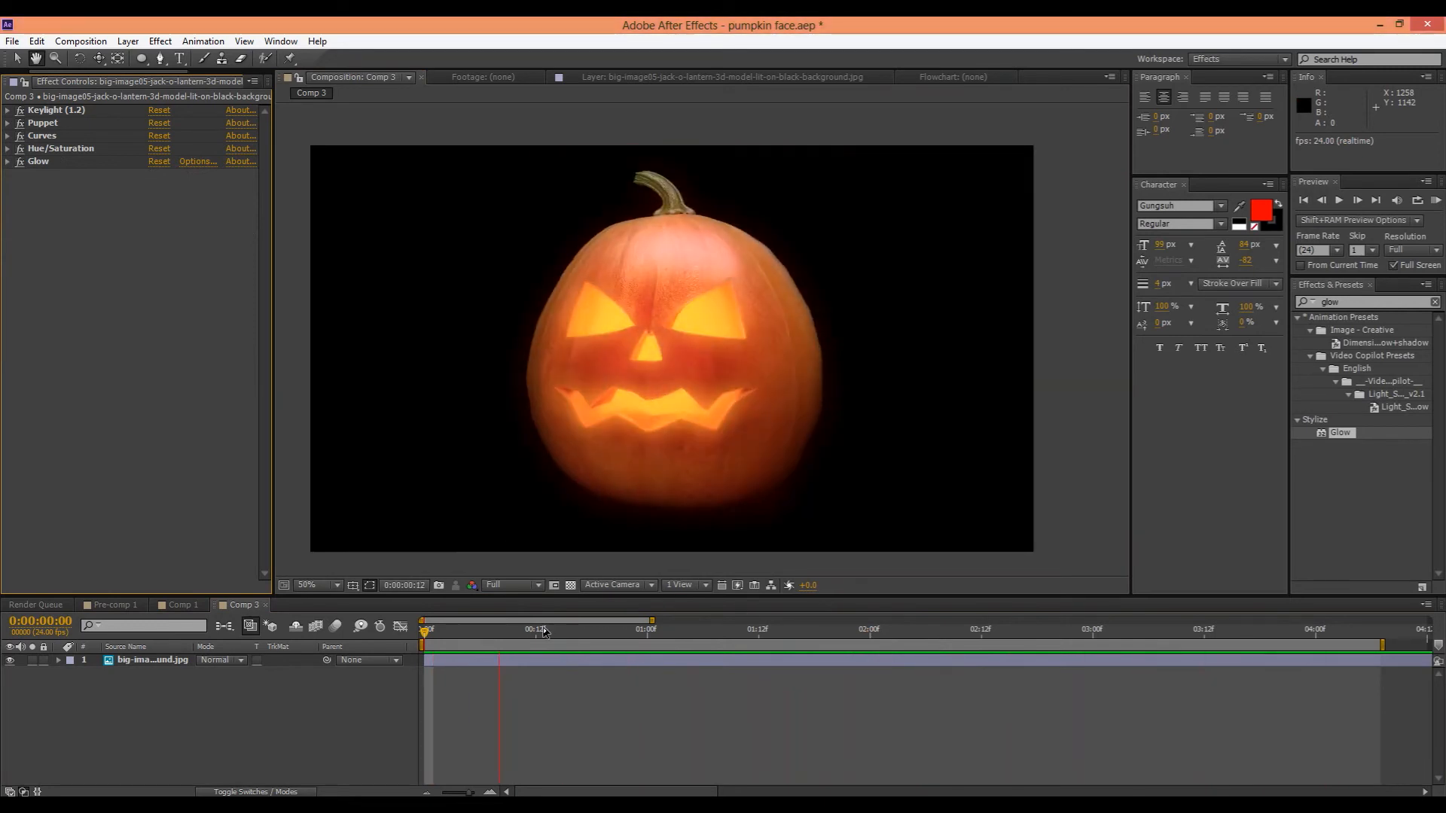
{"action": "key", "text": "space"}
{"action": "left_click", "coordinate": [456, 614]}
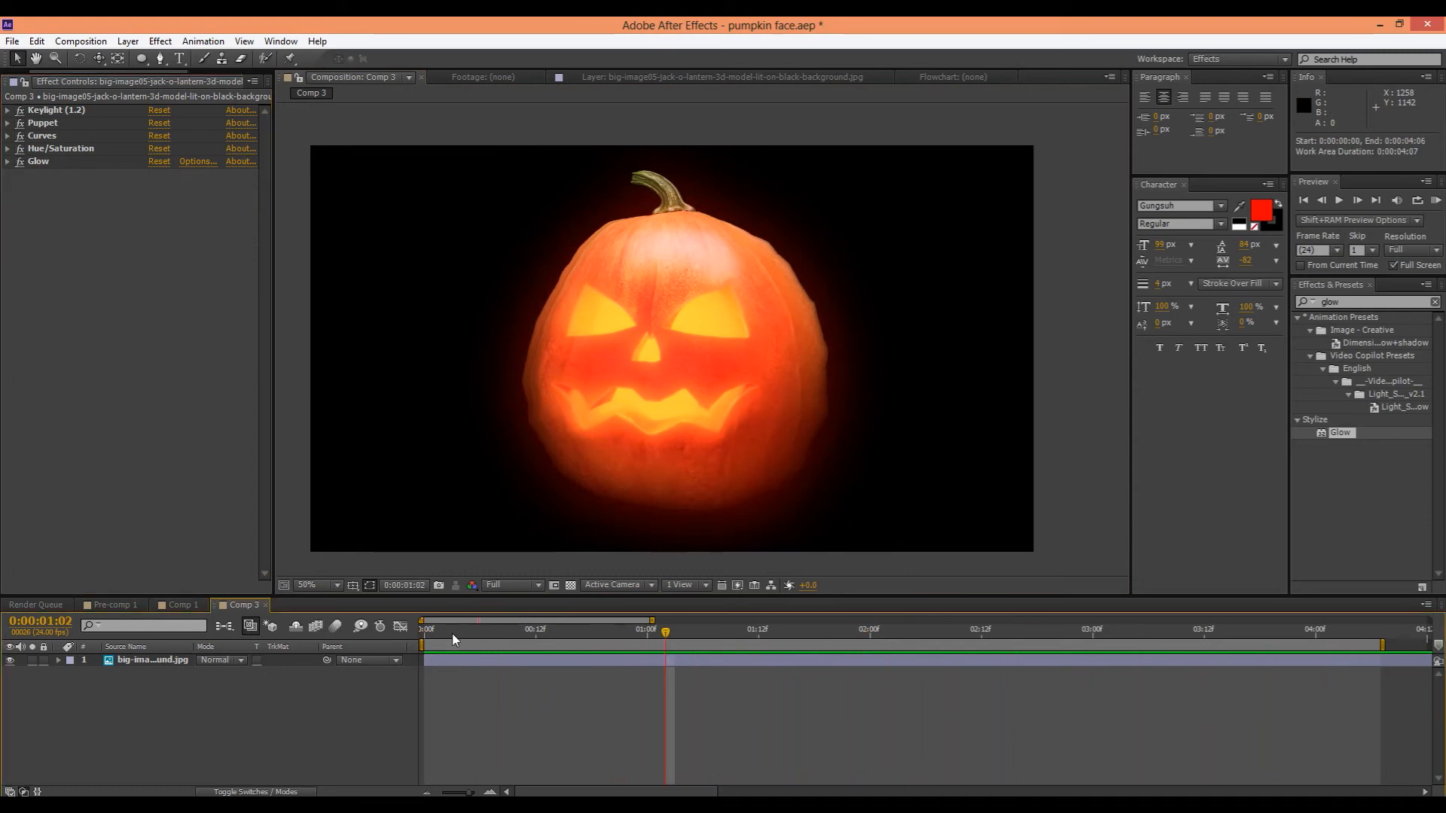
{"action": "key", "text": "Home"}
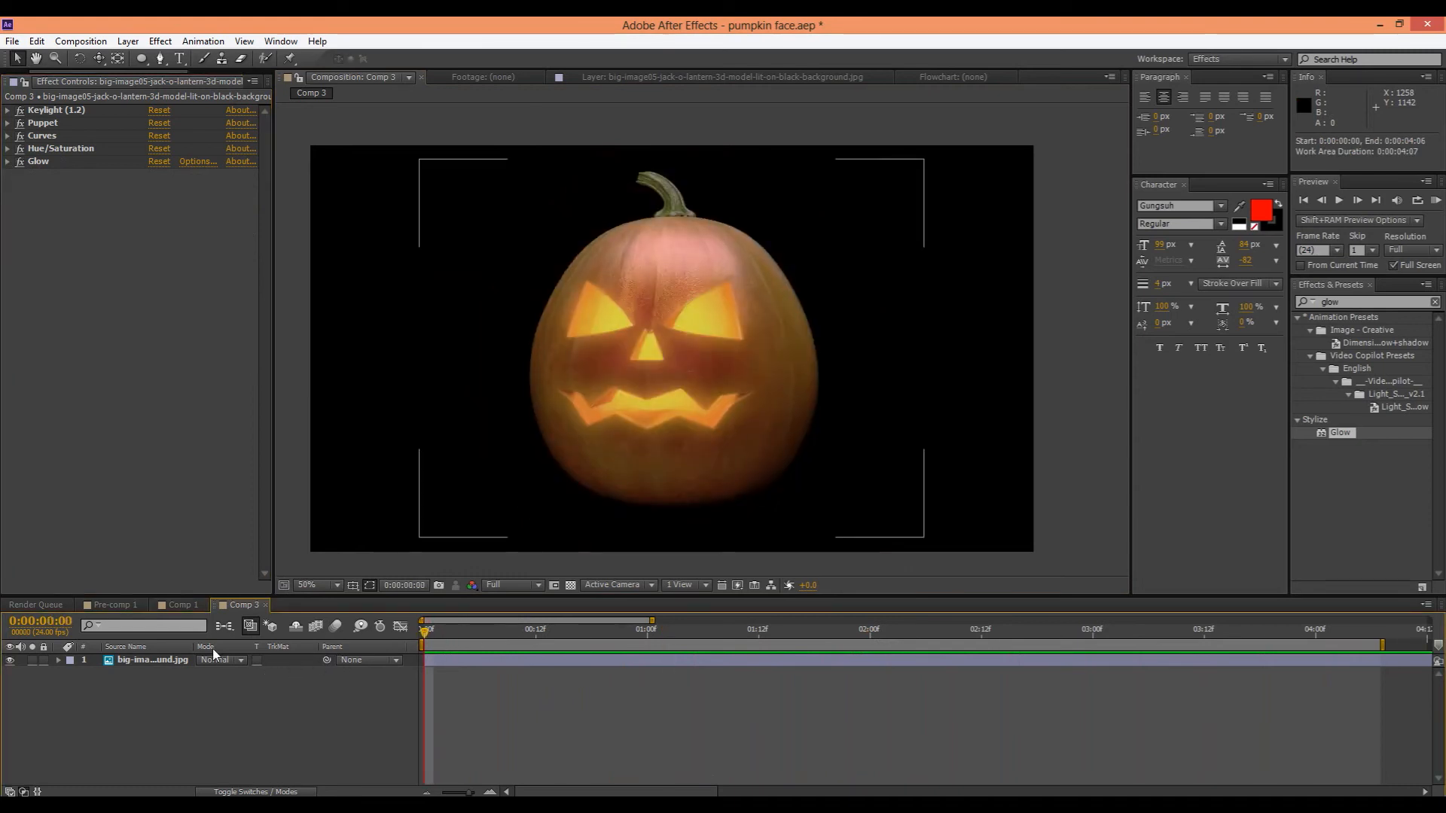
Duplicate the pumpkin image layer twice so the composition holds three copies
{"action": "left_click", "coordinate": [142, 662]}
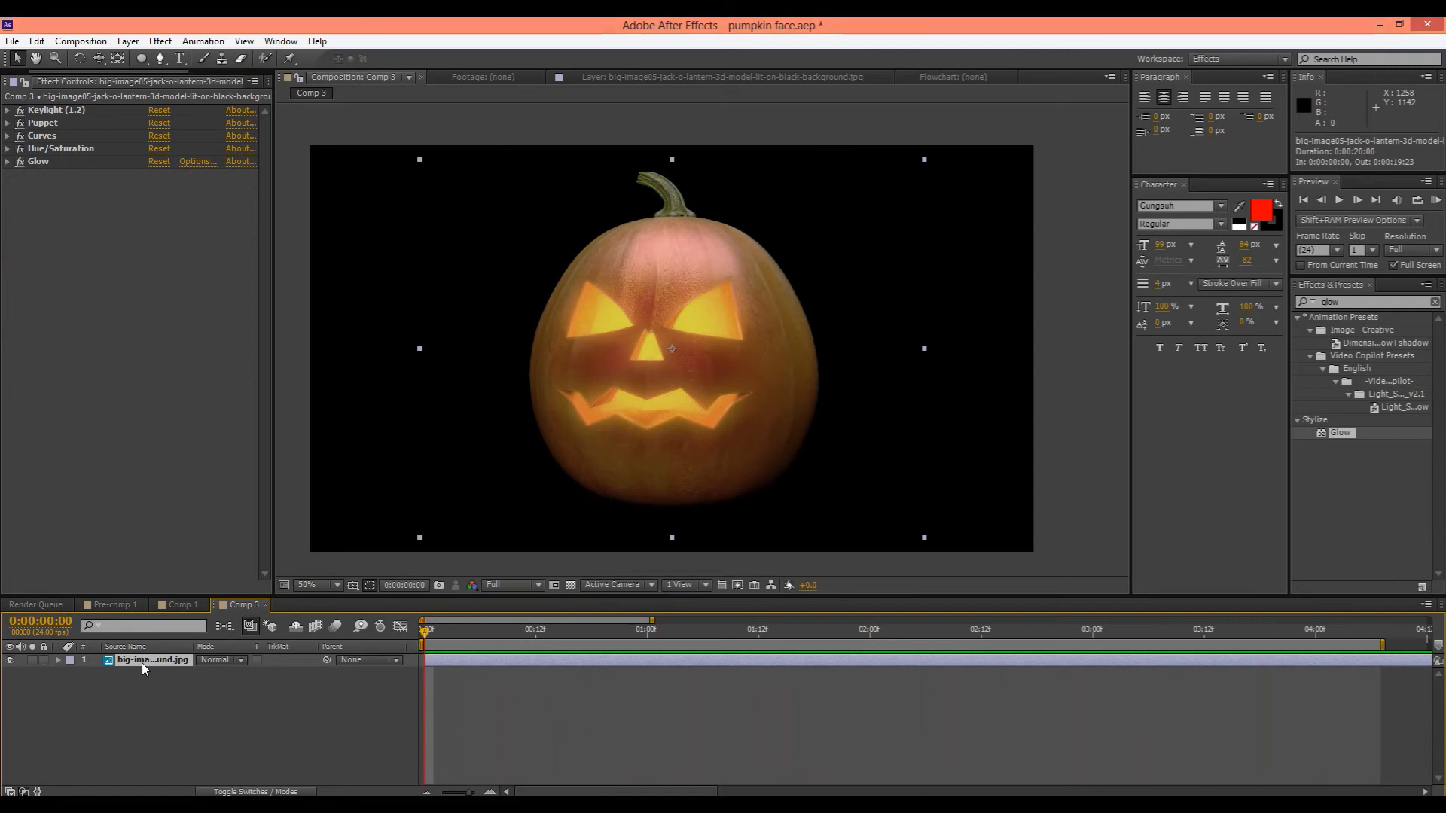
{"action": "key", "text": "ctrl+d"}
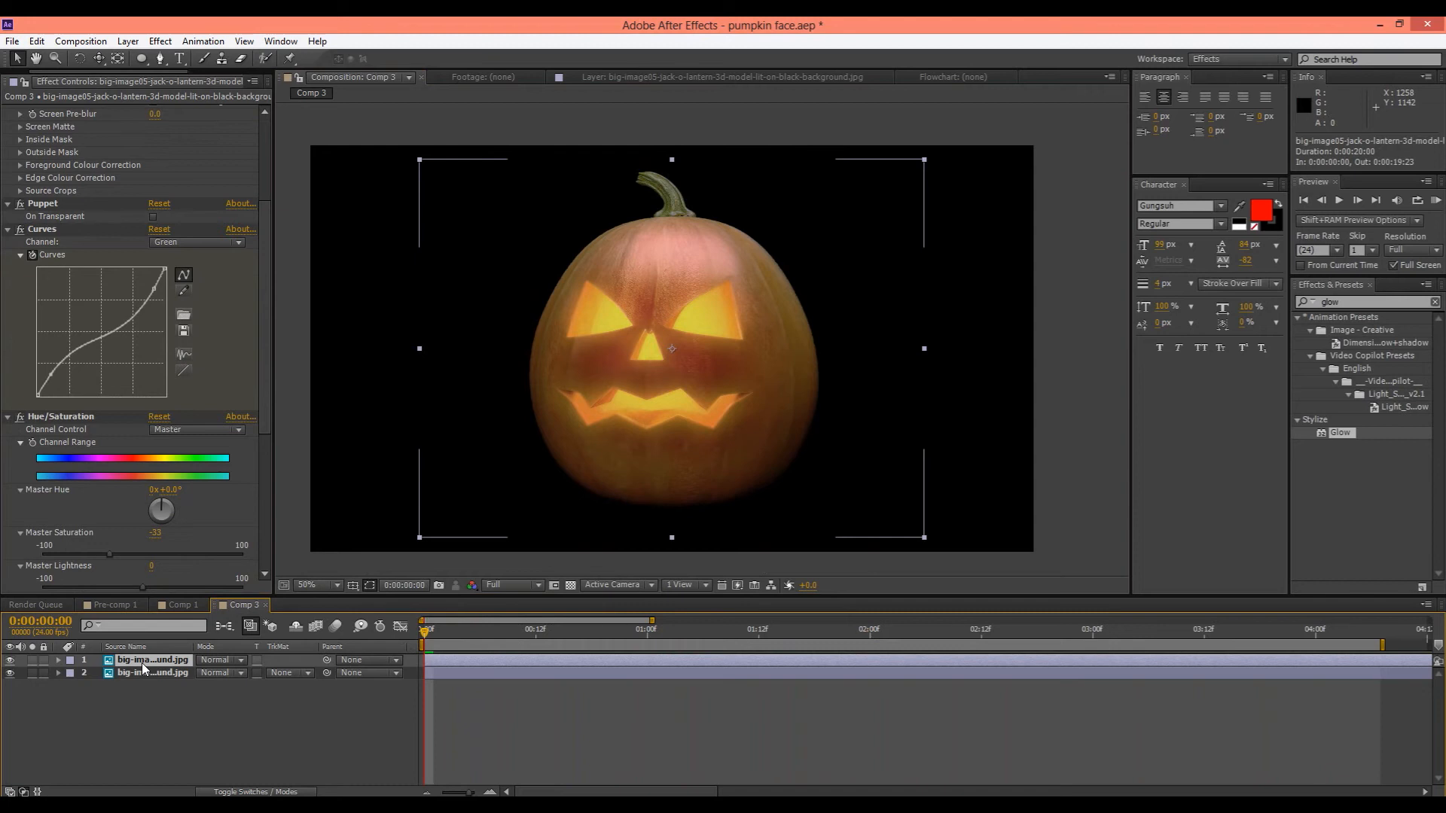
{"action": "key", "text": "ctrl+d"}
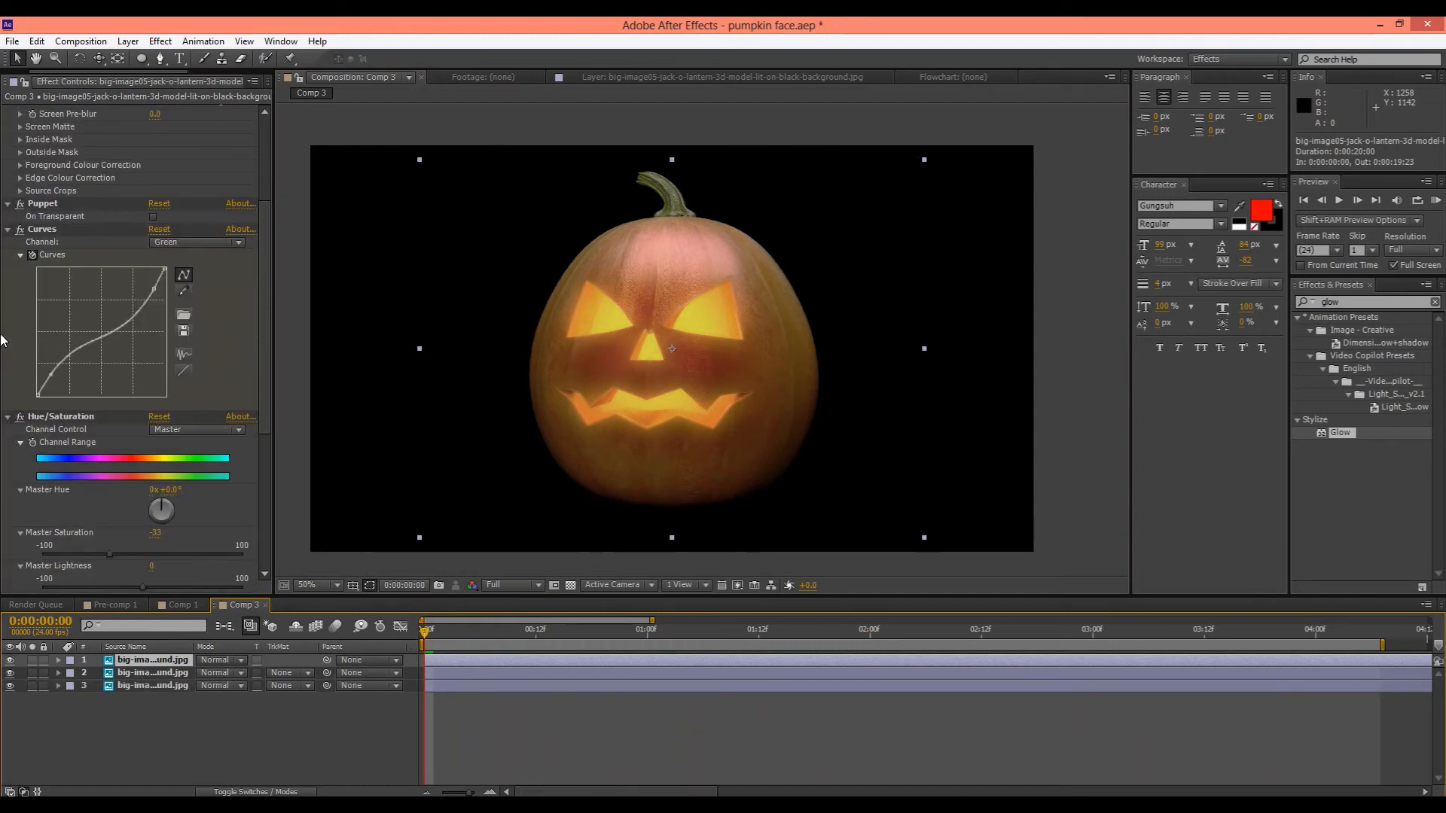
Find Channel Blur in the effects library and apply it to all three pumpkin layers
{"action": "left_click", "coordinate": [169, 672]}
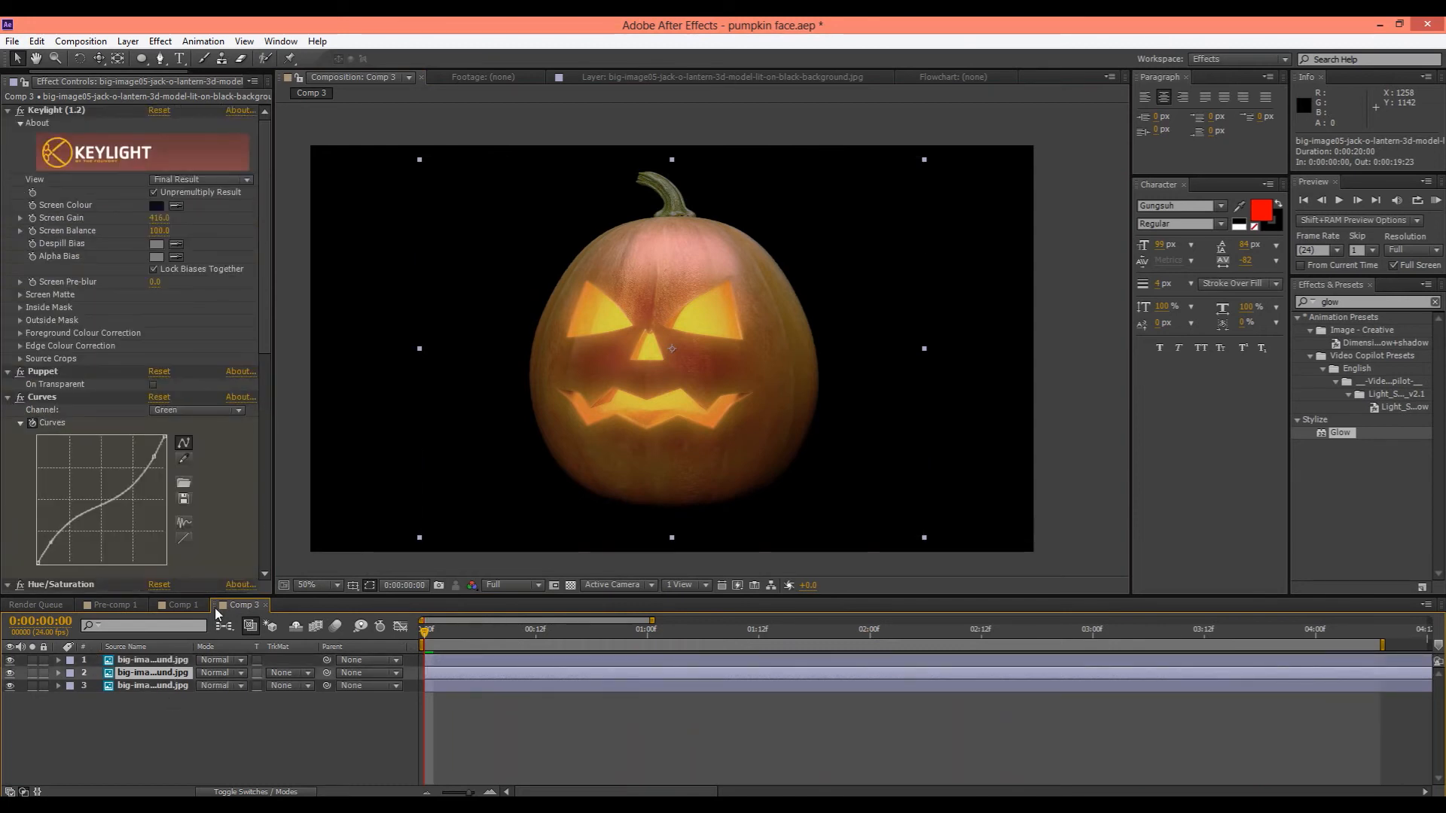
{"action": "left_click", "coordinate": [1352, 302]}
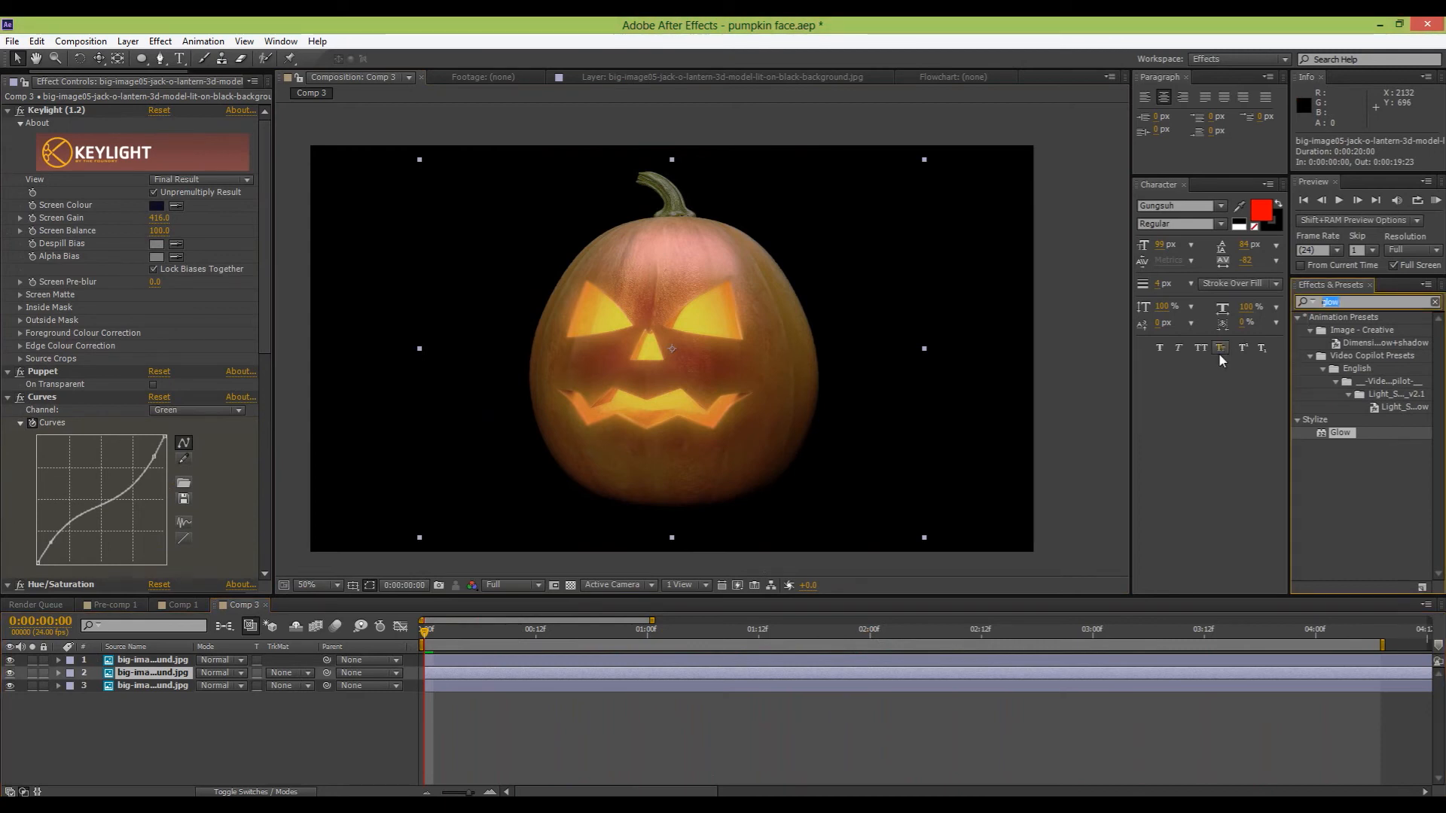
{"action": "type", "text": "chan"}
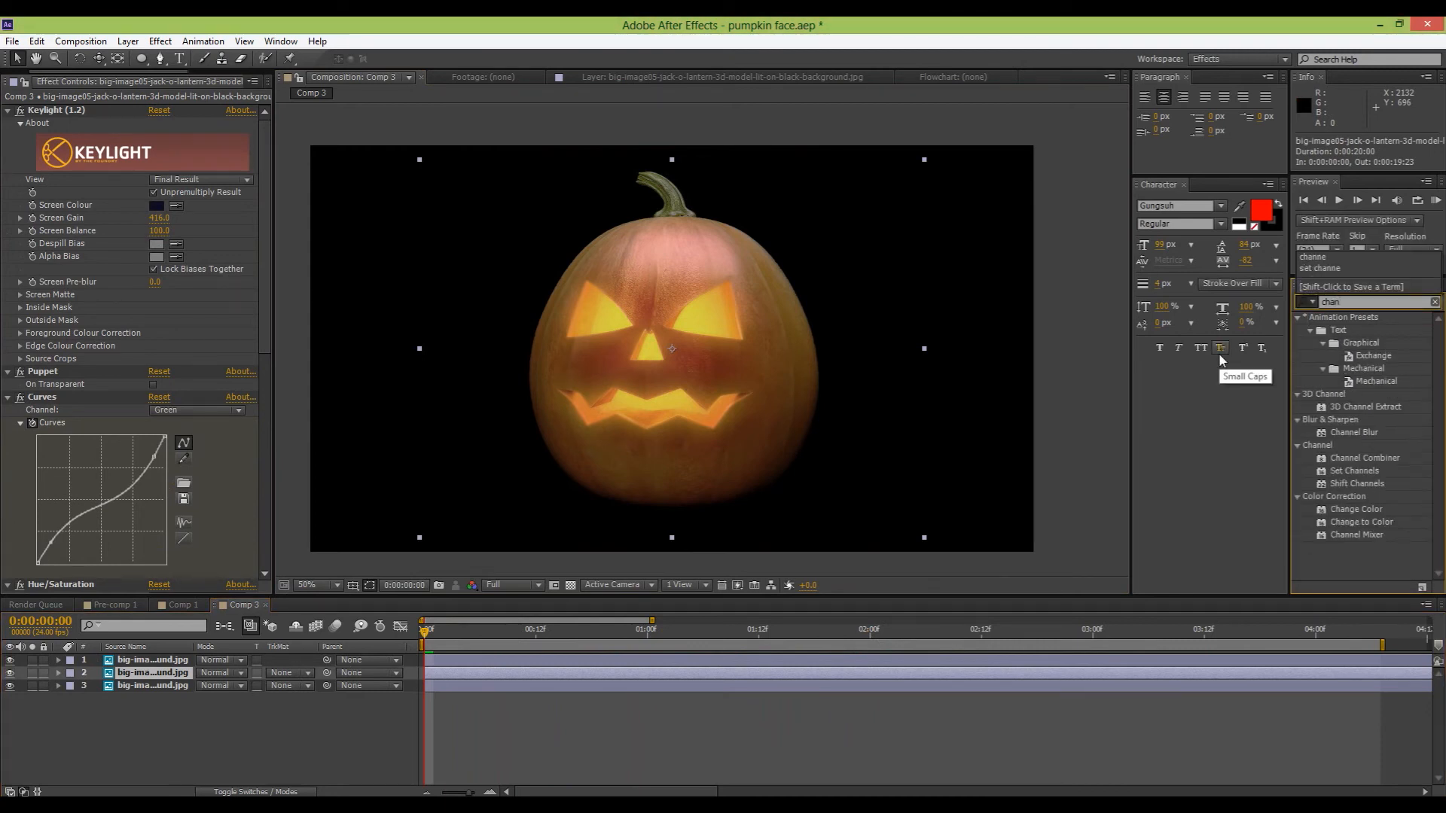
{"action": "type", "text": "n"}
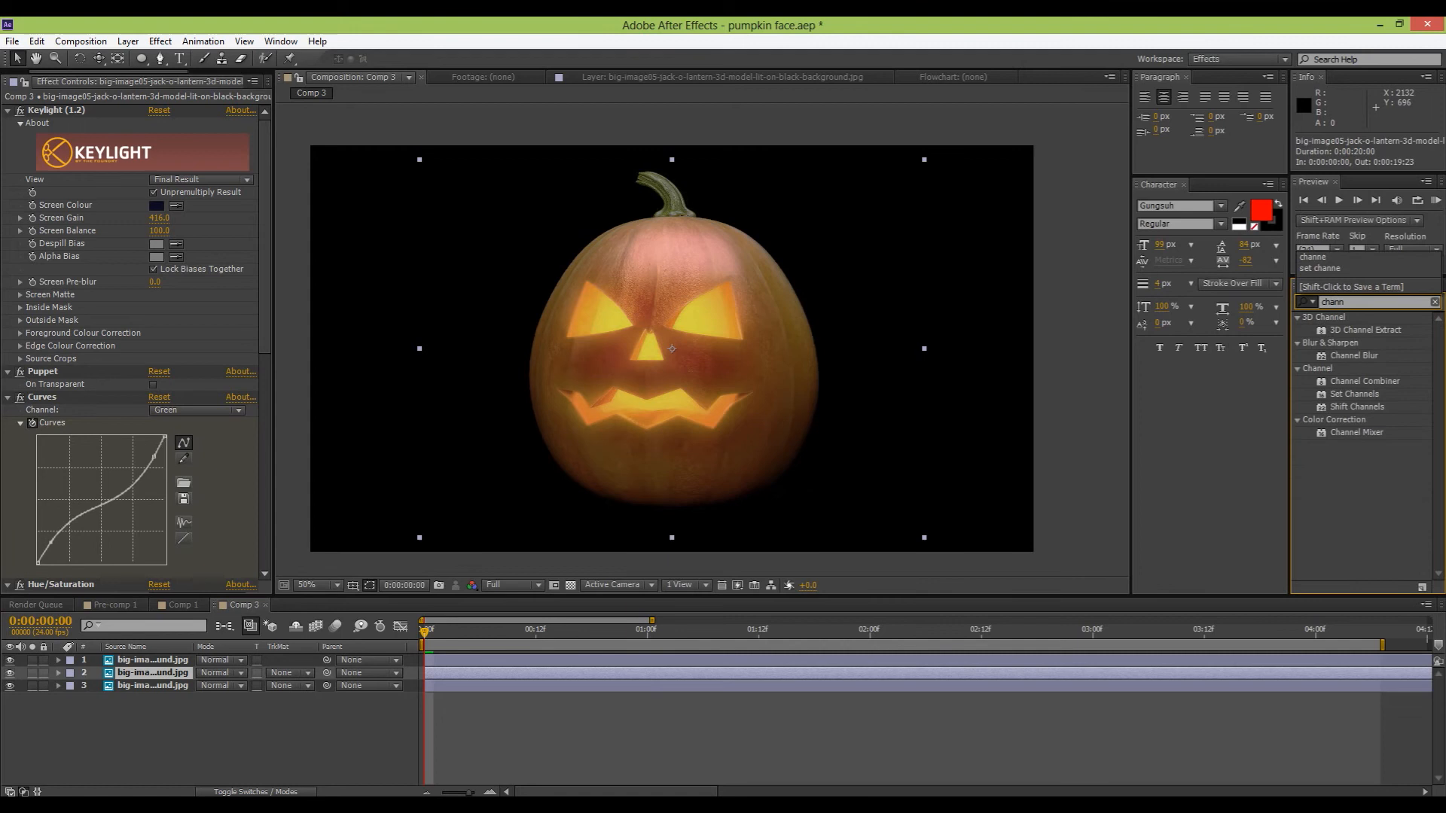
{"action": "left_click_drag", "start_coordinate": [1366, 358], "coordinate": [149, 686]}
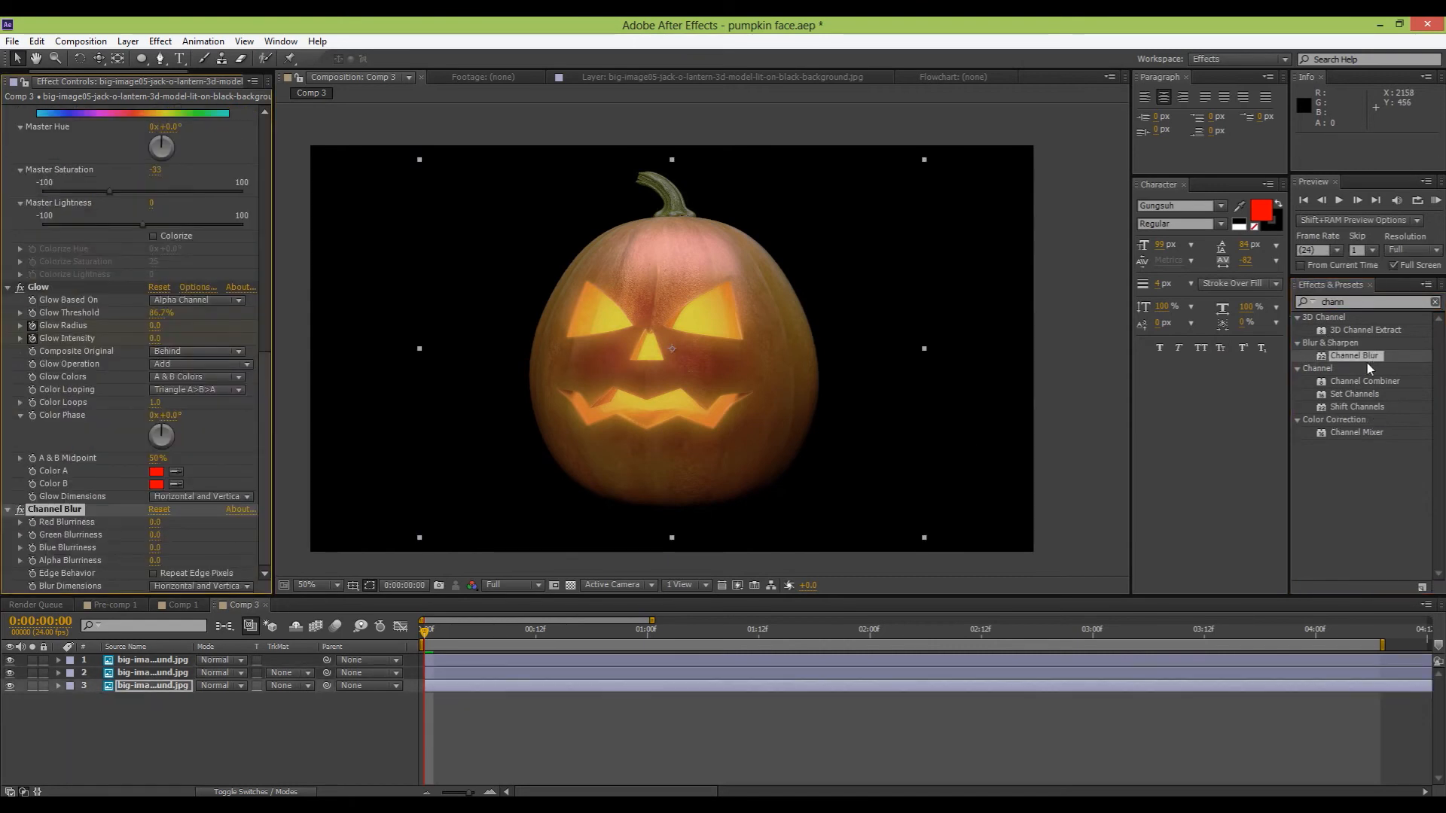
{"action": "left_click", "coordinate": [189, 673]}
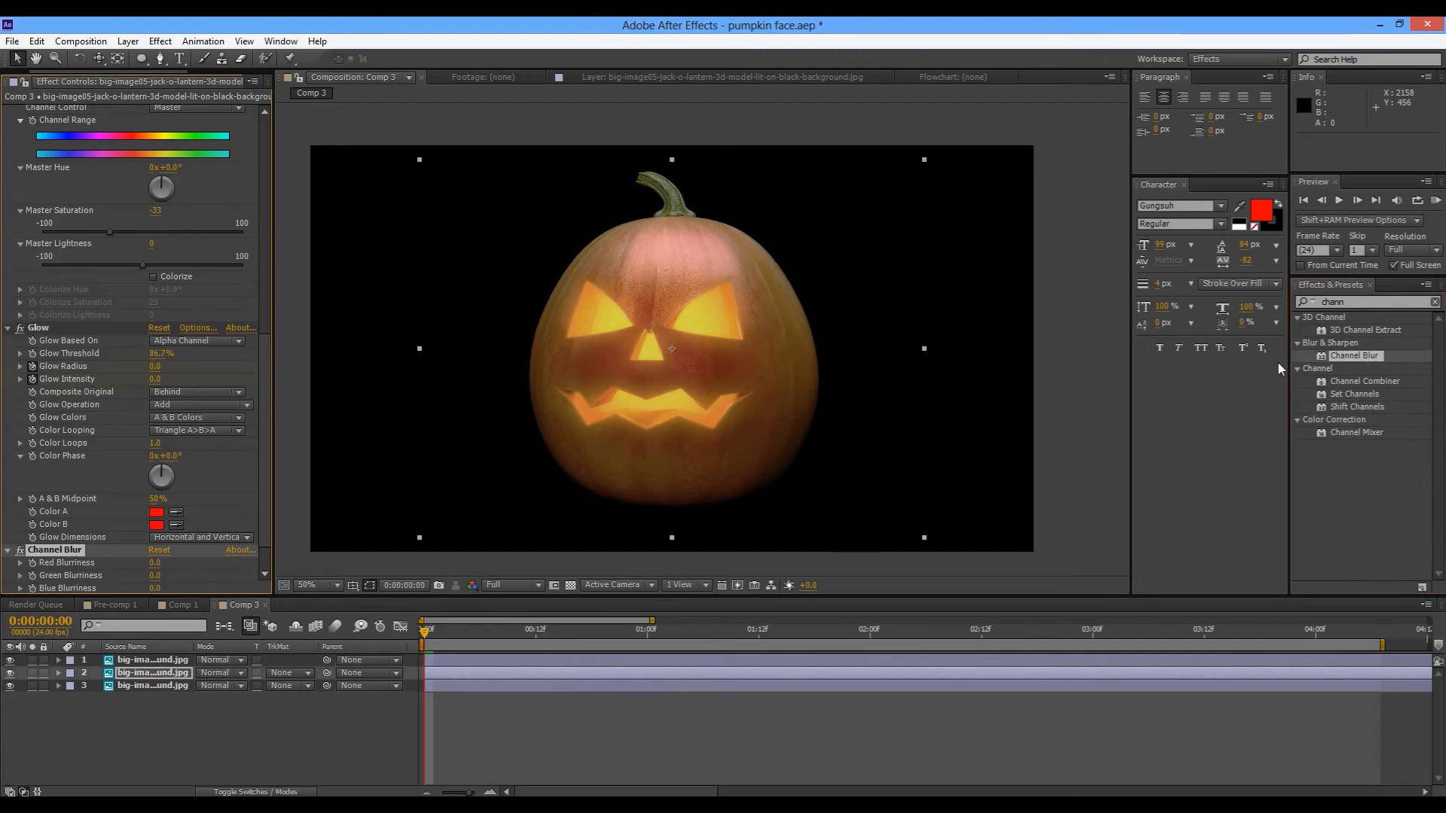
{"action": "left_click", "coordinate": [155, 660]}
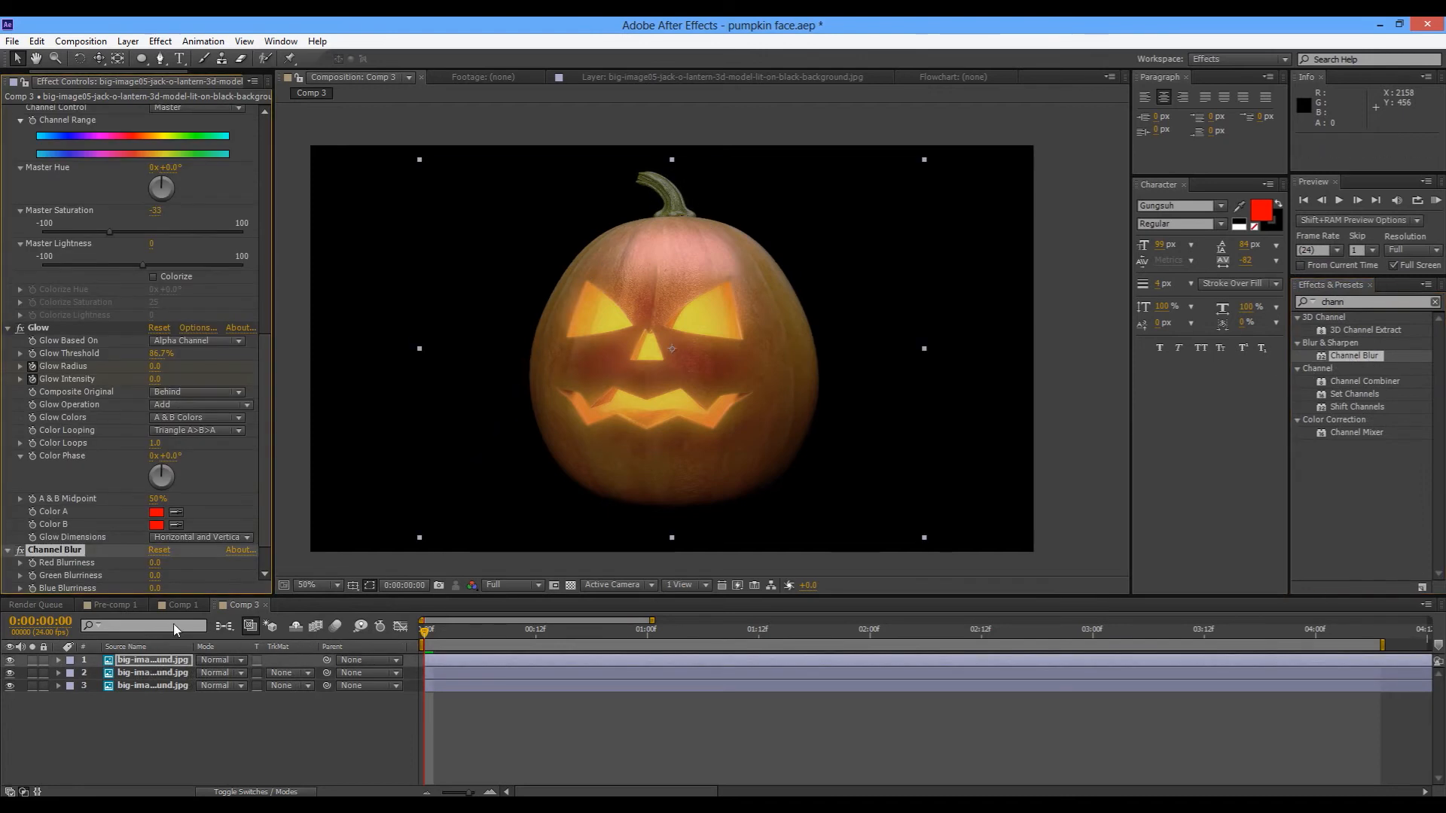
Collapse Keylight, Puppet, Curves, Hue/Saturation and Glow on the top pumpkin layer, leaving only Channel Blur expanded
{"action": "scroll", "coordinate": [215, 474], "scroll_direction": "down", "scroll_amount": 2}
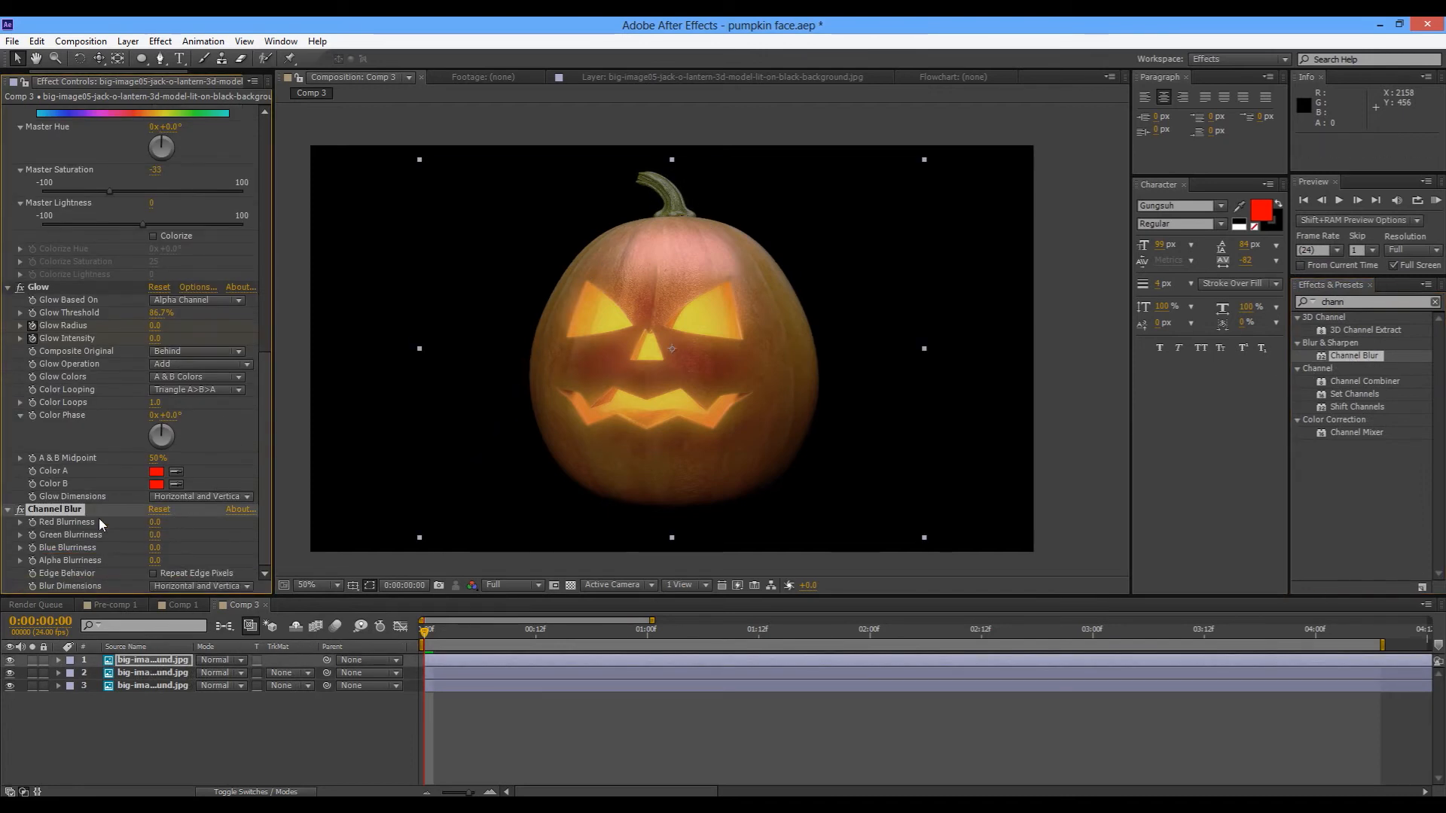
{"action": "left_click", "coordinate": [8, 289]}
{"action": "left_click", "coordinate": [6, 269]}
{"action": "left_click", "coordinate": [8, 263]}
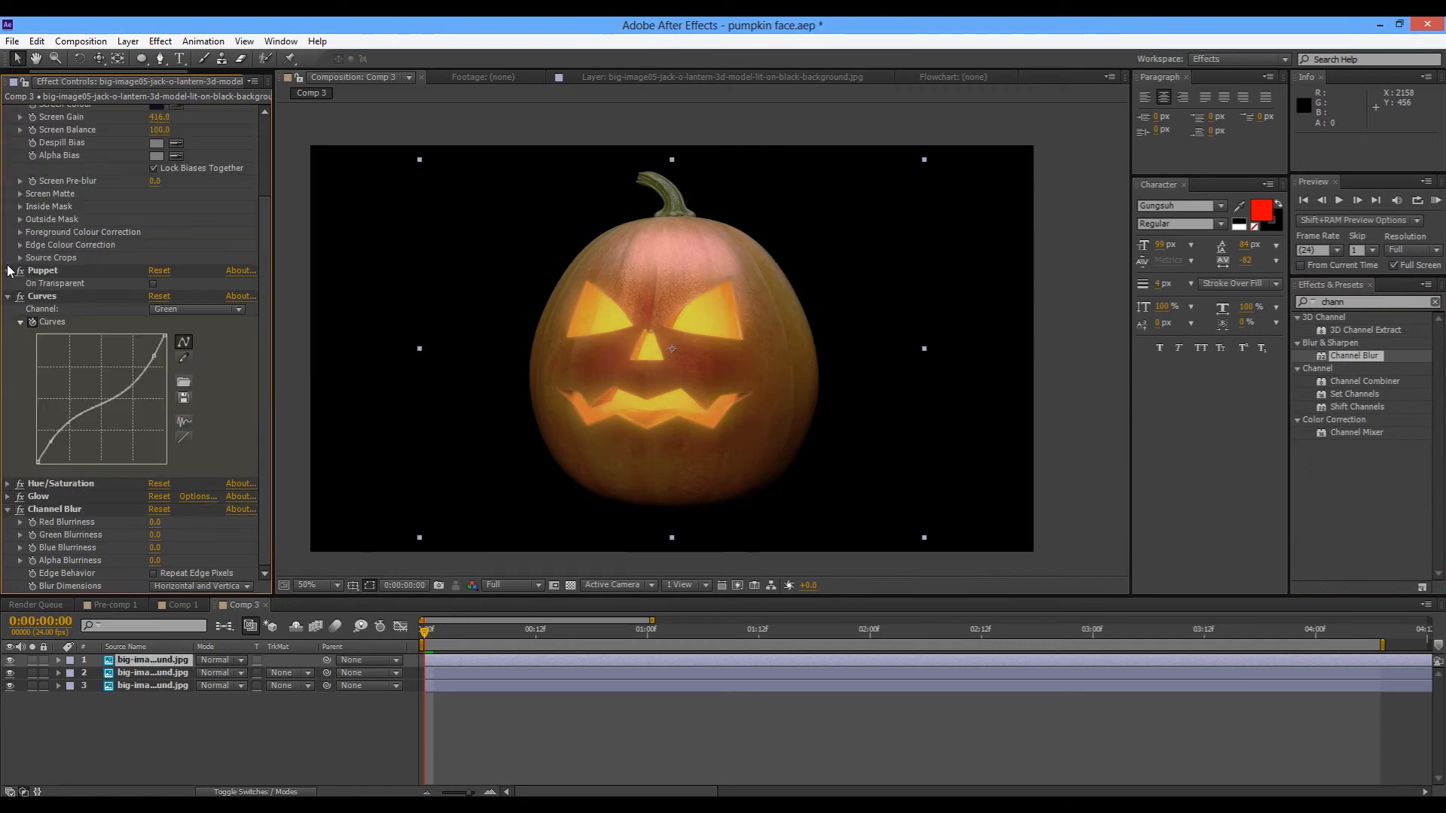
{"action": "left_click", "coordinate": [8, 296]}
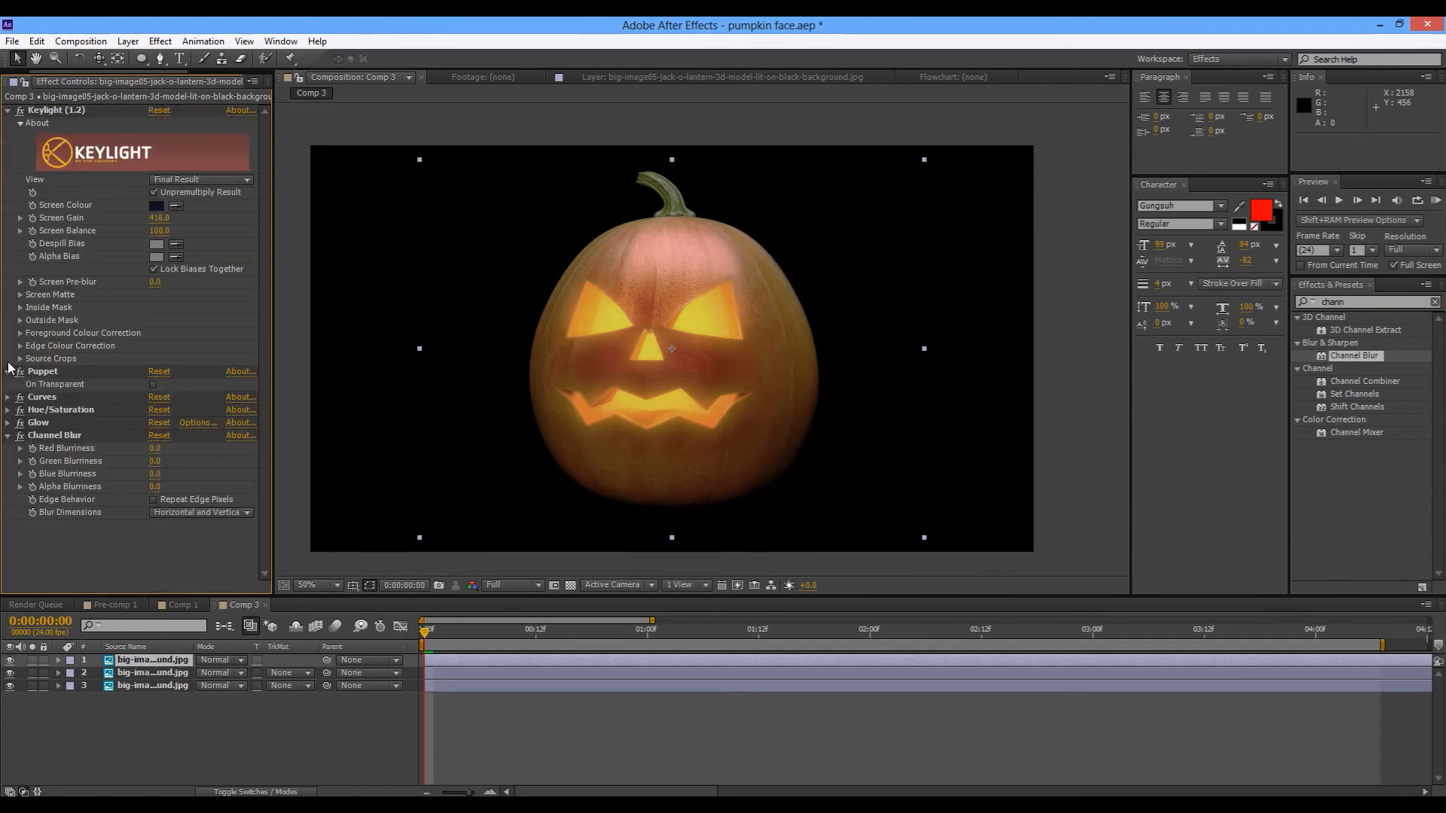
{"action": "left_click", "coordinate": [8, 372]}
{"action": "left_click", "coordinate": [7, 110]}
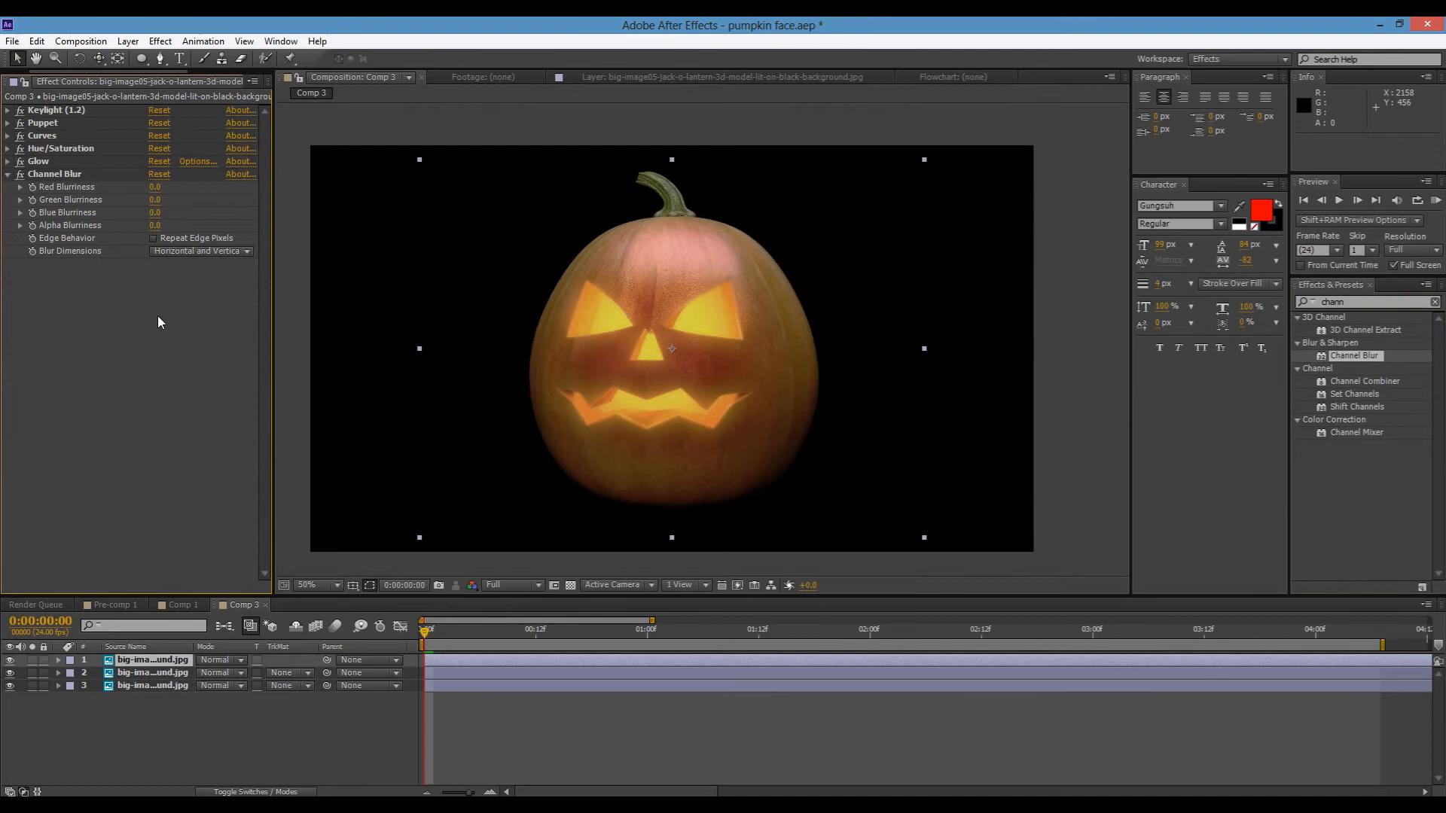
Set the Channel Blur's Red Blurriness to 3000 on the top pumpkin layer
{"action": "left_click", "coordinate": [155, 187]}
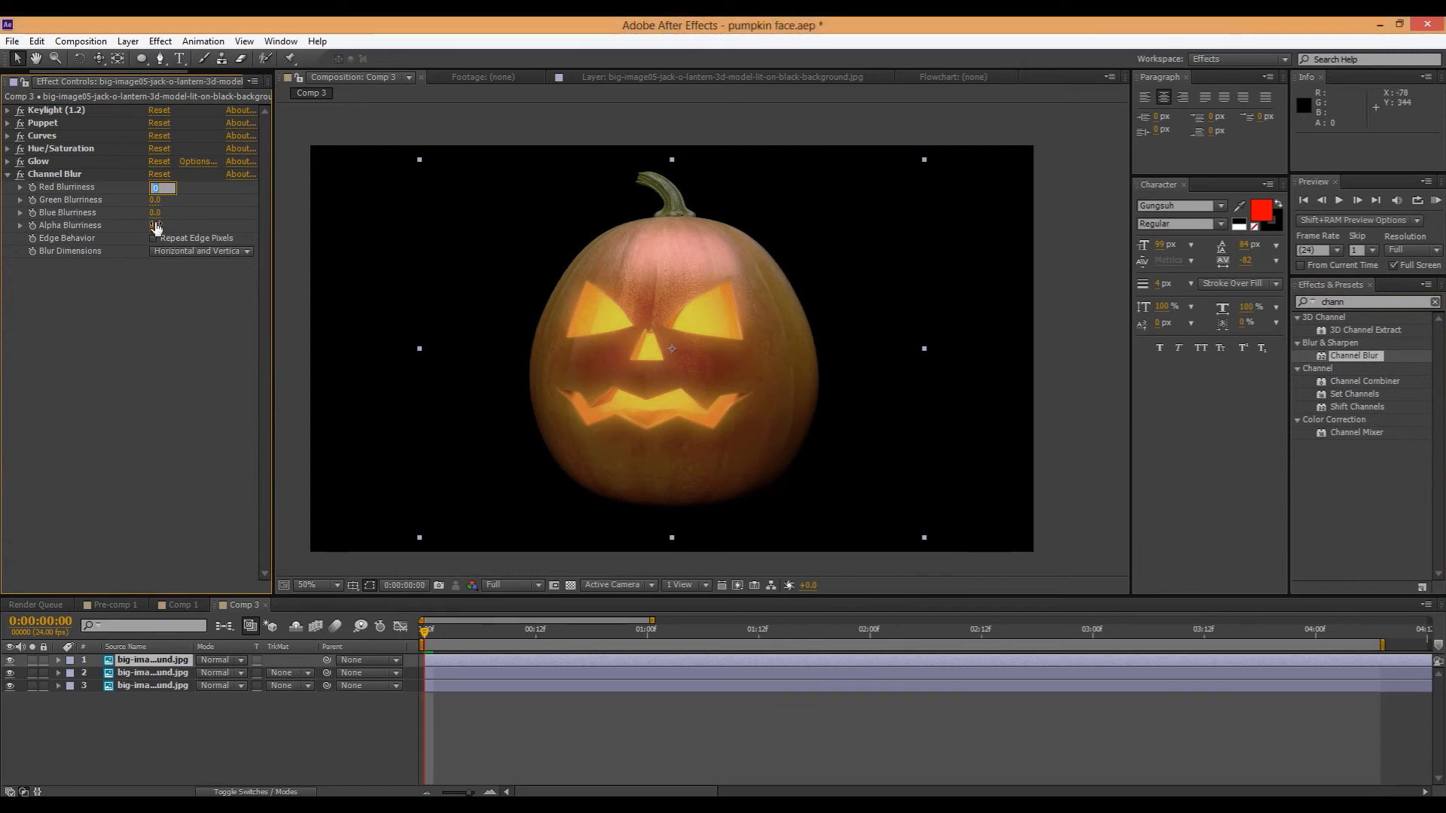
{"action": "left_click_drag", "start_coordinate": [156, 226], "coordinate": [249, 218]}
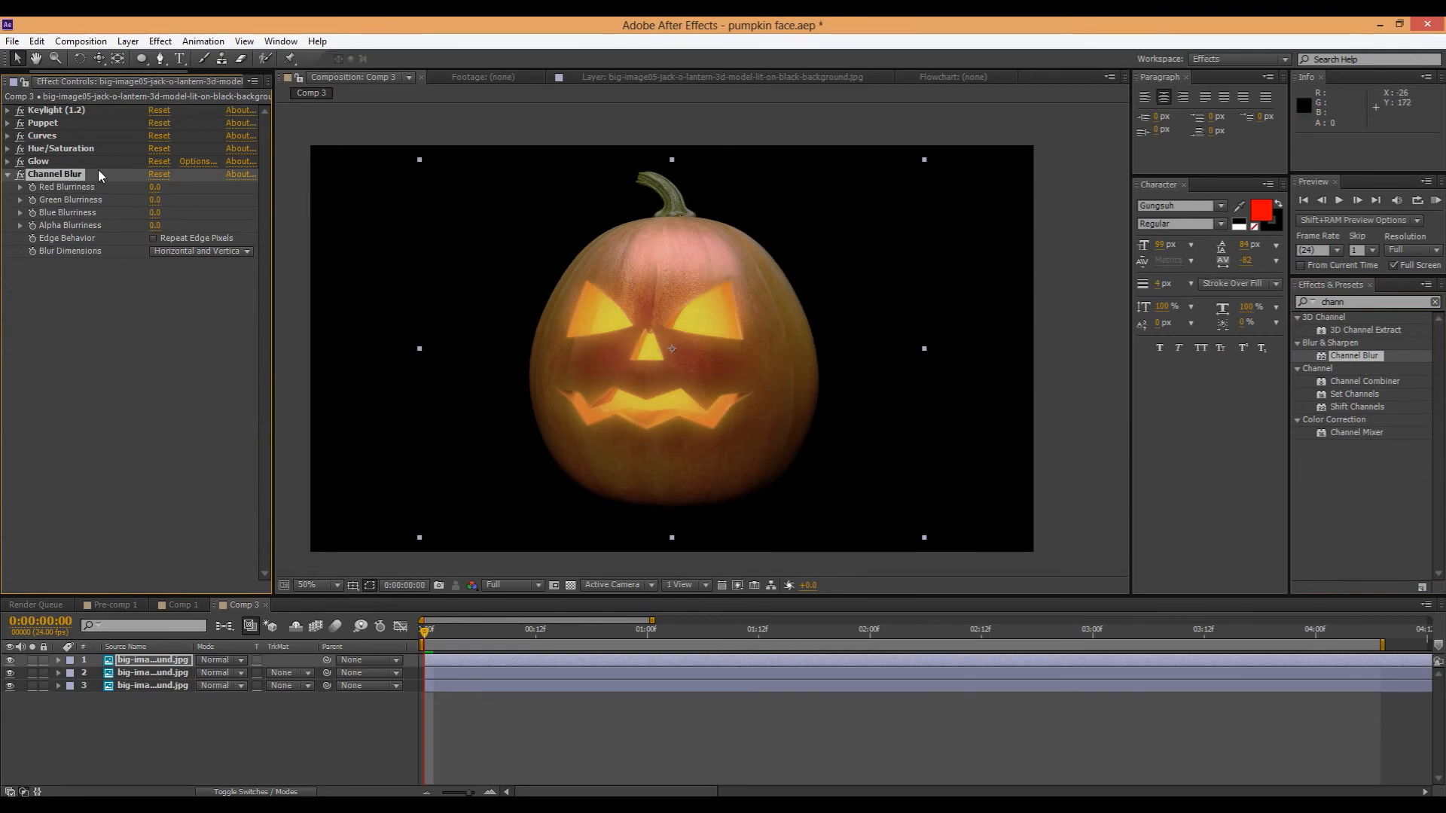
{"action": "left_click", "coordinate": [156, 188]}
{"action": "type", "text": "3000"}
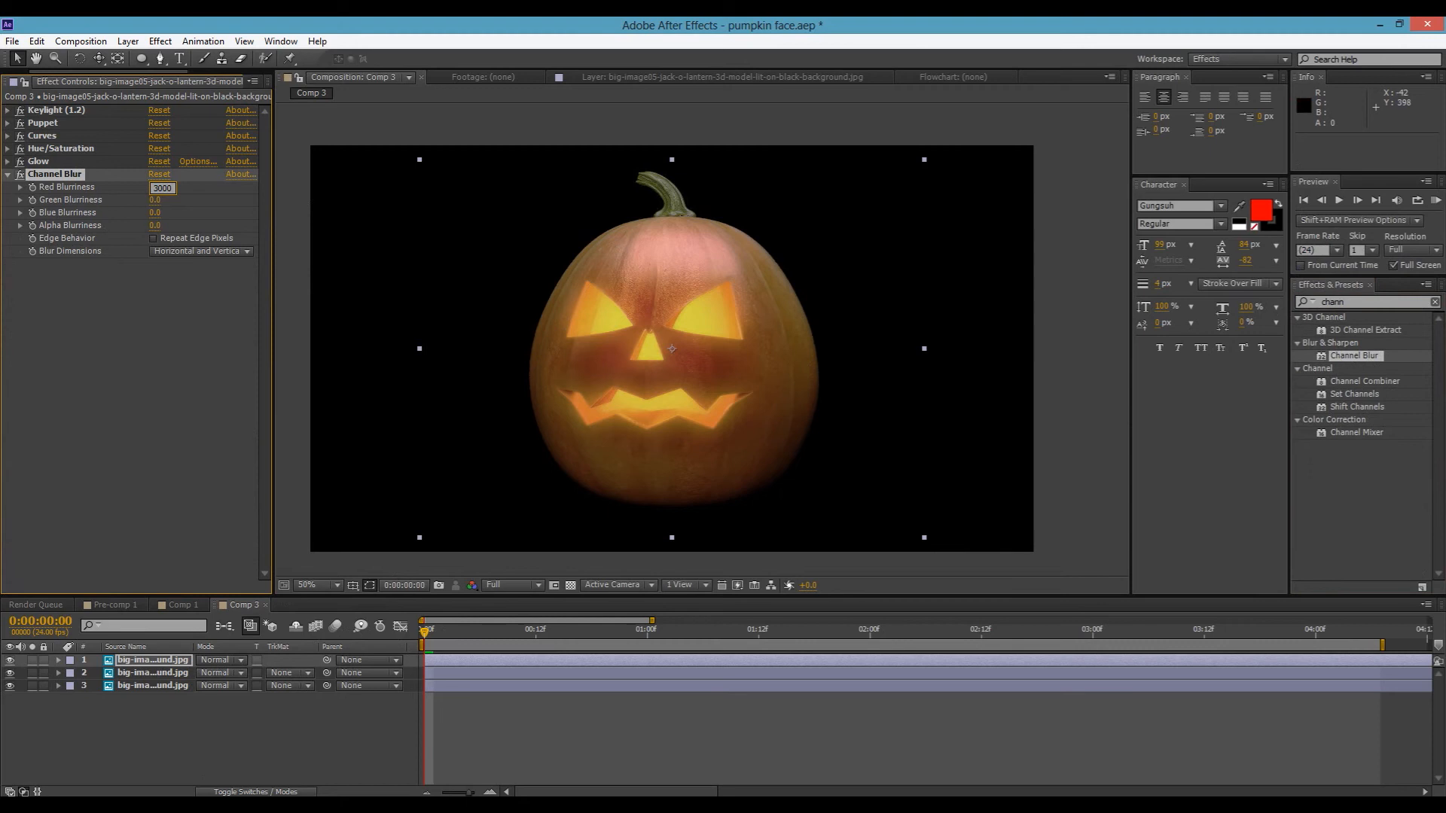
{"action": "key", "text": "Return"}
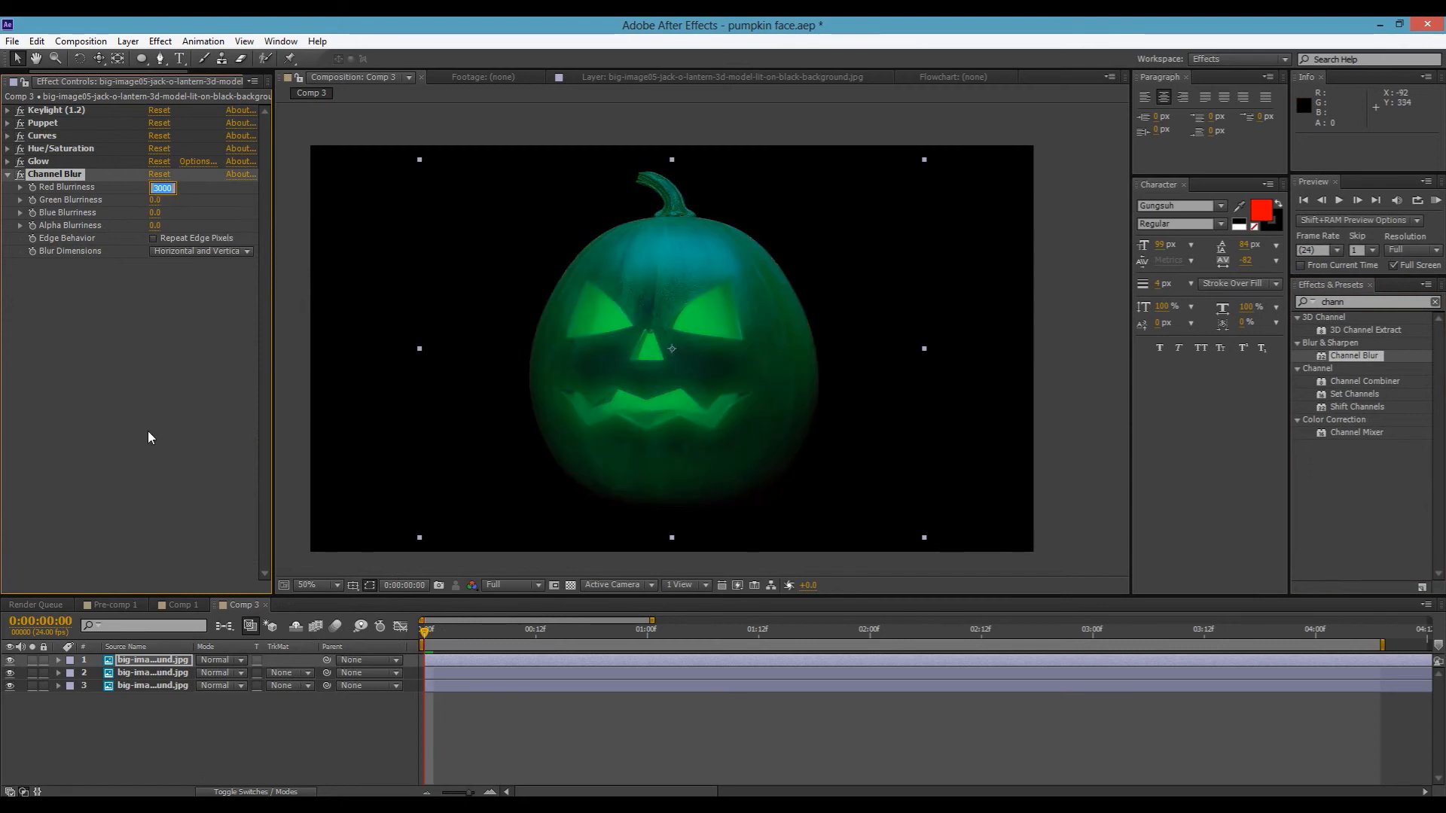
Edit the Channel Blur's Green Blurriness on the middle pumpkin layer
{"action": "left_click", "coordinate": [160, 673]}
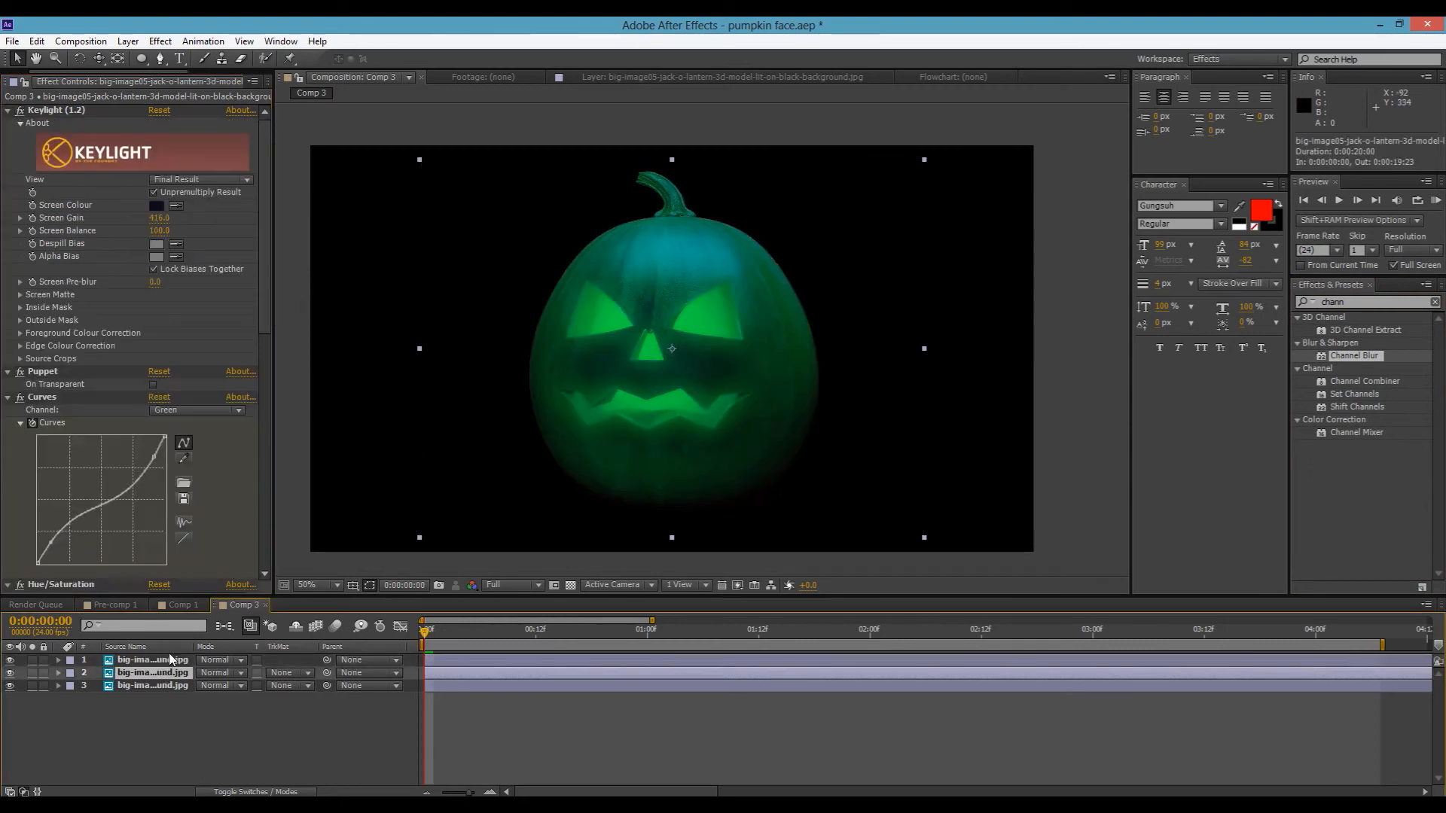
{"action": "left_click_drag", "start_coordinate": [1355, 356], "coordinate": [247, 553]}
{"action": "left_click", "coordinate": [155, 536]}
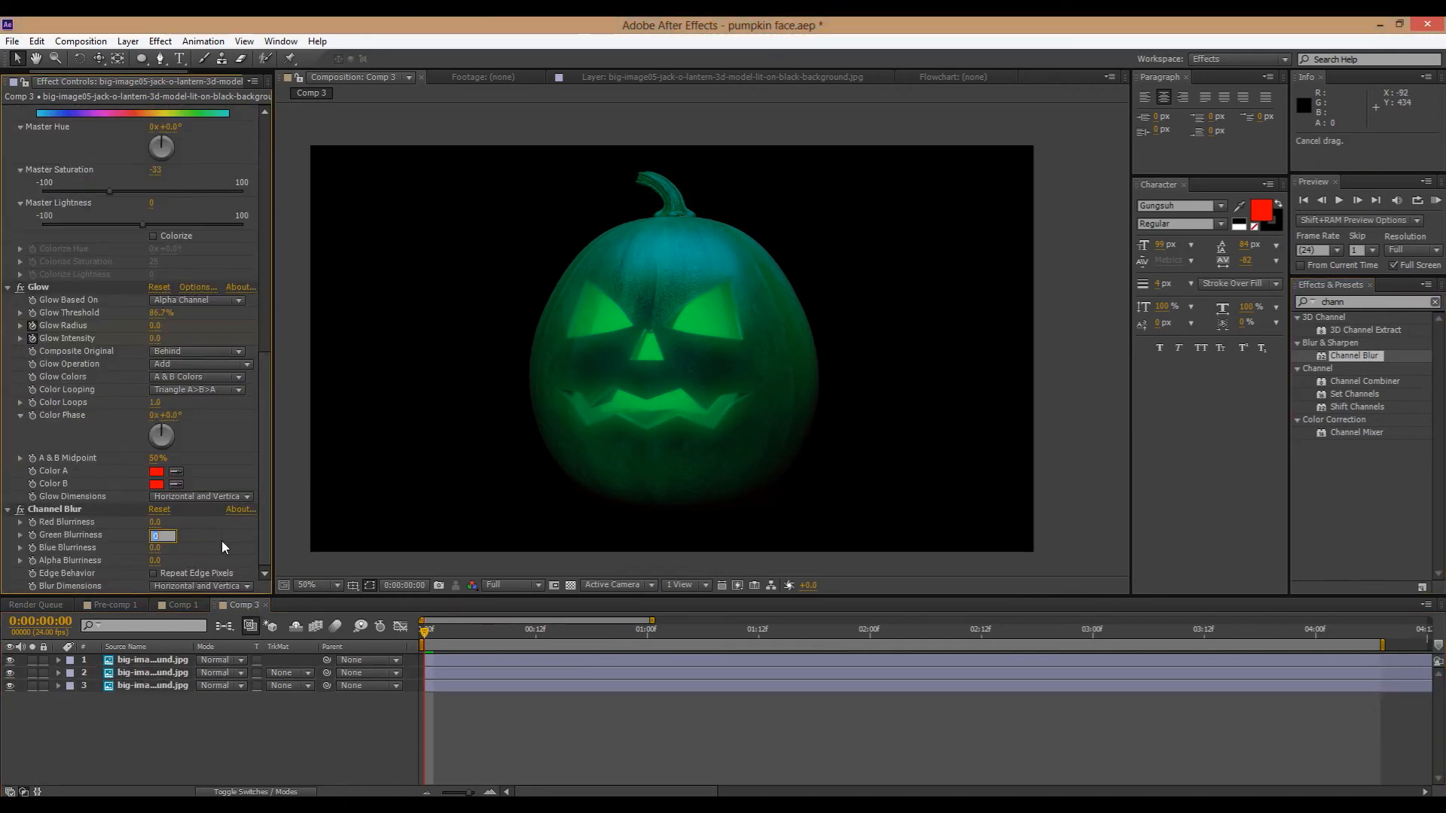
{"action": "key", "text": "Return"}
Set the Channel Blur's Blue Blurriness to 3000 on the bottom pumpkin layer, and deselect the layer
{"action": "left_click", "coordinate": [181, 686]}
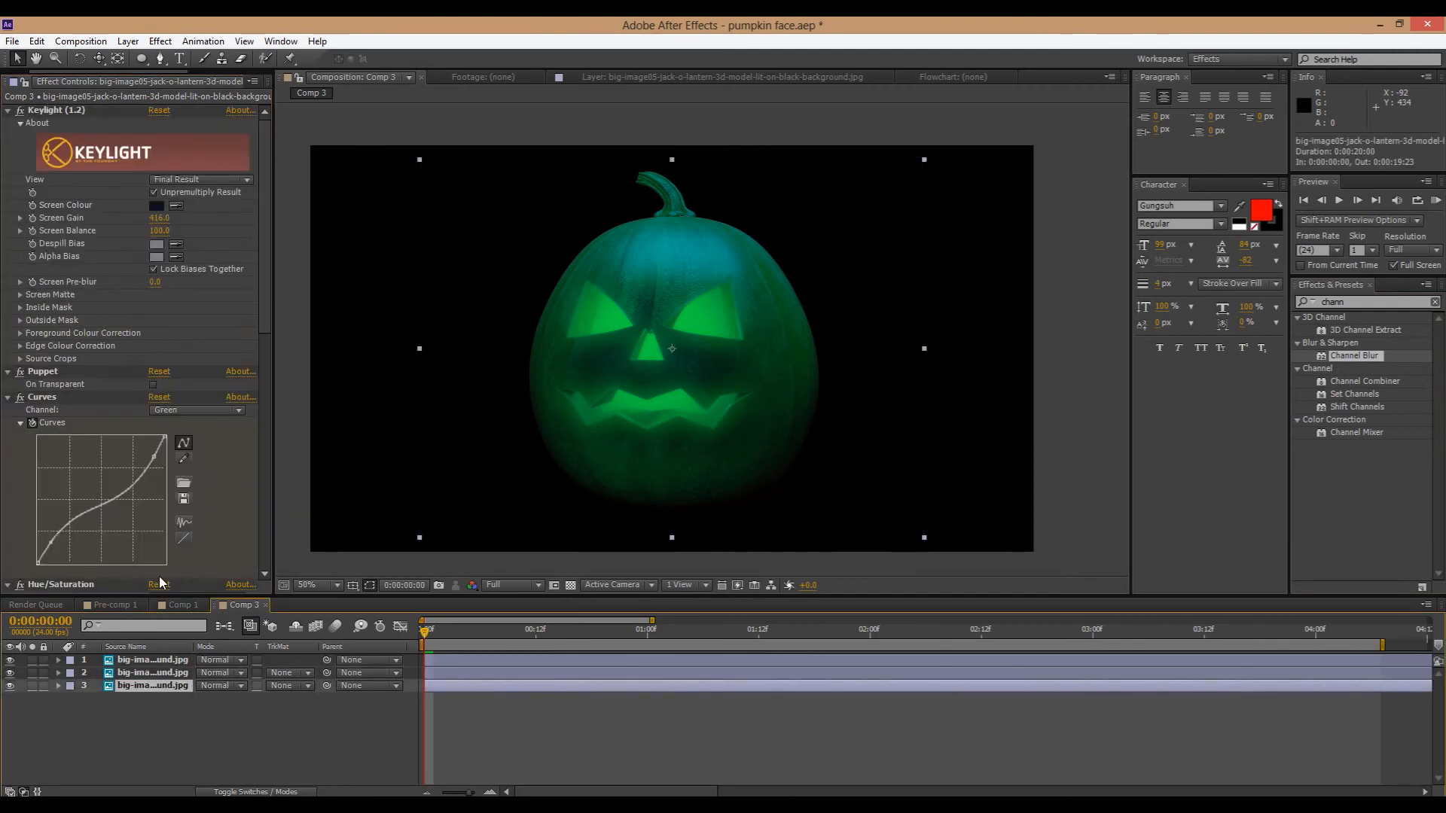
{"action": "scroll", "coordinate": [178, 458], "scroll_direction": "down", "scroll_amount": 10}
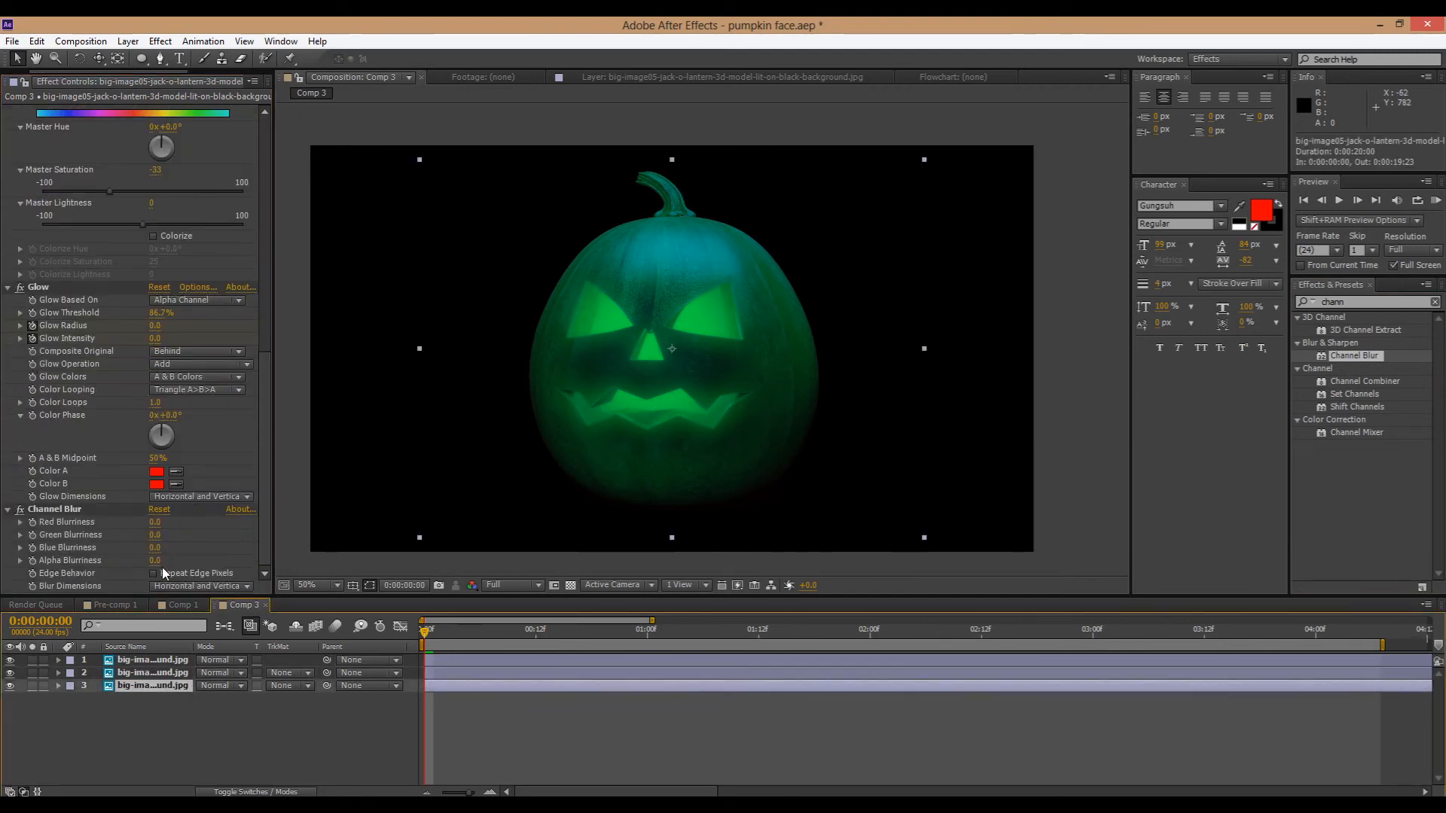
{"action": "left_click", "coordinate": [154, 548]}
{"action": "type", "text": "3000"}
{"action": "key", "text": "Return"}
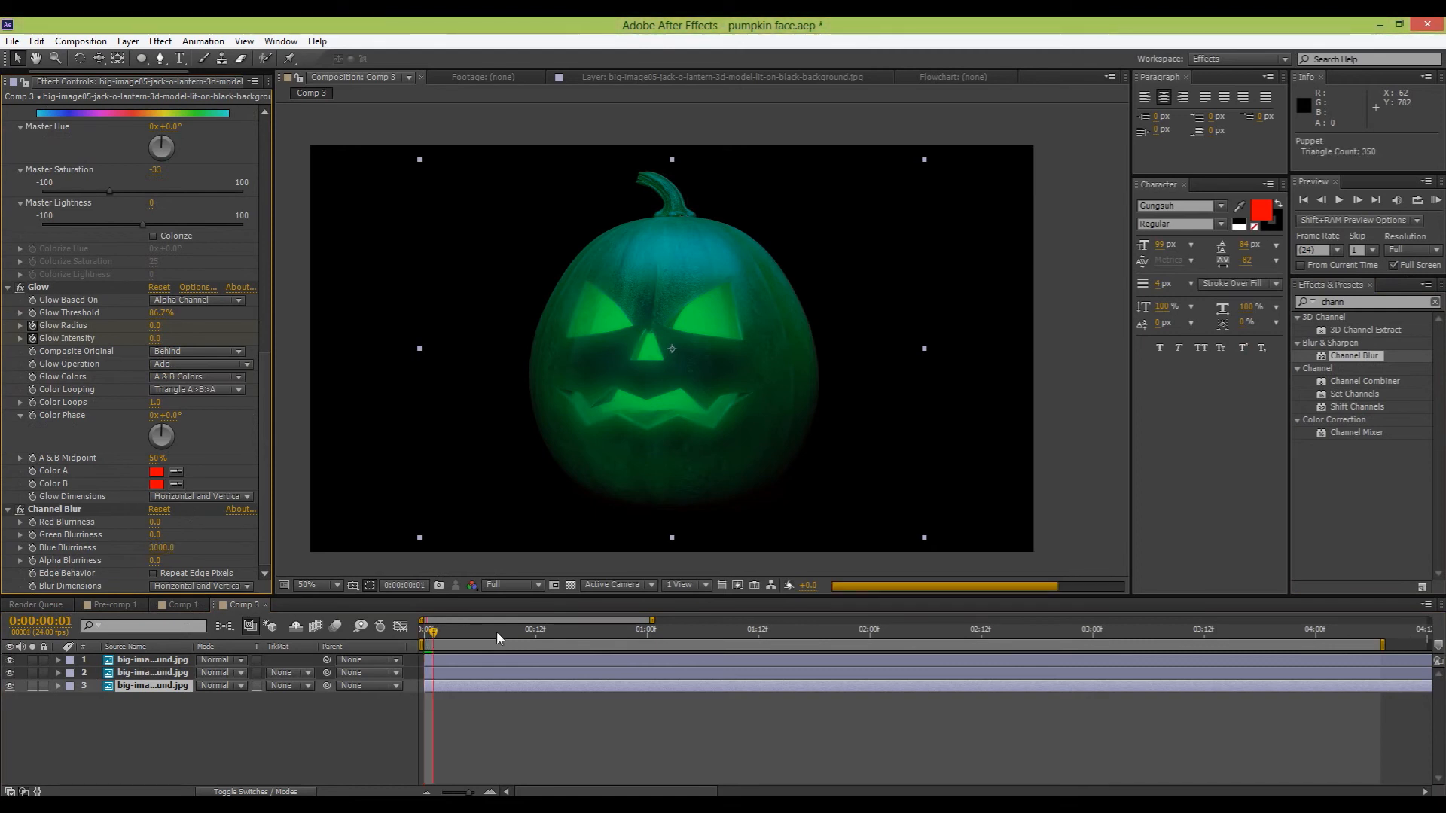
{"action": "left_click", "coordinate": [291, 485]}
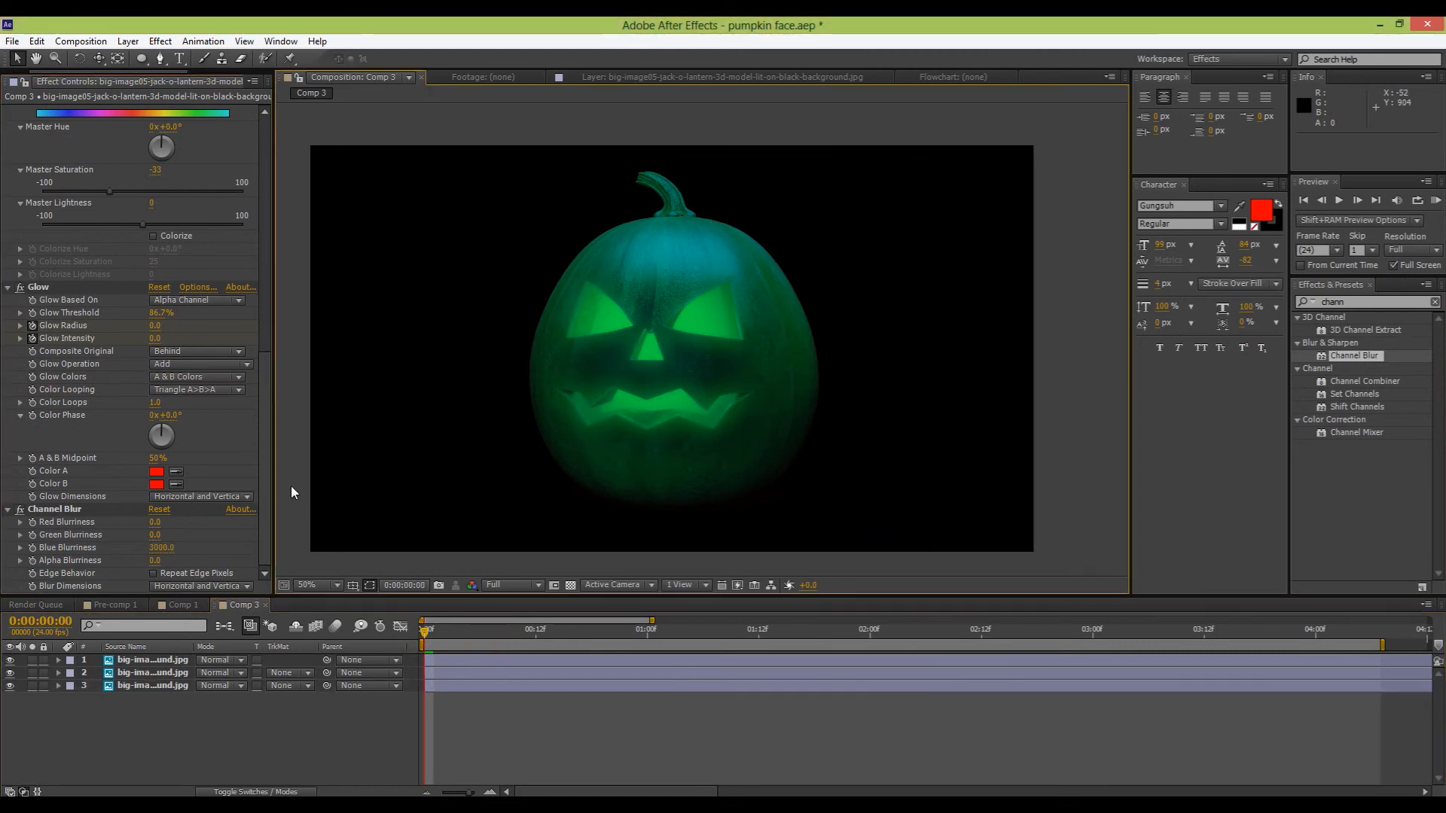
Set the blending mode of the top and middle pumpkin layers to Add, and scrub the opening frames
{"action": "left_click", "coordinate": [226, 661]}
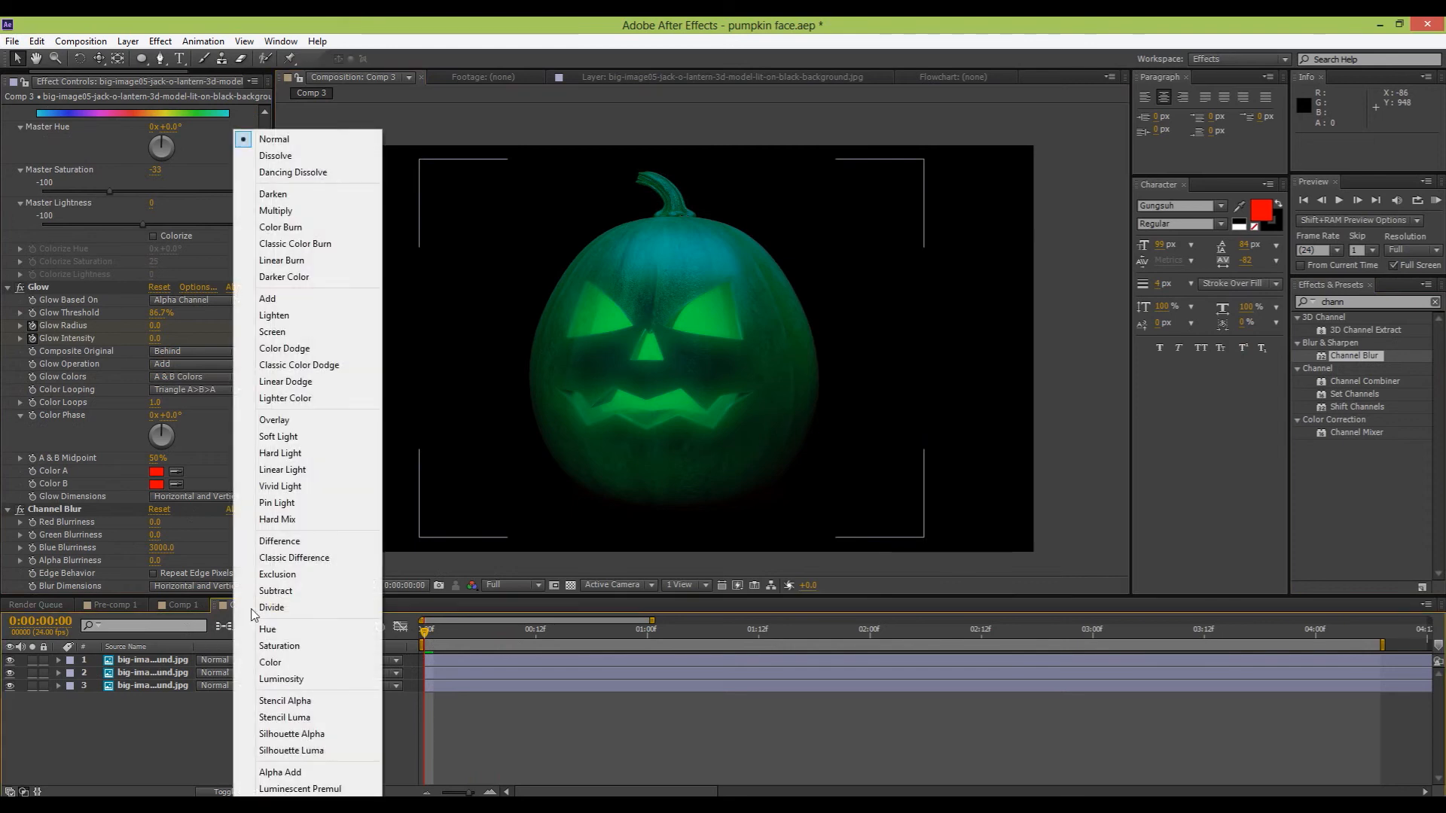
{"action": "left_click", "coordinate": [278, 304]}
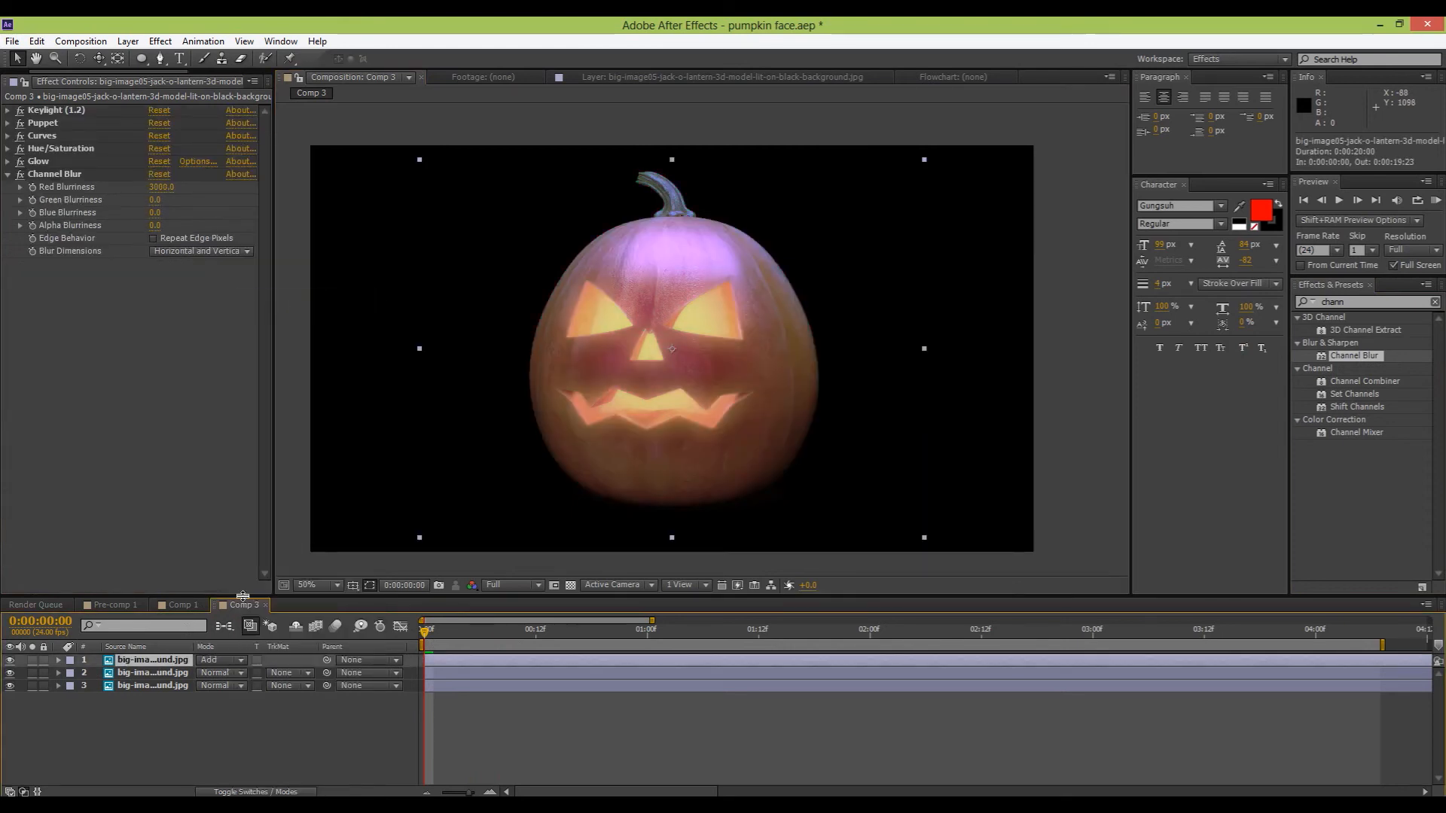
{"action": "left_click", "coordinate": [237, 671]}
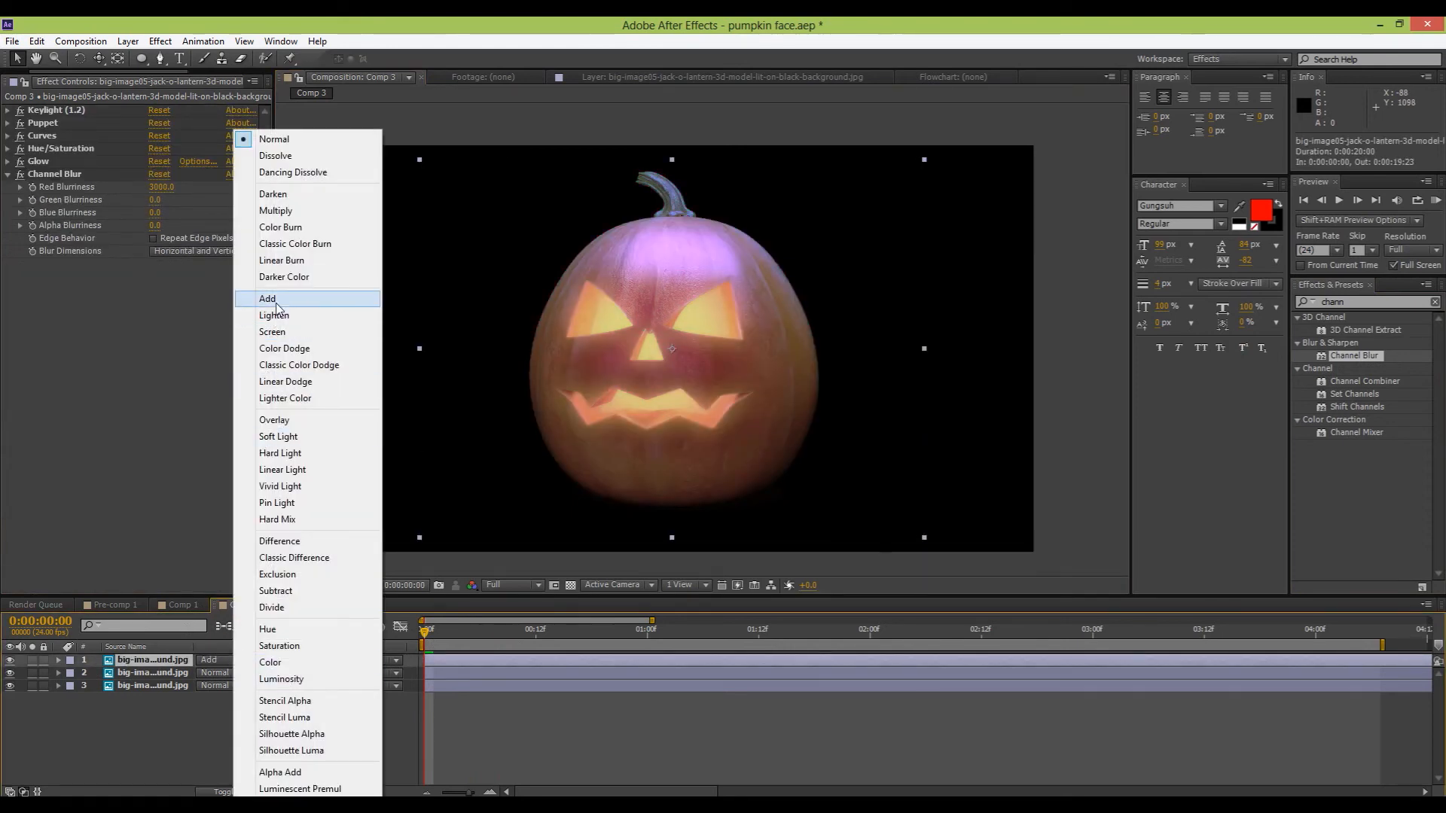
{"action": "left_click", "coordinate": [276, 304]}
{"action": "left_click_drag", "start_coordinate": [480, 631], "coordinate": [318, 607]}
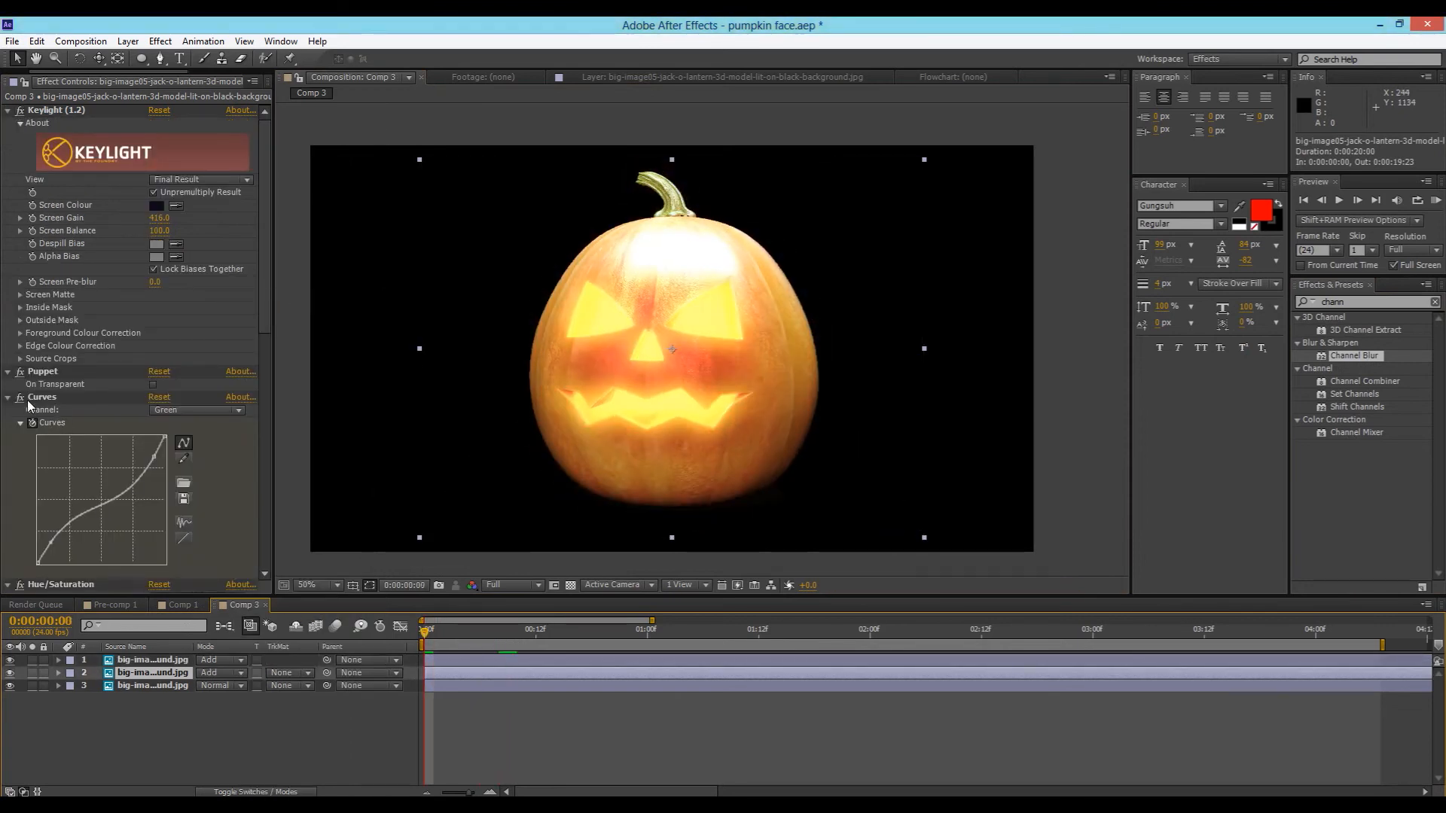
Turn off the Glow effect on the middle and top pumpkin layers
{"action": "scroll", "coordinate": [28, 405], "scroll_direction": "down", "scroll_amount": 10}
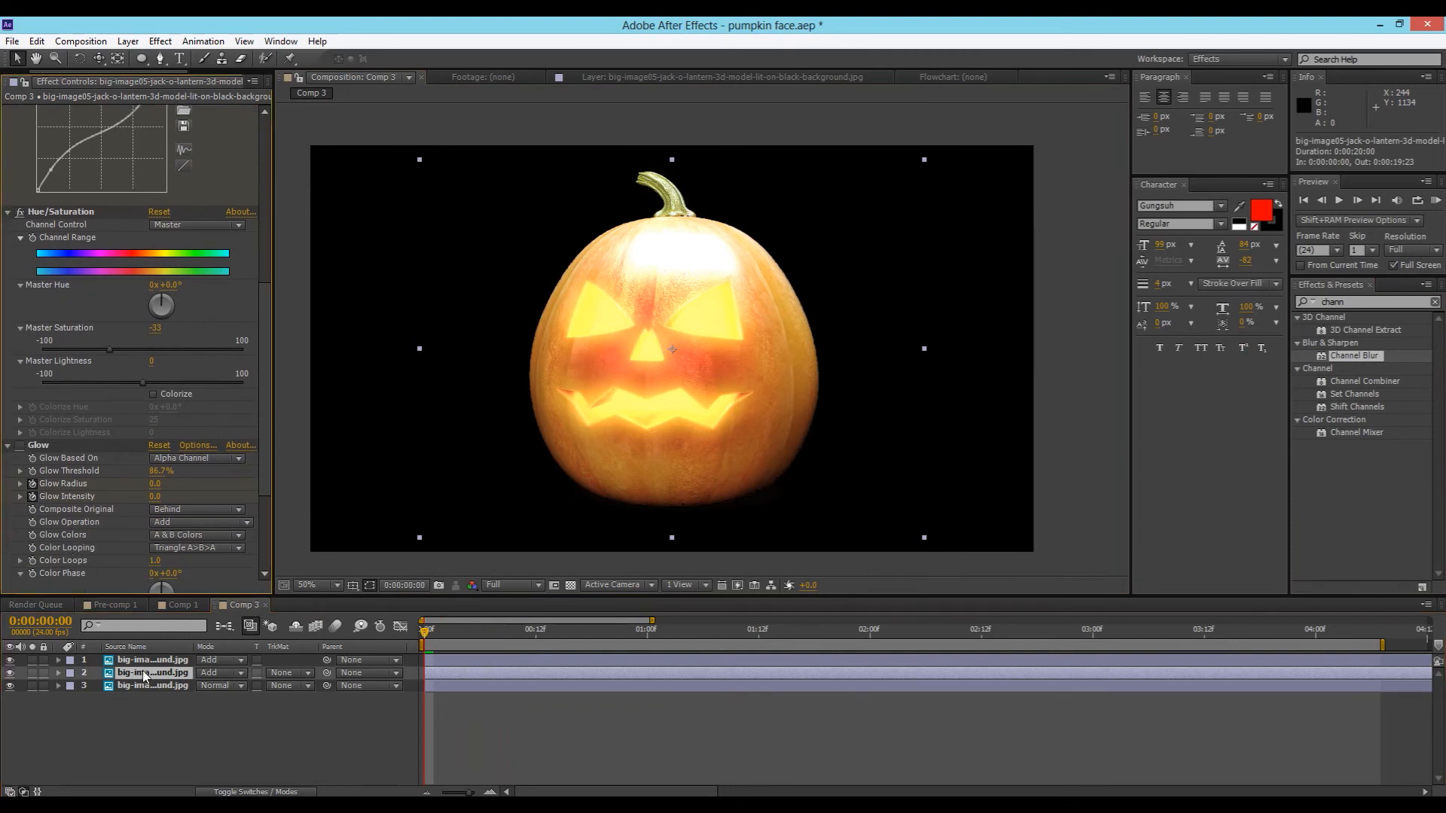
{"action": "left_click", "coordinate": [147, 661]}
{"action": "left_click", "coordinate": [20, 162]}
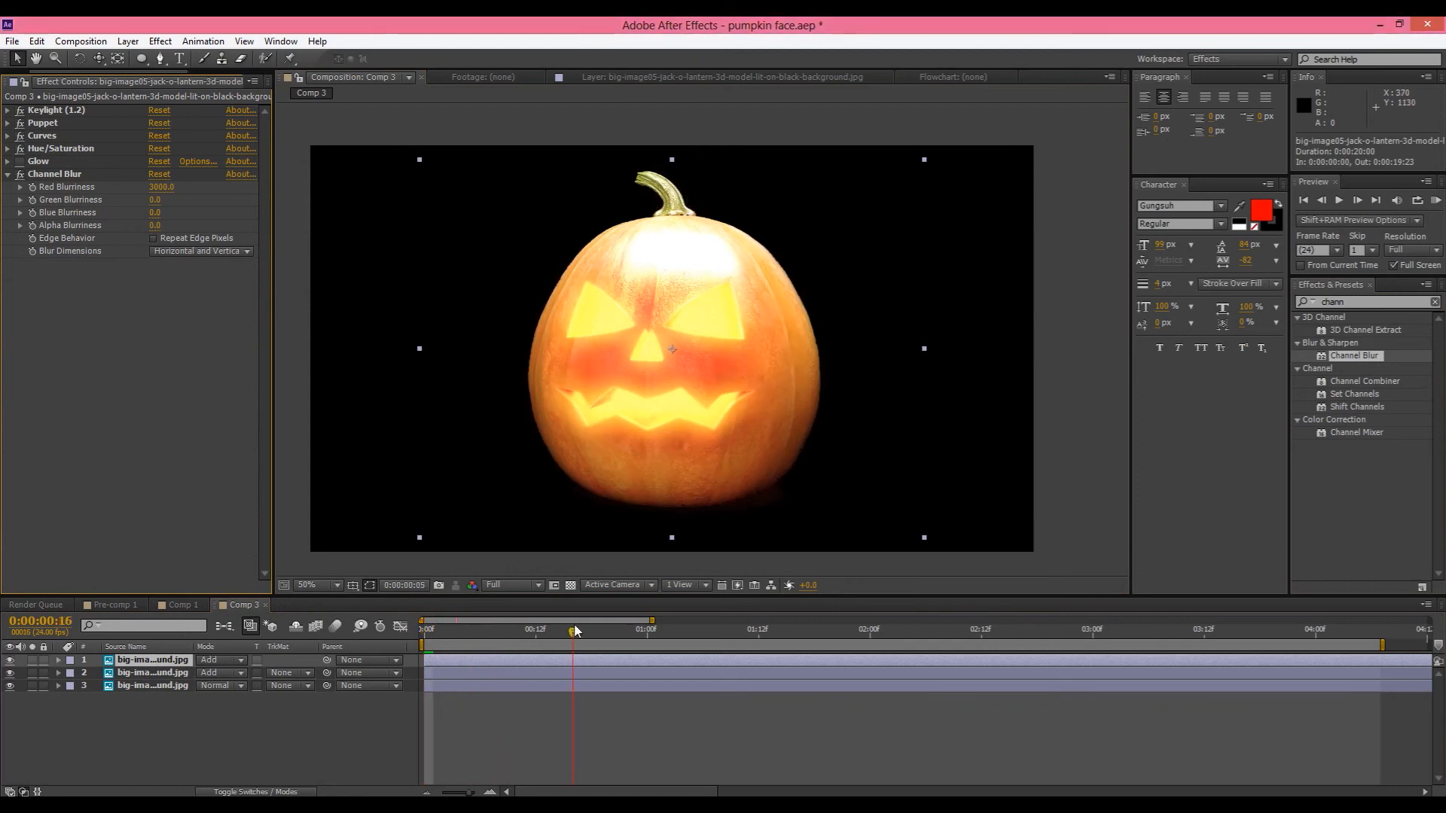
Review the bottom pumpkin layer's effects and scrub the opening frames to check the combined look
{"action": "left_click", "coordinate": [138, 689]}
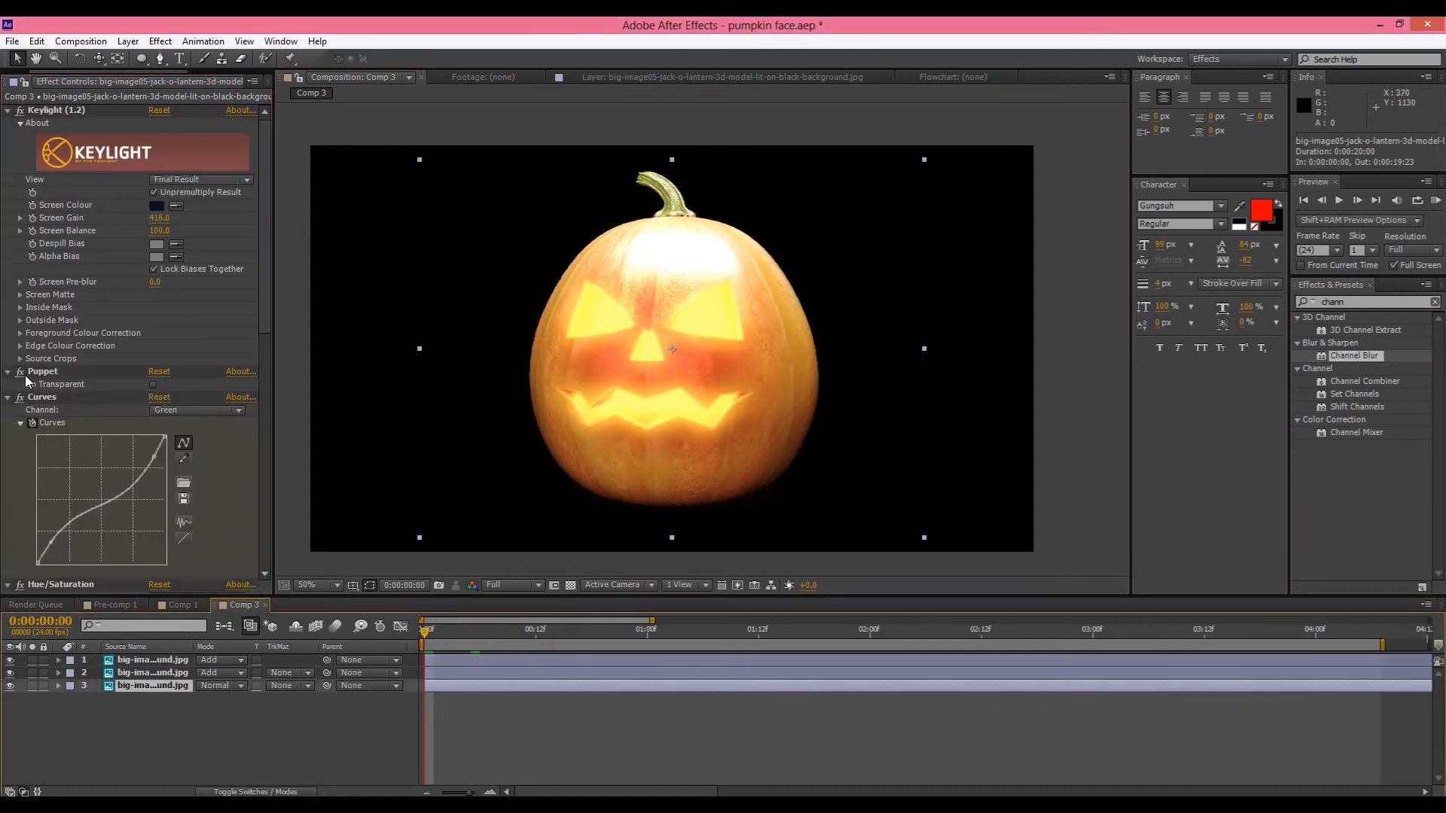
{"action": "scroll", "coordinate": [26, 382], "scroll_direction": "down", "scroll_amount": 3}
{"action": "scroll", "coordinate": [30, 417], "scroll_direction": "down", "scroll_amount": 3}
{"action": "key", "text": "h"}
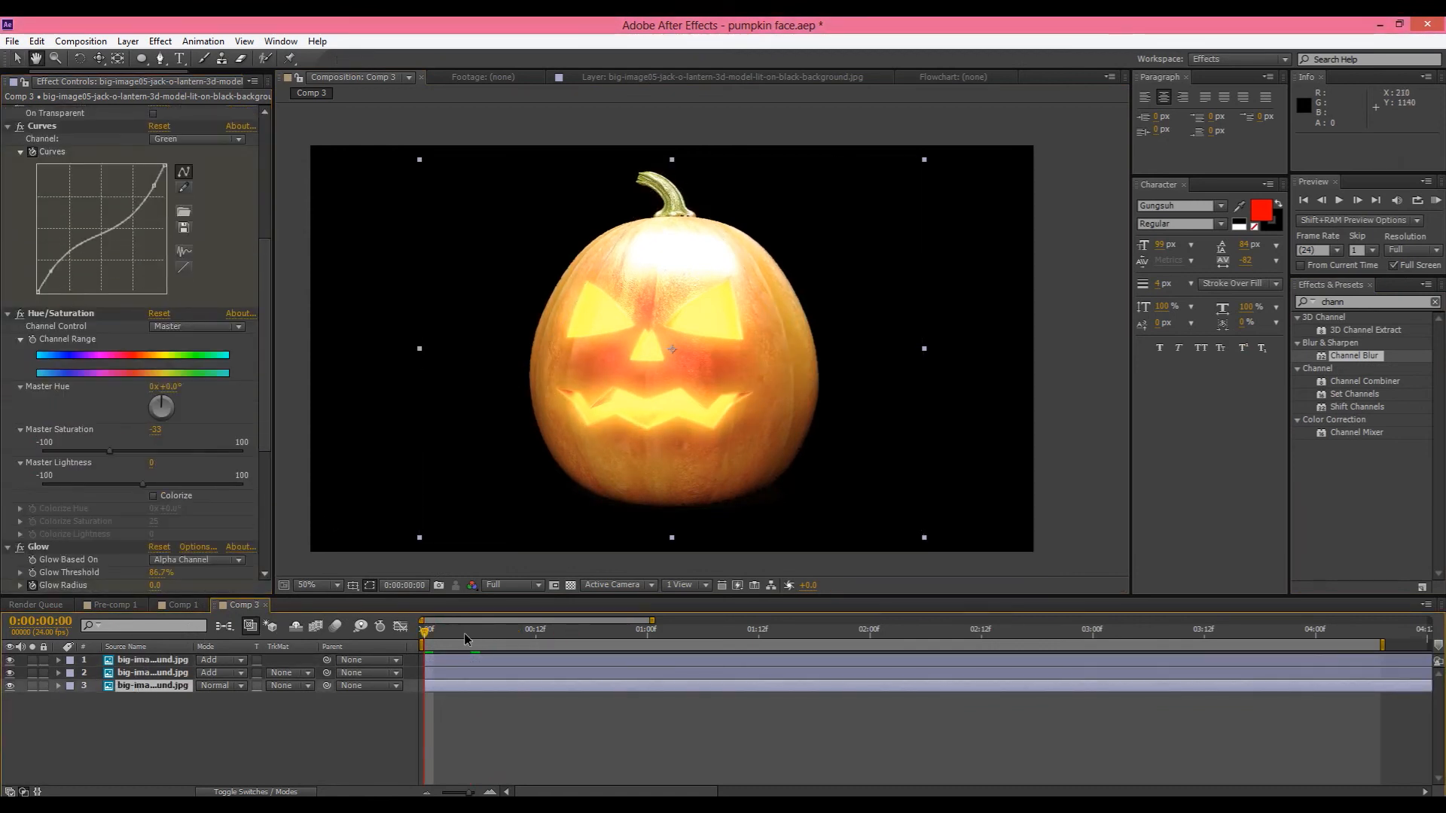
{"action": "left_click_drag", "start_coordinate": [468, 633], "coordinate": [278, 661]}
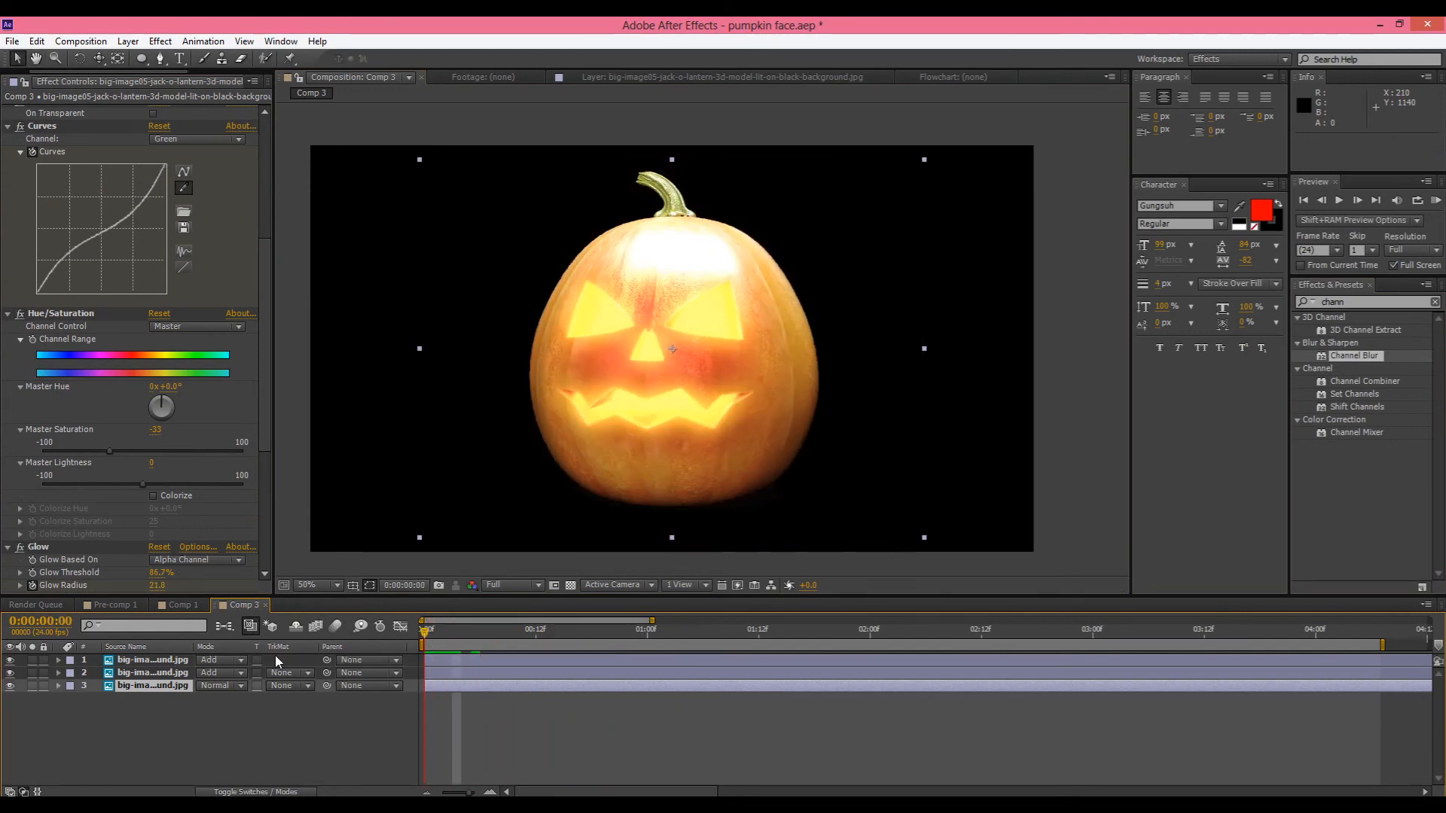
Offset the middle pumpkin layer to position 950, 542 and the top layer to about 974, 540 to separate the color channels
{"action": "left_click", "coordinate": [177, 672]}
{"action": "left_click_drag", "start_coordinate": [772, 397], "coordinate": [766, 395]}
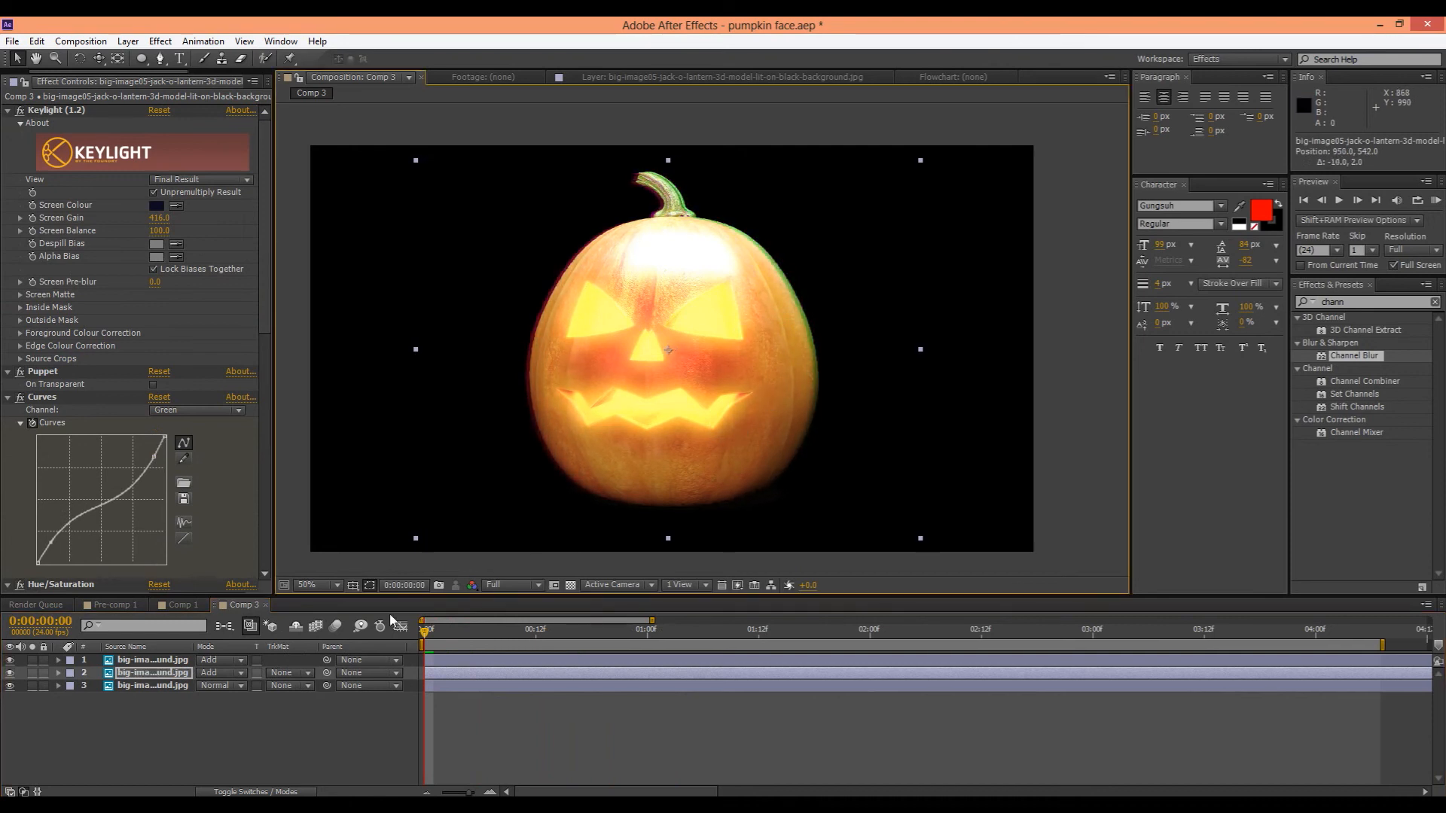
{"action": "left_click", "coordinate": [154, 660]}
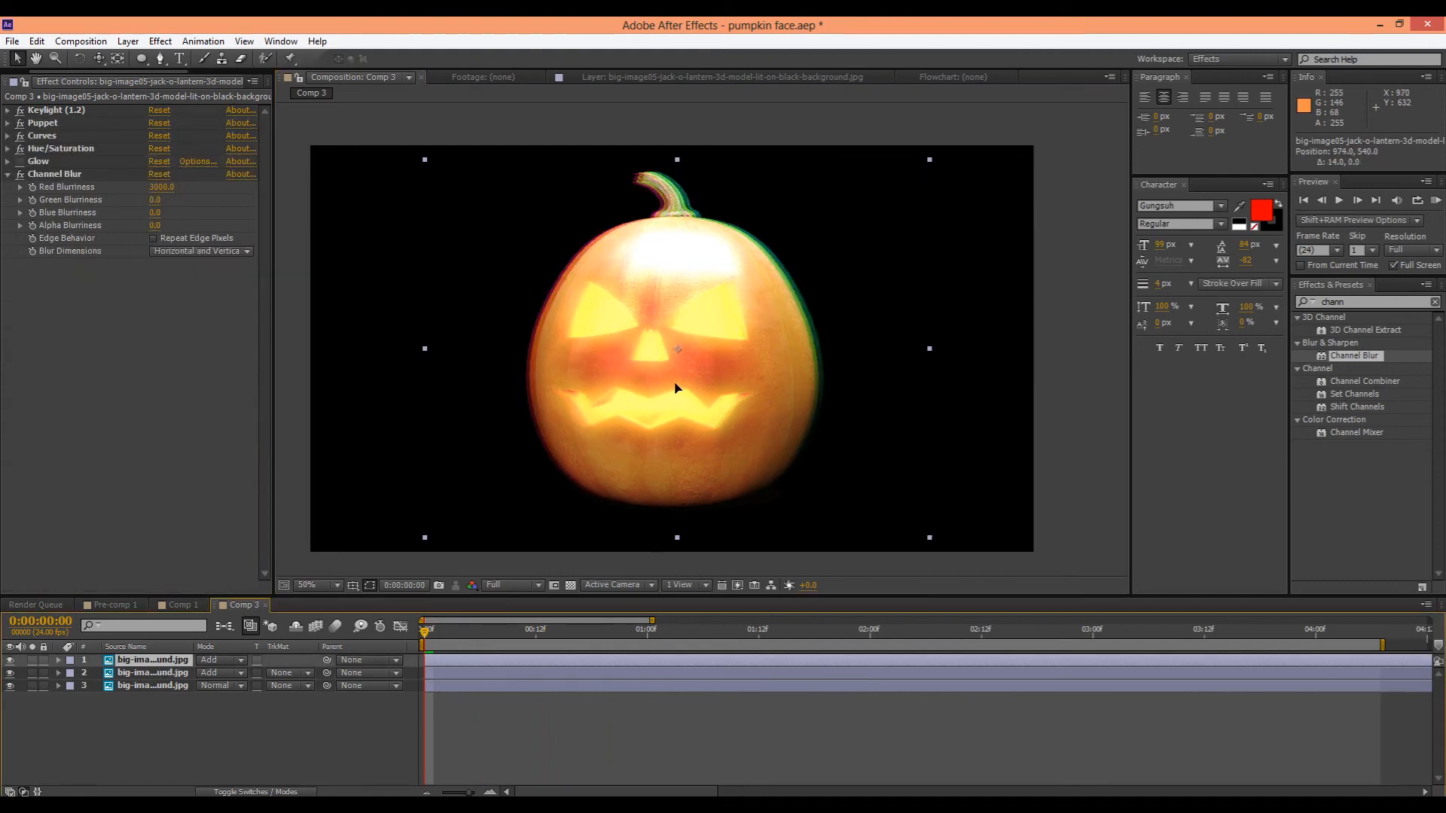
{"action": "left_click_drag", "start_coordinate": [674, 388], "coordinate": [662, 558]}
Refine the channel offset at the pumpkin's stem, moving the top layer to about 953.5, 540.5 and the middle layer to 953.3, 541.8
{"action": "scroll", "coordinate": [670, 384], "scroll_direction": "up", "scroll_amount": 2}
{"action": "left_click_drag", "start_coordinate": [609, 146], "coordinate": [703, 310]}
{"action": "mouse_move", "coordinate": [694, 212]}
{"action": "left_mouse_down"}
{"action": "mouse_move", "coordinate": [664, 410]}
{"action": "mouse_move", "coordinate": [736, 378]}
{"action": "mouse_move", "coordinate": [761, 326]}
{"action": "mouse_move", "coordinate": [831, 295]}
{"action": "left_mouse_up"}
{"action": "scroll", "coordinate": [663, 410], "scroll_direction": "up", "scroll_amount": 2}
{"action": "mouse_move", "coordinate": [775, 385]}
{"action": "left_mouse_down"}
{"action": "mouse_move", "coordinate": [730, 377]}
{"action": "mouse_move", "coordinate": [753, 396]}
{"action": "left_mouse_up"}
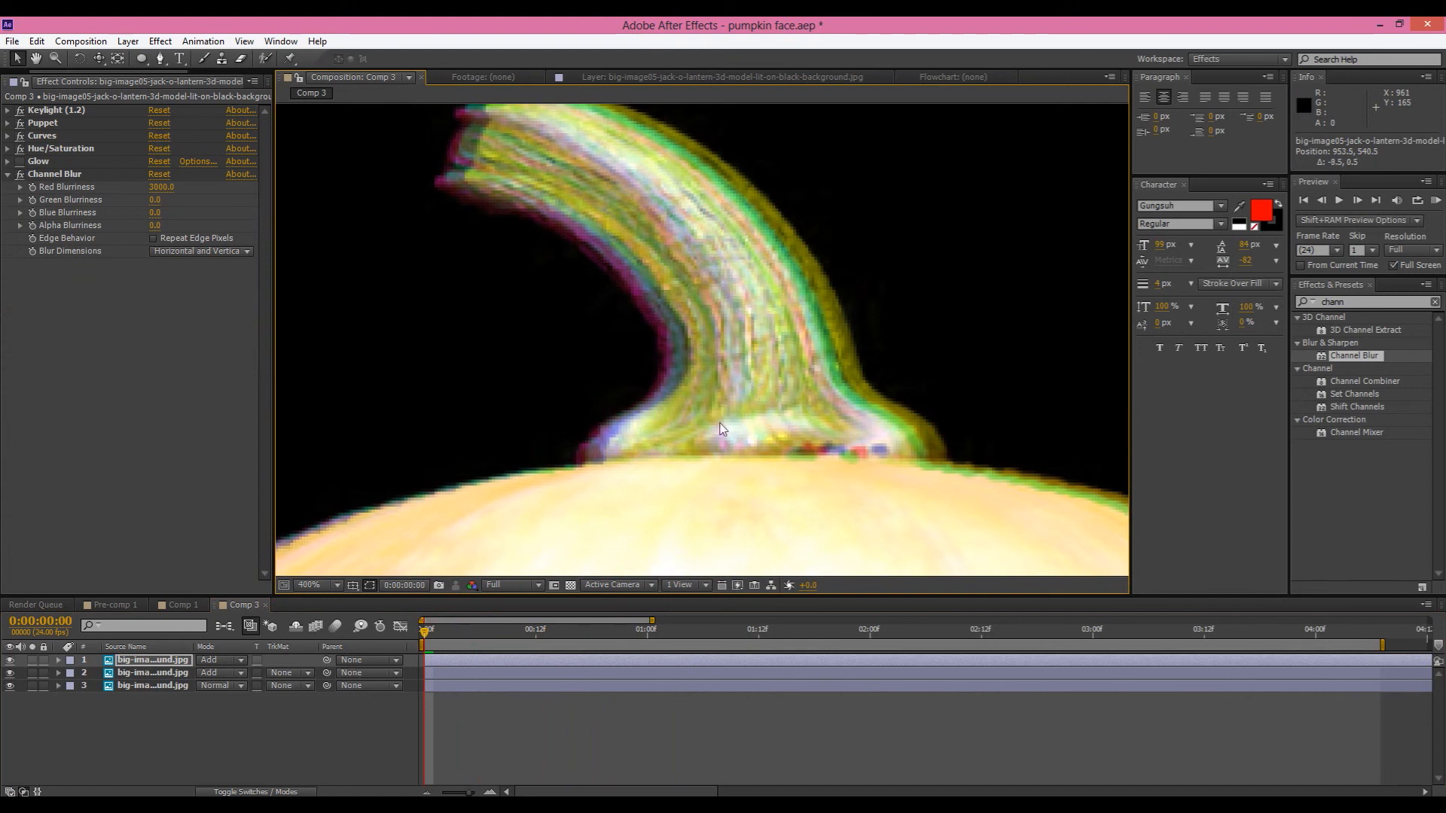
{"action": "left_click", "coordinate": [169, 673]}
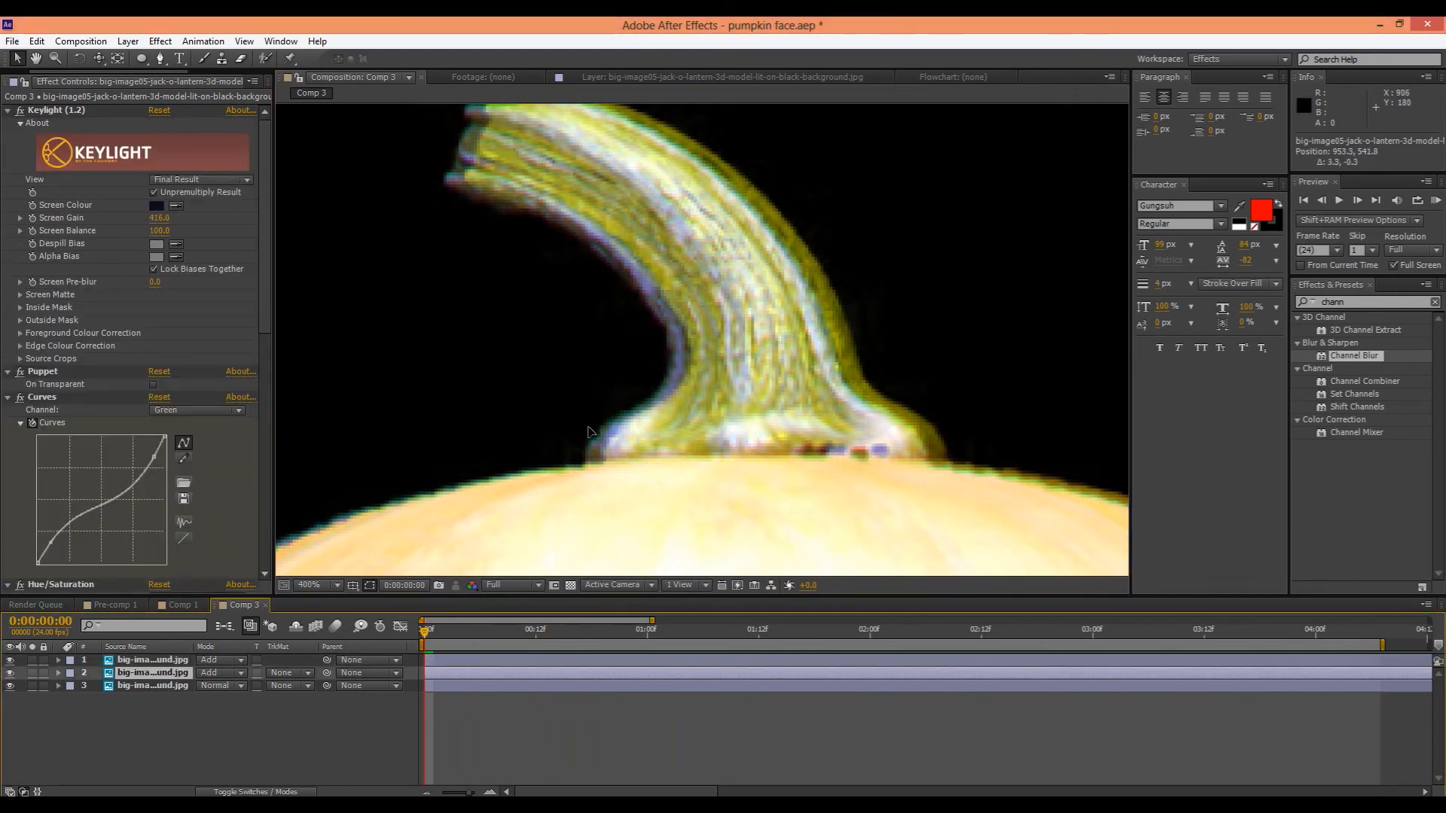
{"action": "scroll", "coordinate": [979, 391], "scroll_direction": "down", "scroll_amount": 8}
{"action": "scroll", "coordinate": [951, 374], "scroll_direction": "up", "scroll_amount": 2}
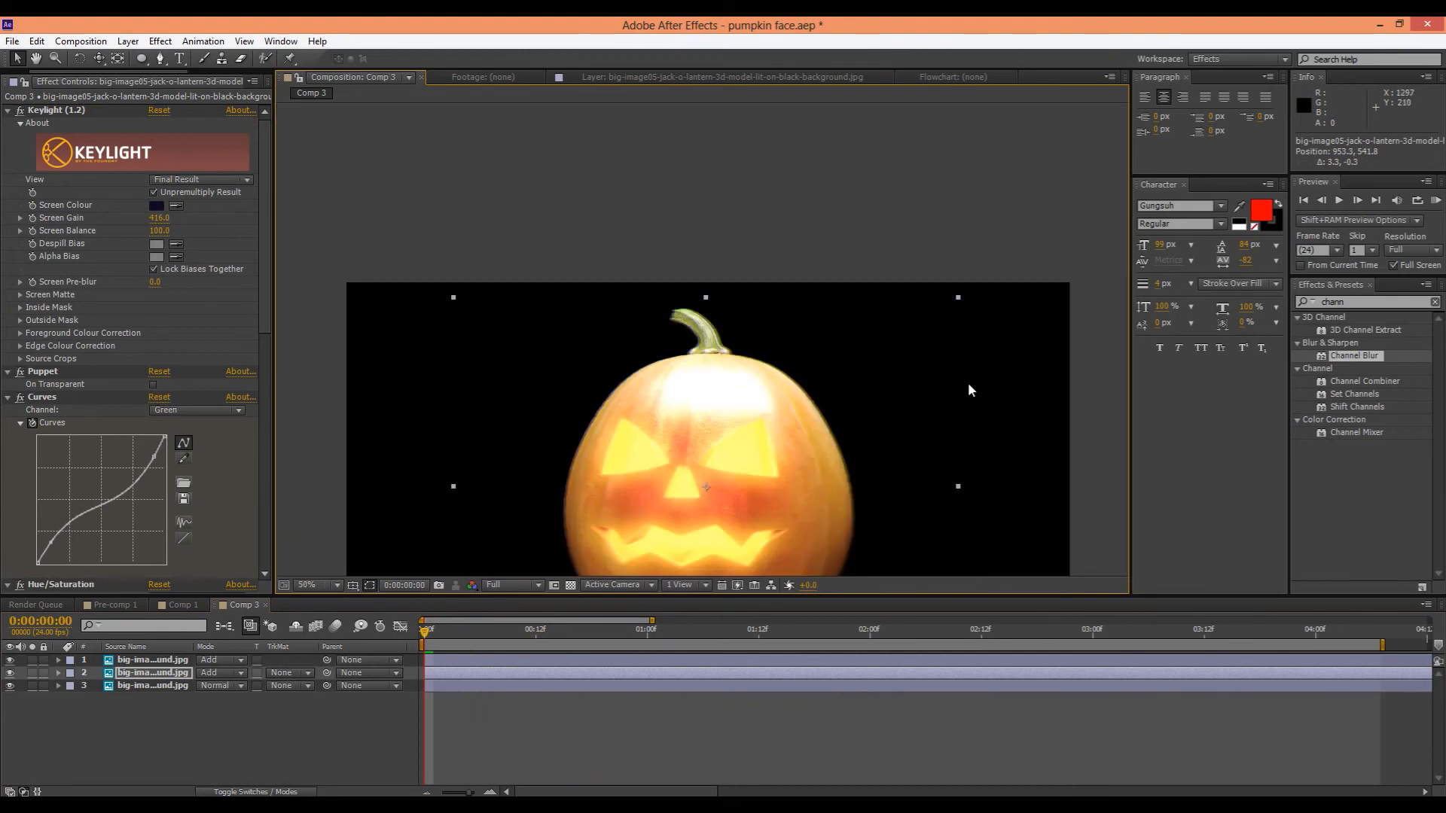
Inspect the color fringing along the pumpkin's upper edge up close with no layer selected
{"action": "left_click_drag", "start_coordinate": [968, 384], "coordinate": [960, 285]}
{"action": "left_click", "coordinate": [1054, 409]}
{"action": "left_click_drag", "start_coordinate": [445, 631], "coordinate": [341, 656]}
{"action": "scroll", "coordinate": [657, 403], "scroll_direction": "up", "scroll_amount": 4}
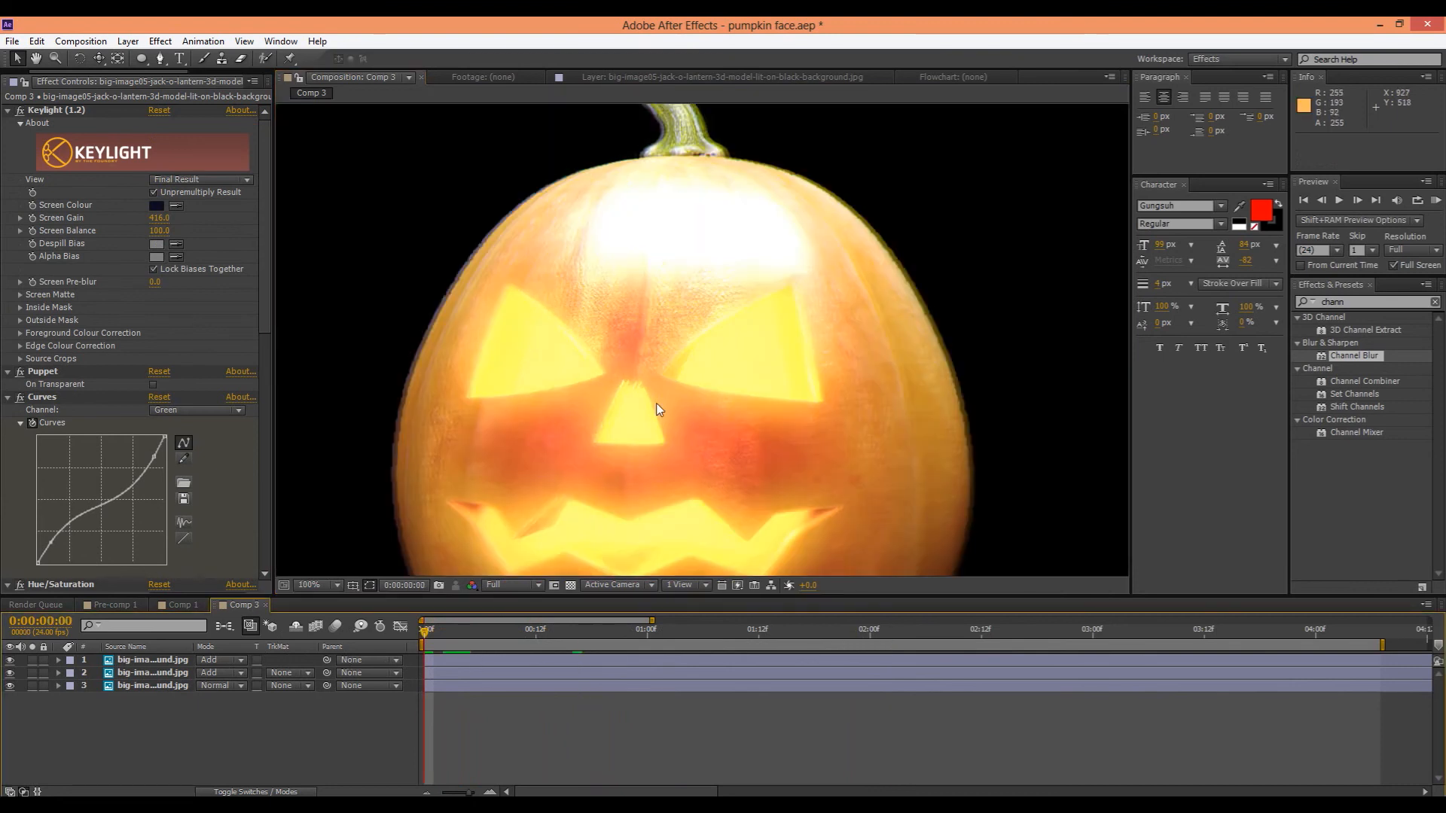
{"action": "scroll", "coordinate": [670, 461], "scroll_direction": "up", "scroll_amount": 3}
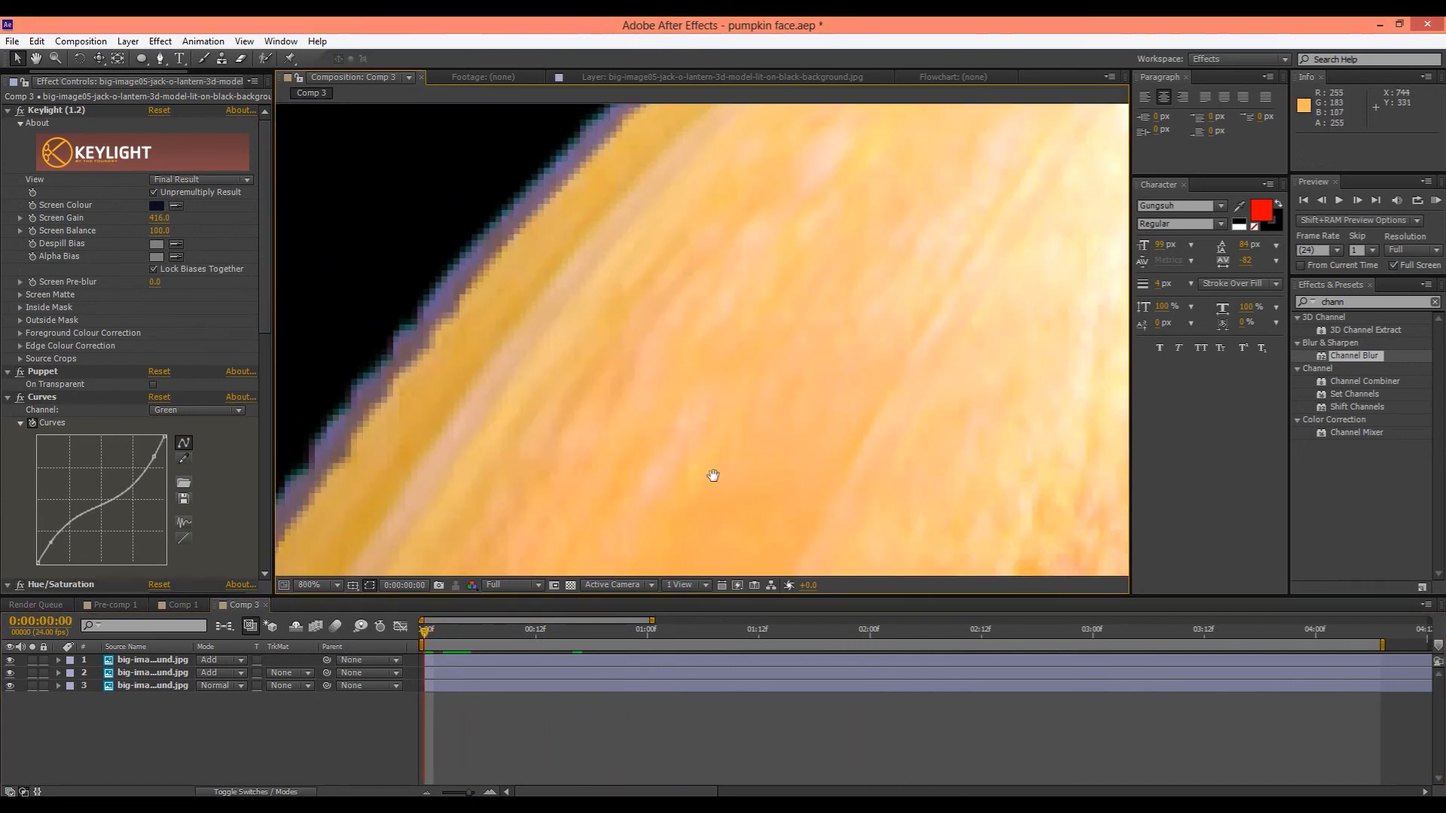
{"action": "left_click_drag", "start_coordinate": [623, 486], "coordinate": [655, 475]}
Add the expression wiggle(2,5) to the Position of the top pumpkin layer
{"action": "left_click", "coordinate": [106, 660]}
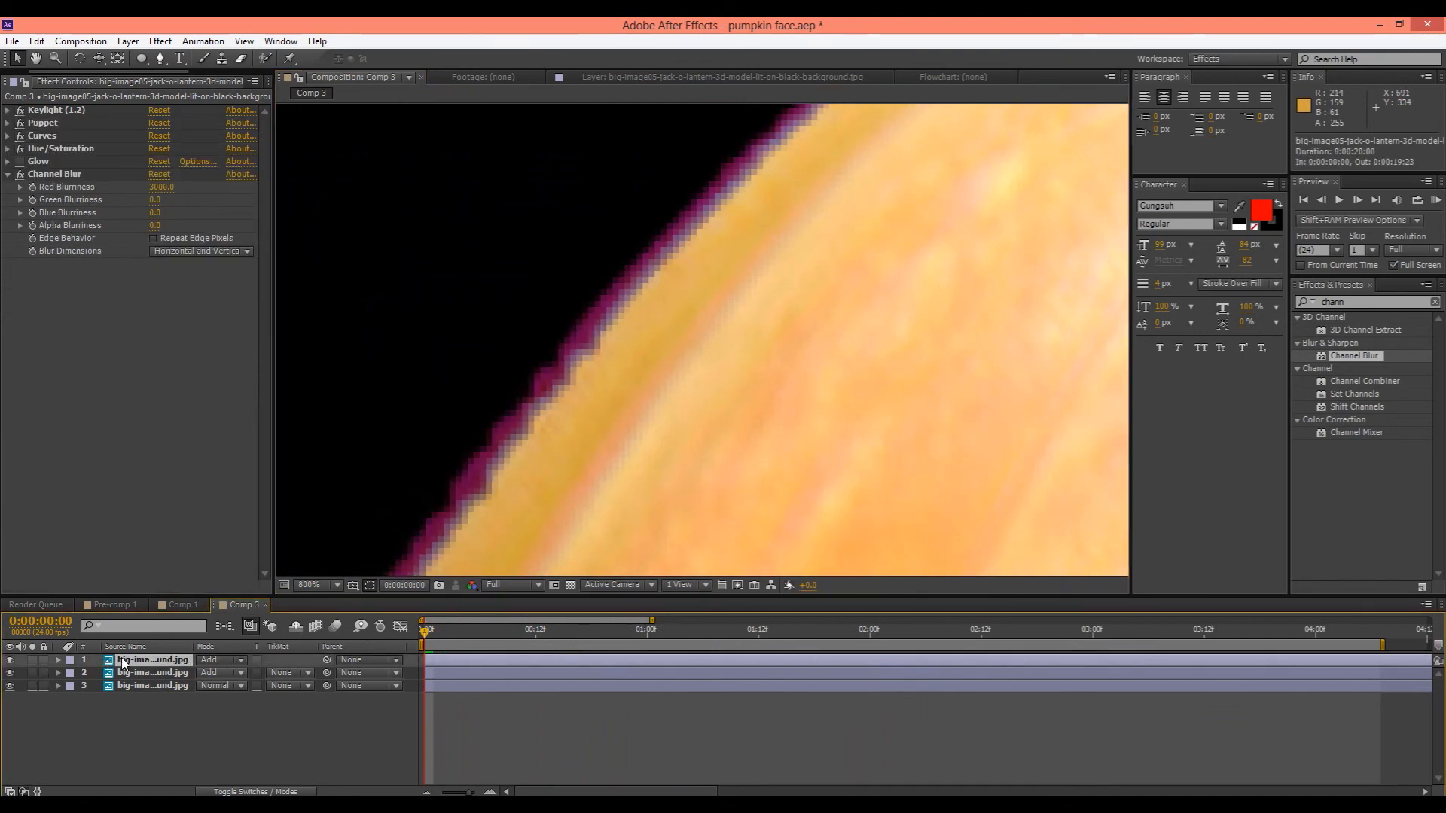
{"action": "key", "text": "p"}
{"action": "left_click", "coordinate": [97, 672], "text": "alt"}
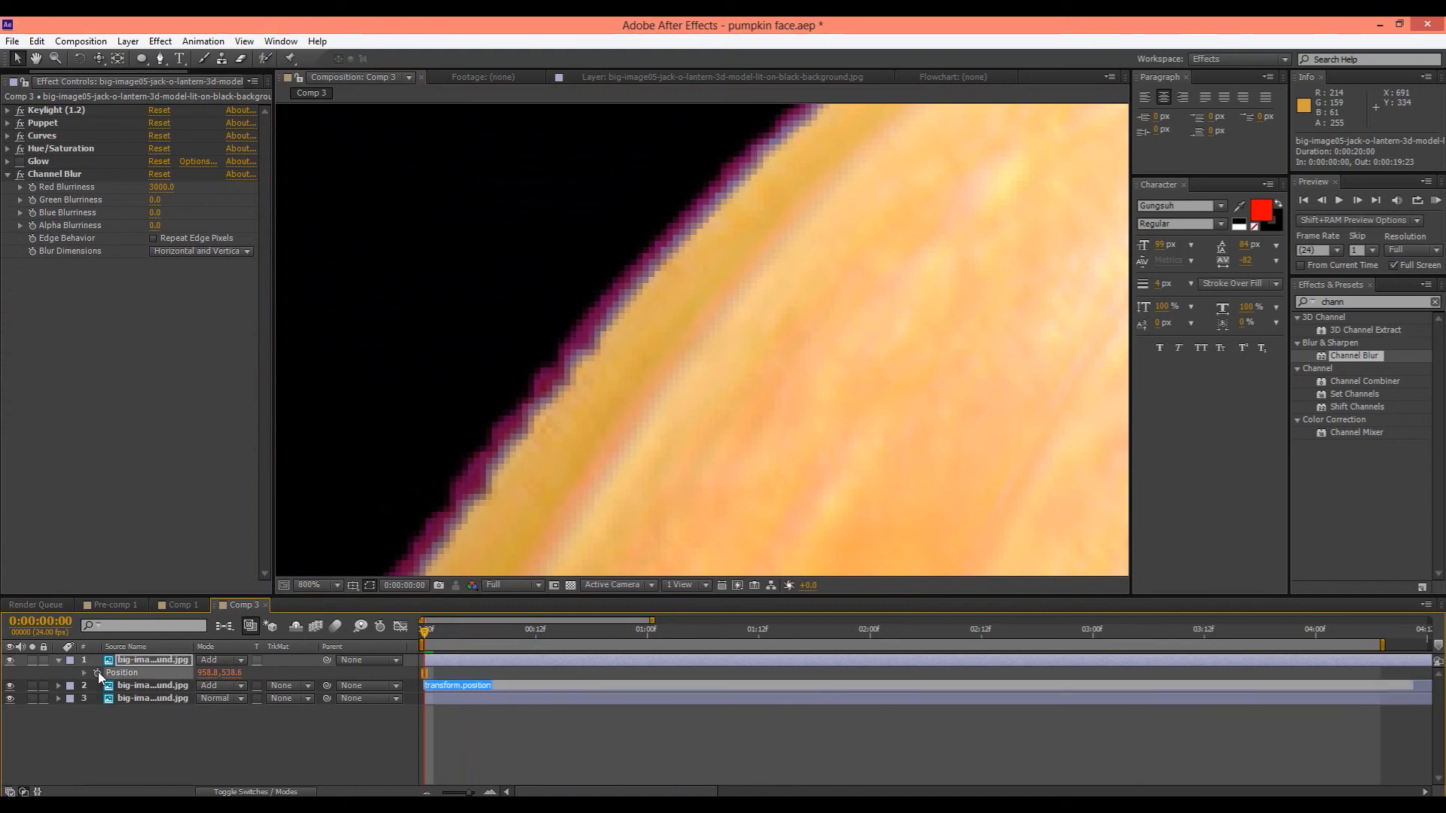
{"action": "type", "text": "wiggle(2,5"}
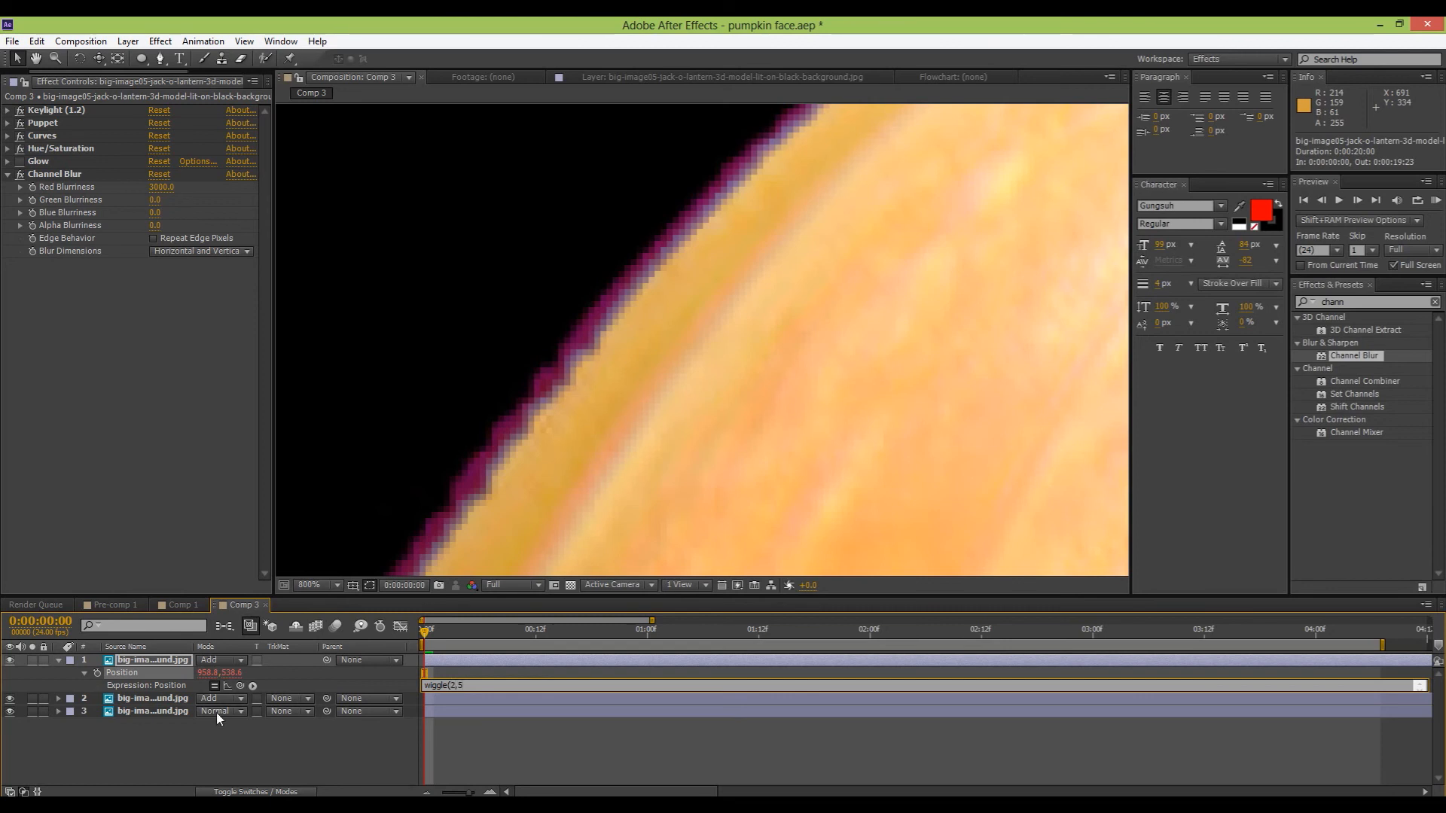
{"action": "left_click", "coordinate": [484, 640]}
Set the composition's preview resolution to Quarter and play back the wiggling color offset with the whole pumpkin in view
{"action": "scroll", "coordinate": [560, 474], "scroll_direction": "down", "scroll_amount": 10}
{"action": "scroll", "coordinate": [561, 473], "scroll_direction": "up", "scroll_amount": 2}
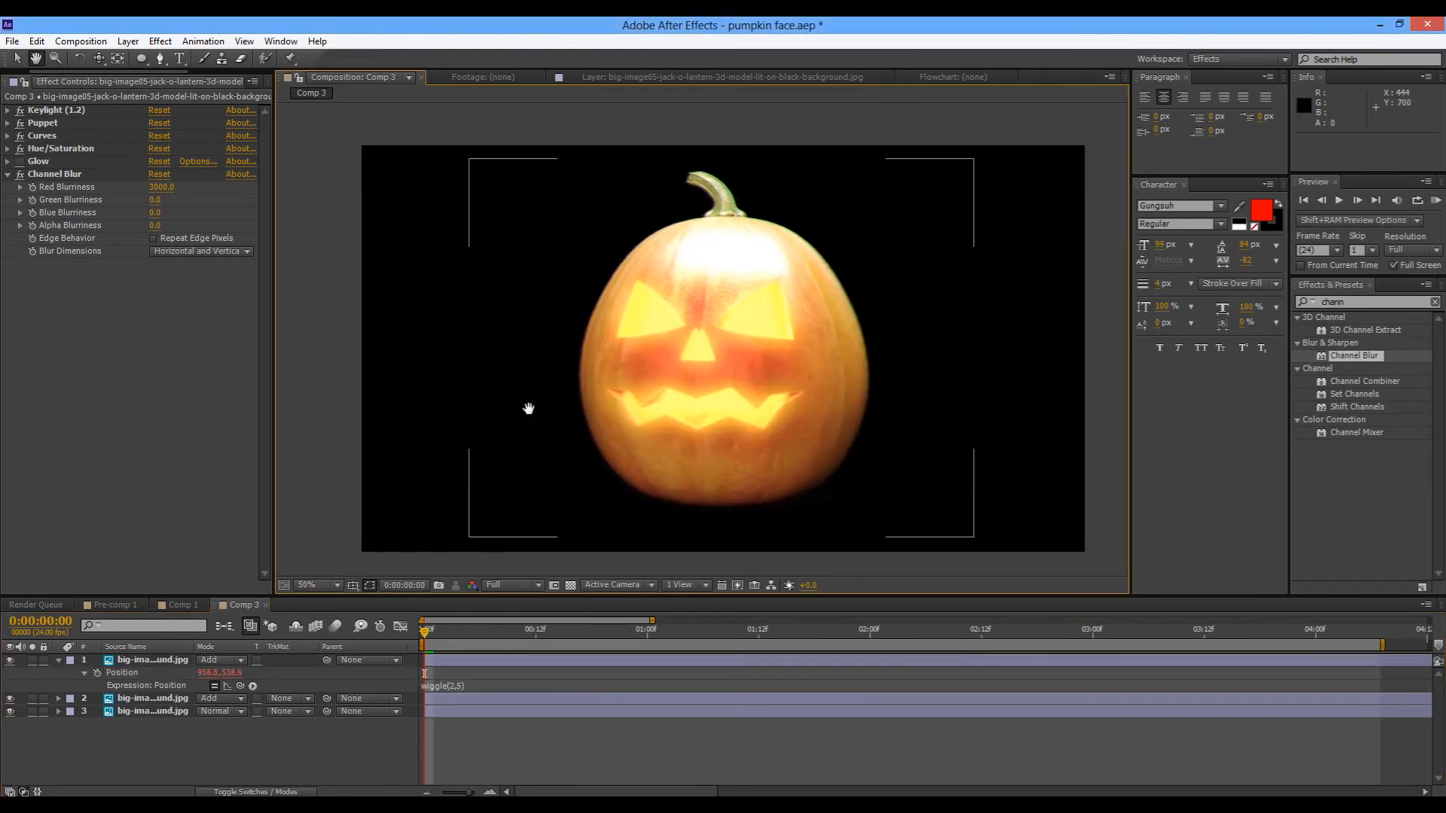
{"action": "key", "text": "space"}
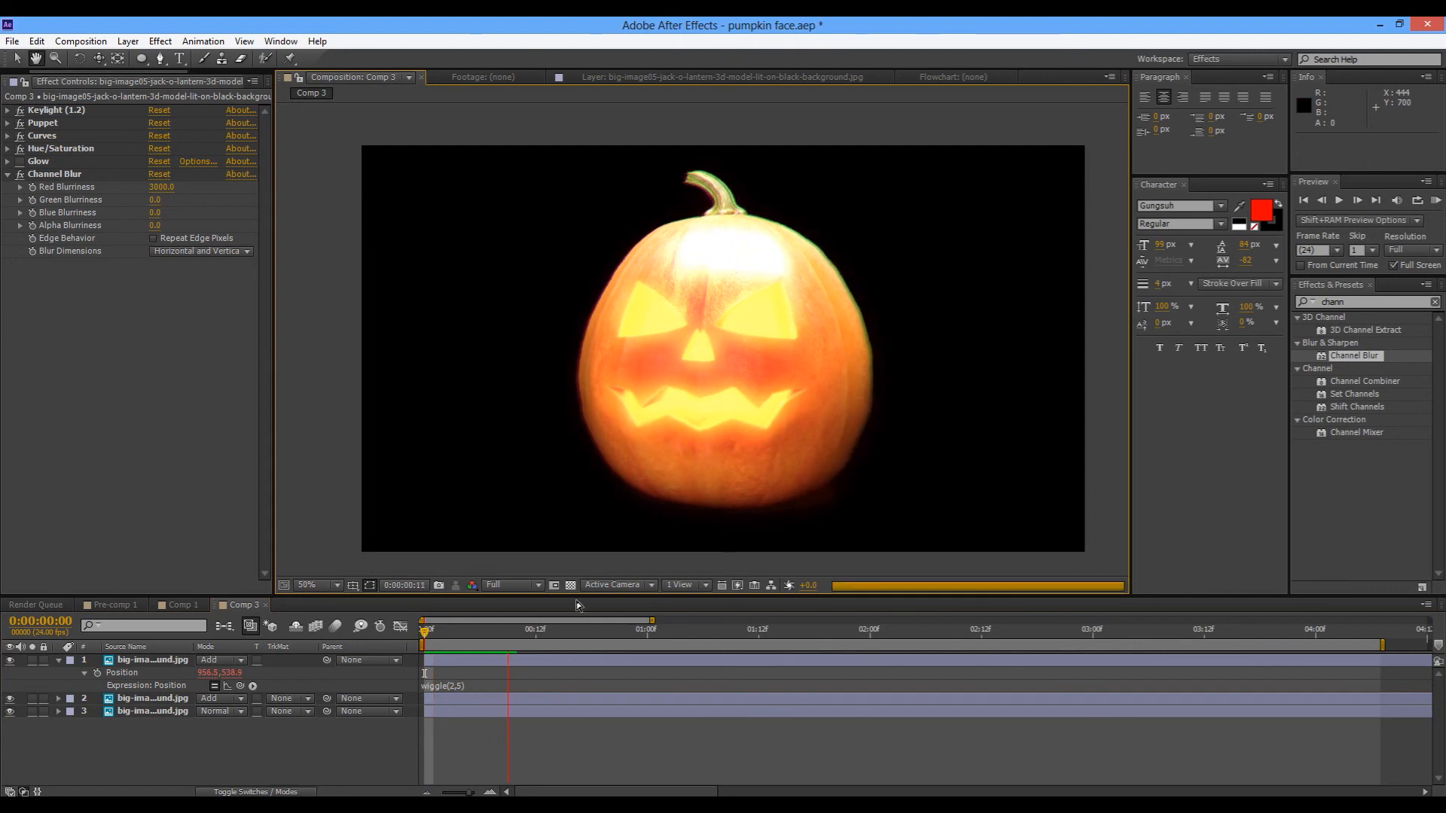
{"action": "left_click", "coordinate": [508, 587]}
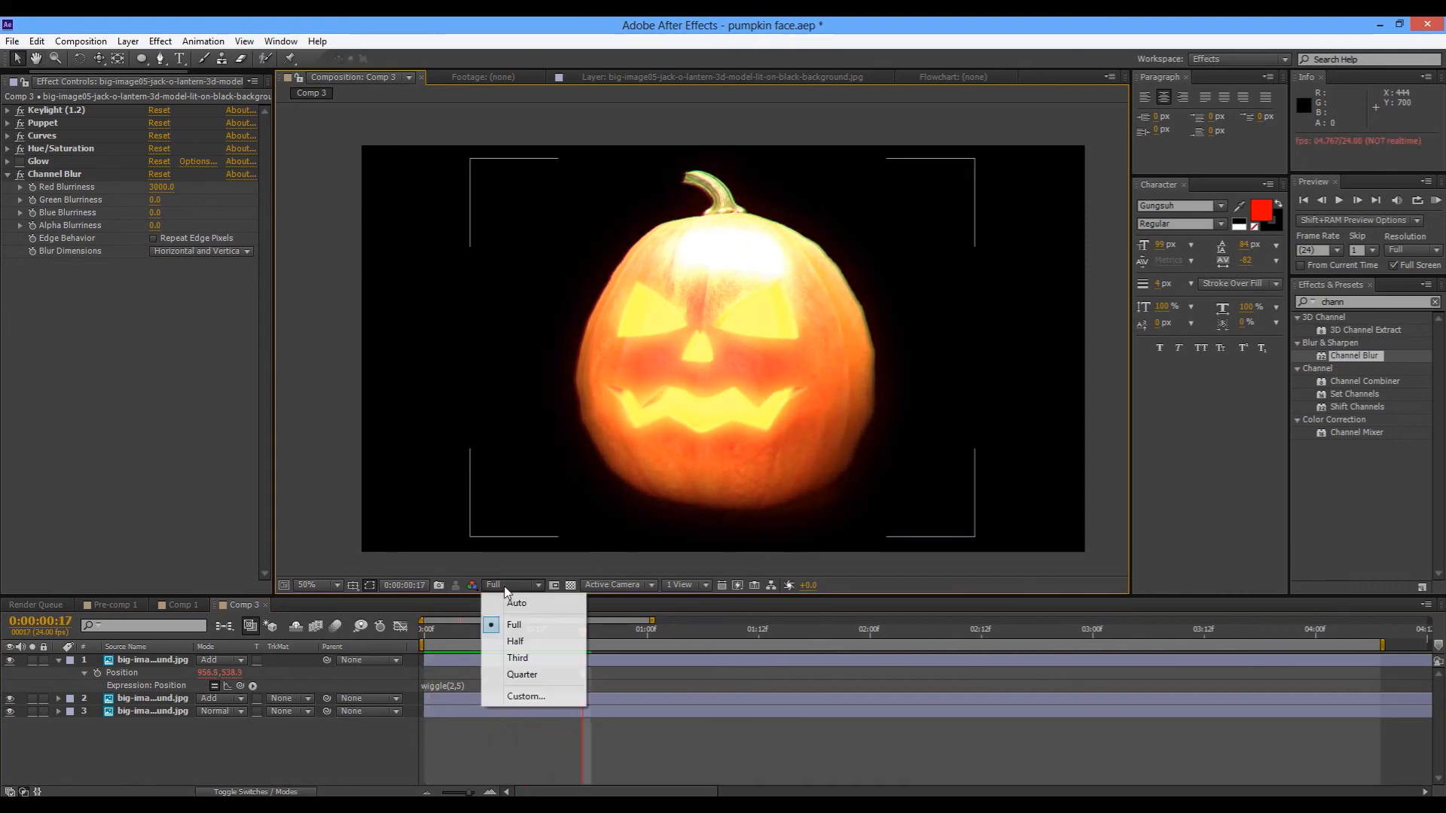
{"action": "left_click", "coordinate": [548, 677]}
{"action": "key", "text": "space"}
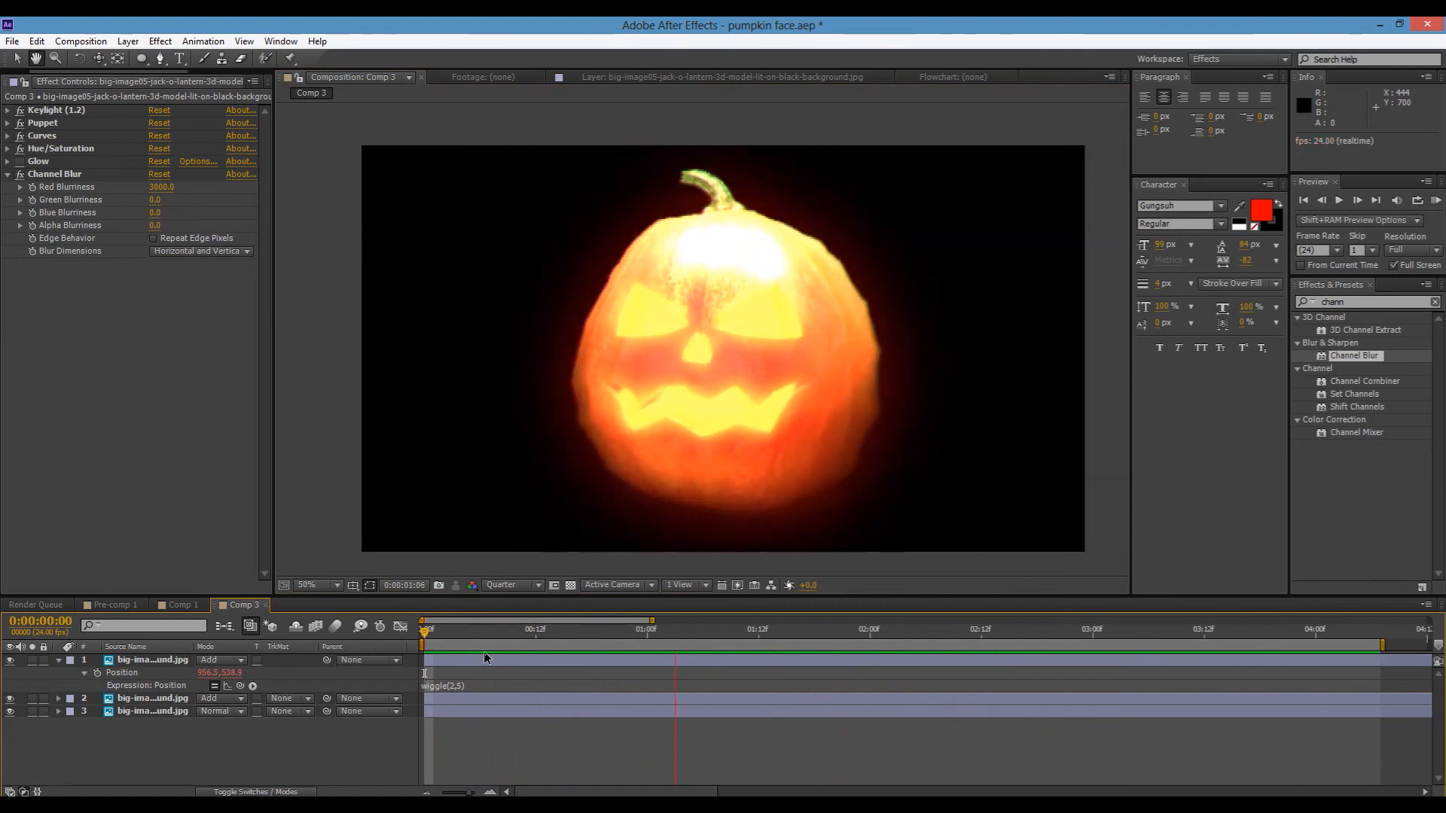
Create an adjustment layer above the pumpkin layers and apply the Exposure color correction effect to it
{"action": "right_click", "coordinate": [178, 753]}
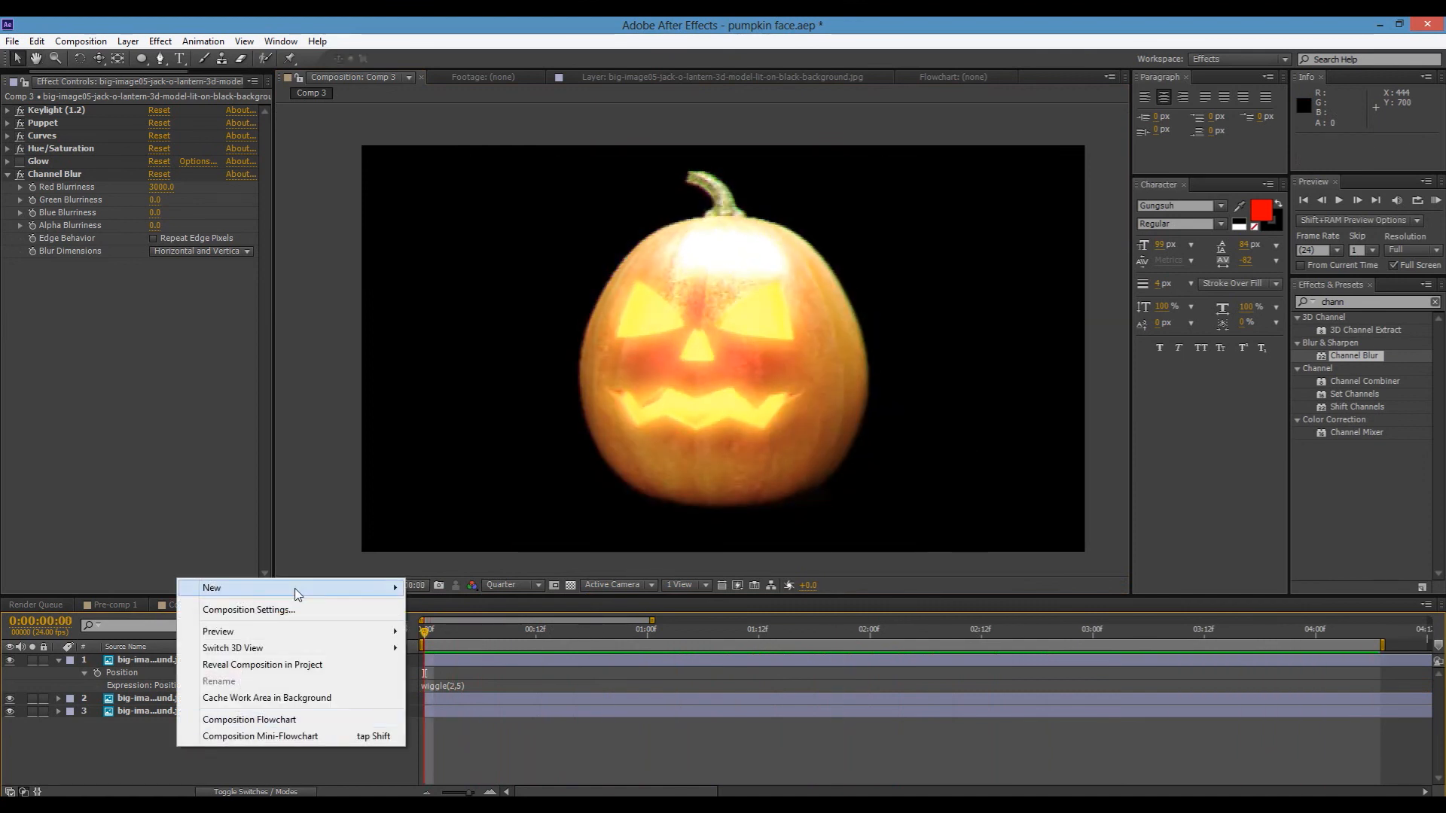
{"action": "mouse_move", "coordinate": [297, 589]}
{"action": "left_click", "coordinate": [482, 709]}
{"action": "left_click", "coordinate": [1354, 304]}
{"action": "type", "text": "expo"}
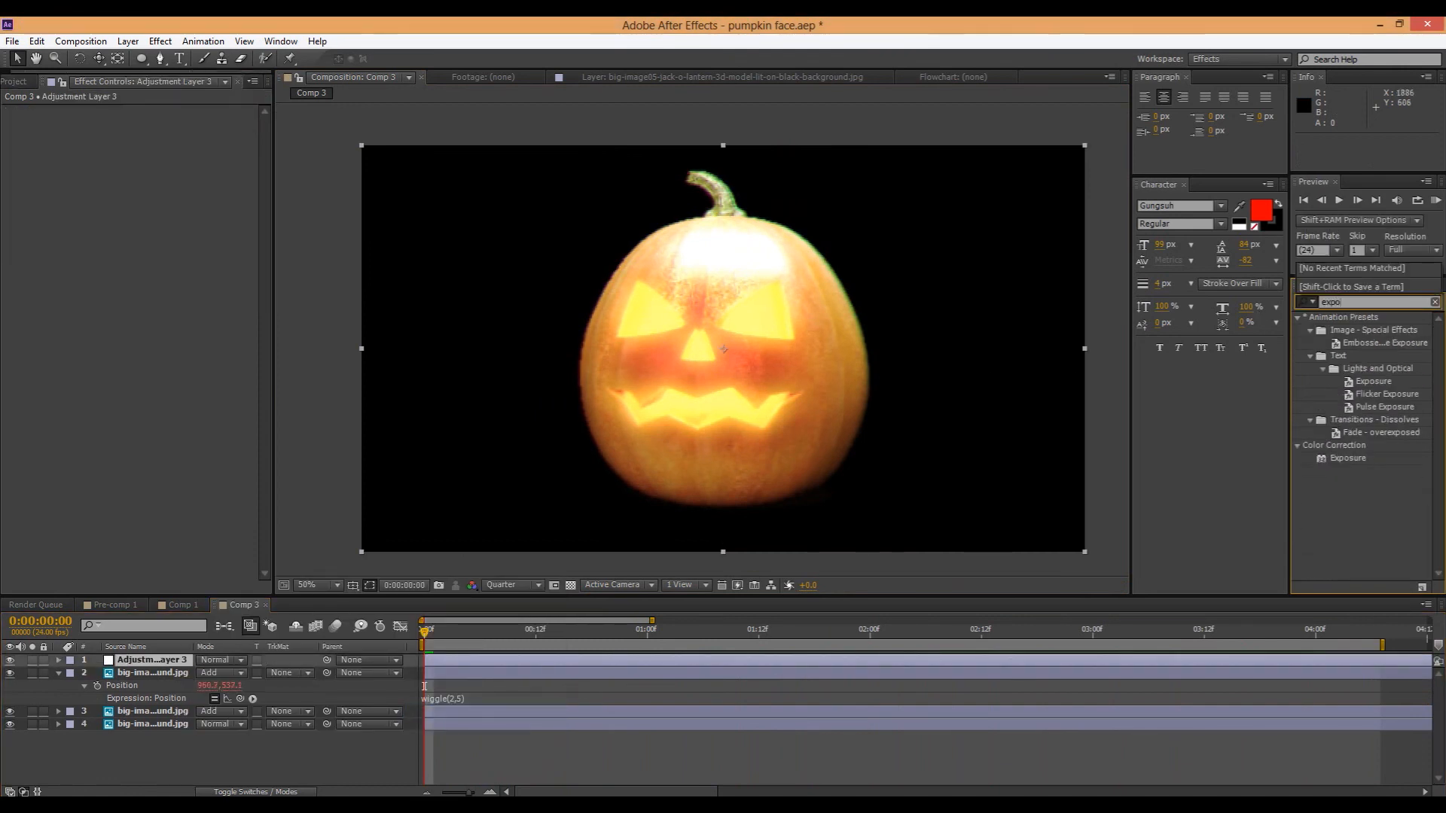
{"action": "left_click_drag", "start_coordinate": [1348, 458], "coordinate": [174, 661]}
Lower the adjustment layer's Exposure to about -1.56 and preview the darkened animation
{"action": "left_click_drag", "start_coordinate": [158, 155], "coordinate": [68, 175]}
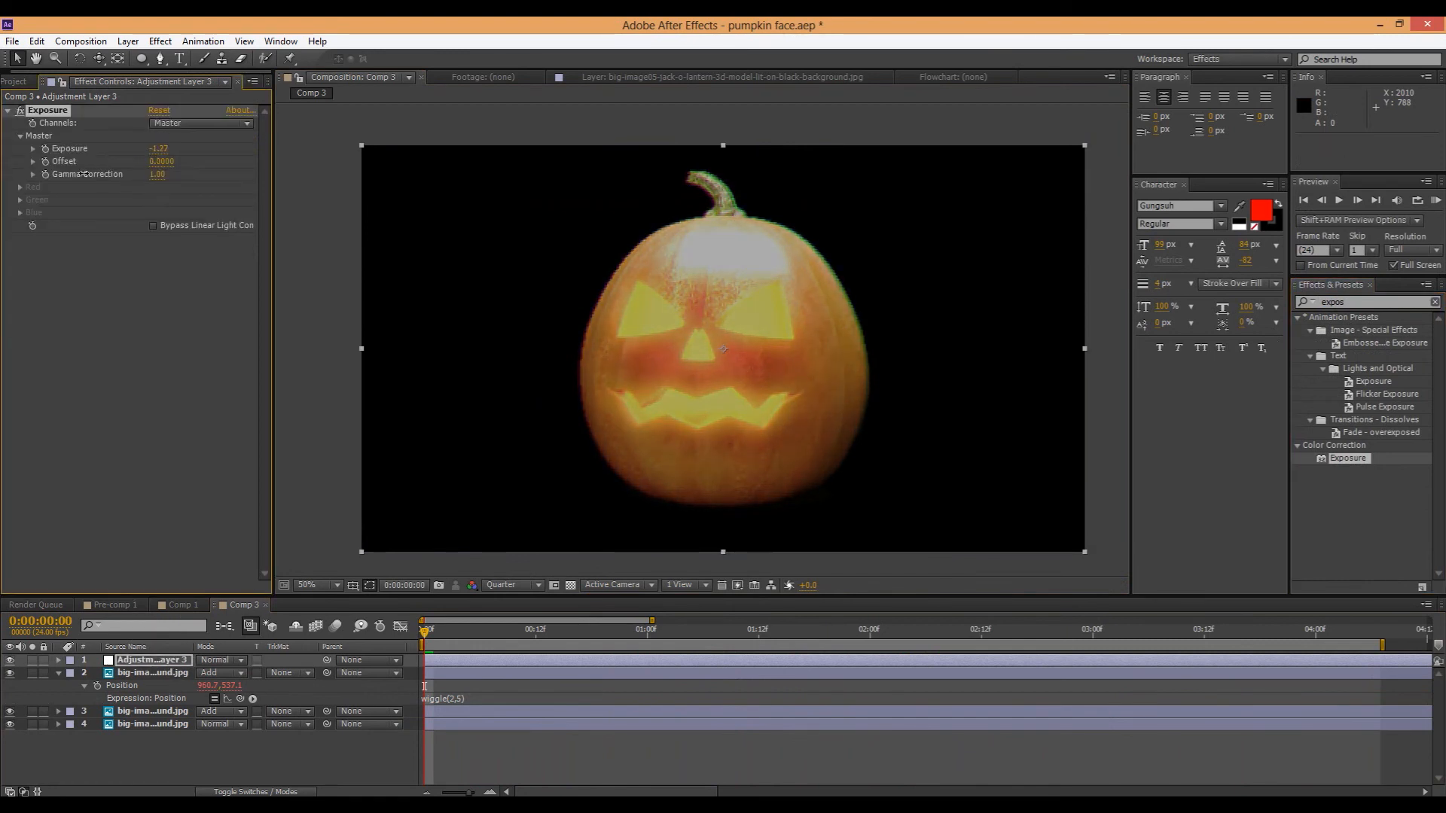
{"action": "left_click", "coordinate": [342, 422]}
{"action": "key", "text": "space"}
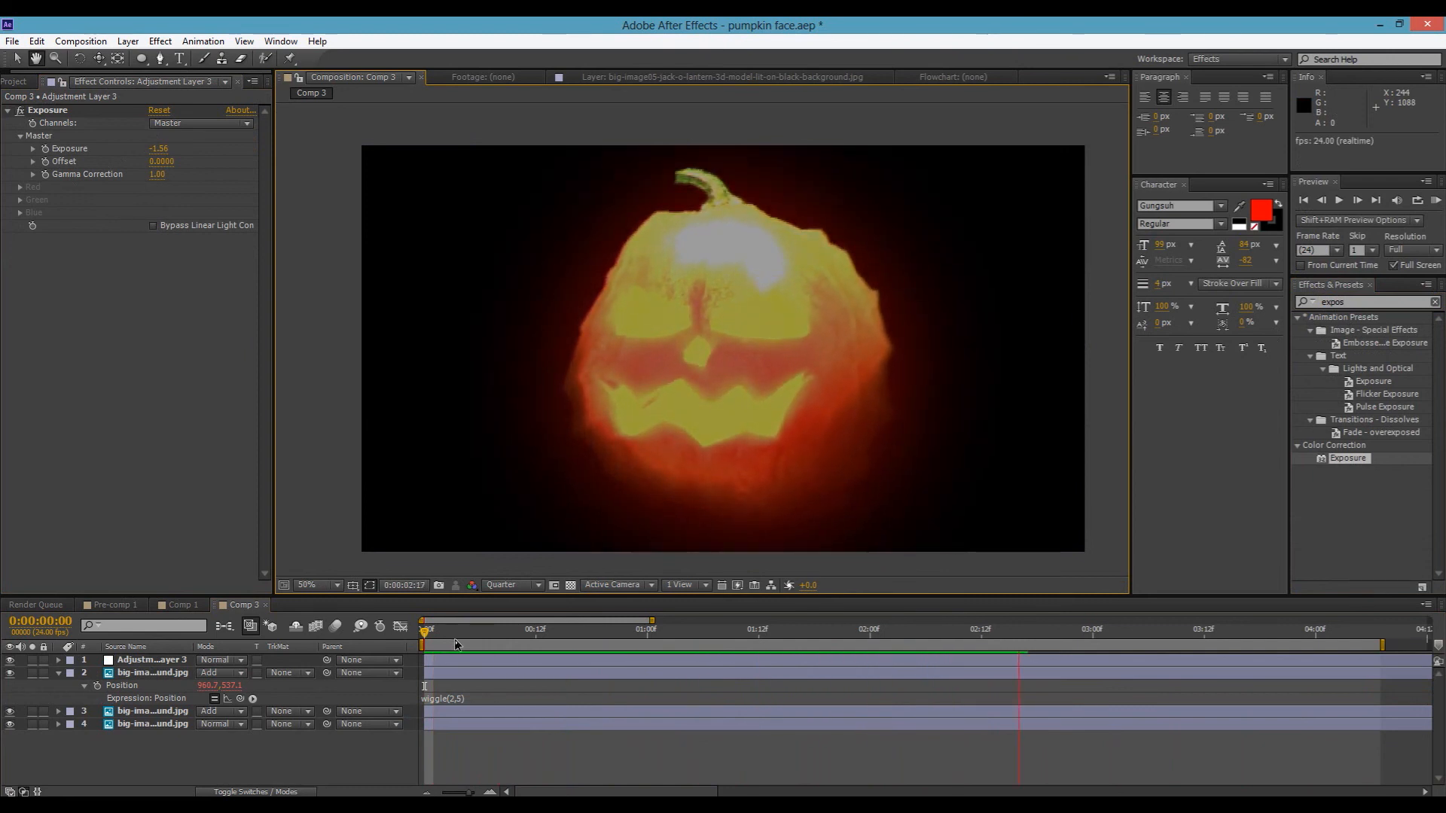
Pull down the shadow end of the top pumpkin layer's green curve at the first frame to redden the pumpkin
{"action": "left_click", "coordinate": [143, 673]}
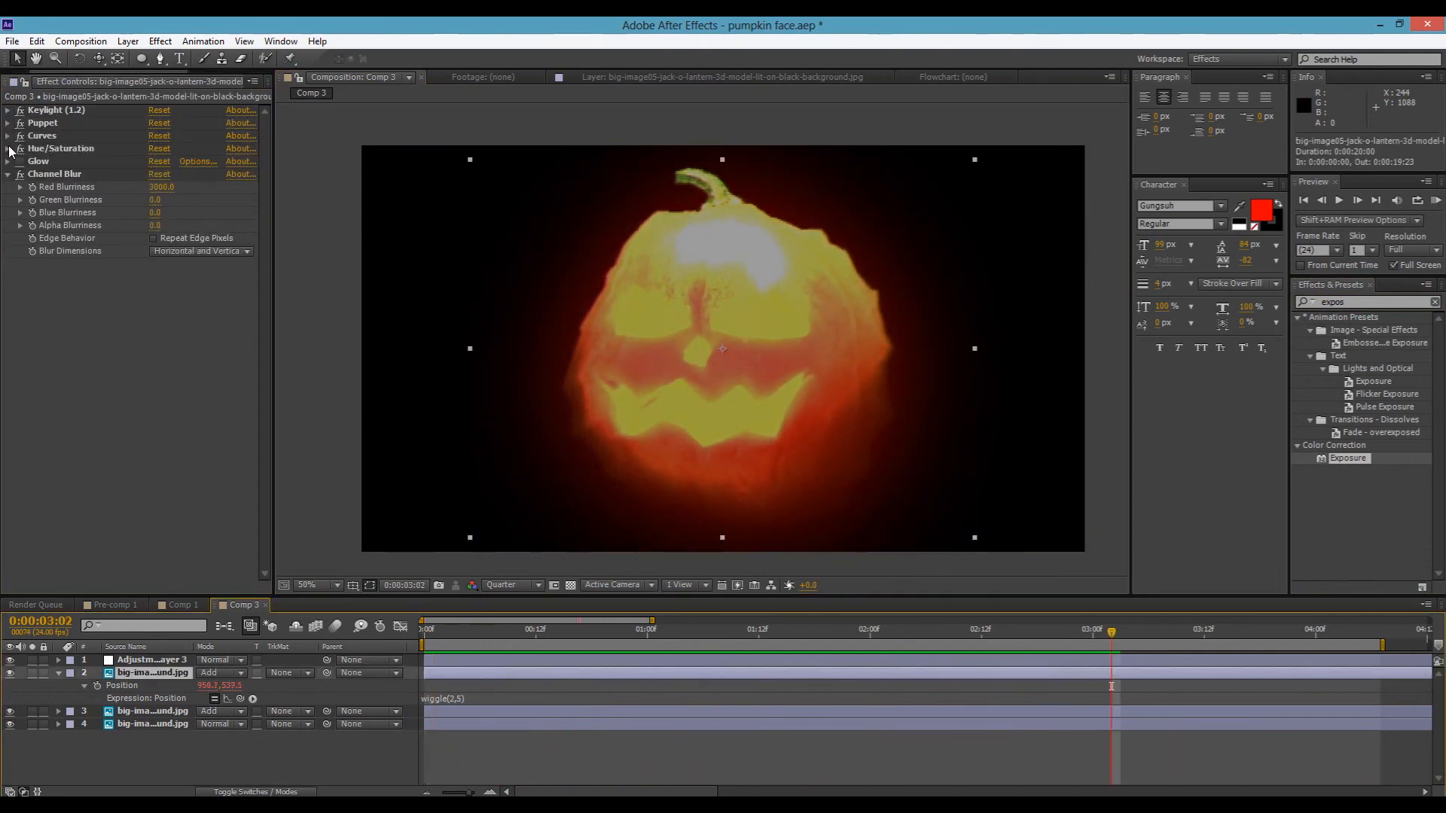
{"action": "left_click", "coordinate": [8, 135]}
{"action": "key", "text": "space"}
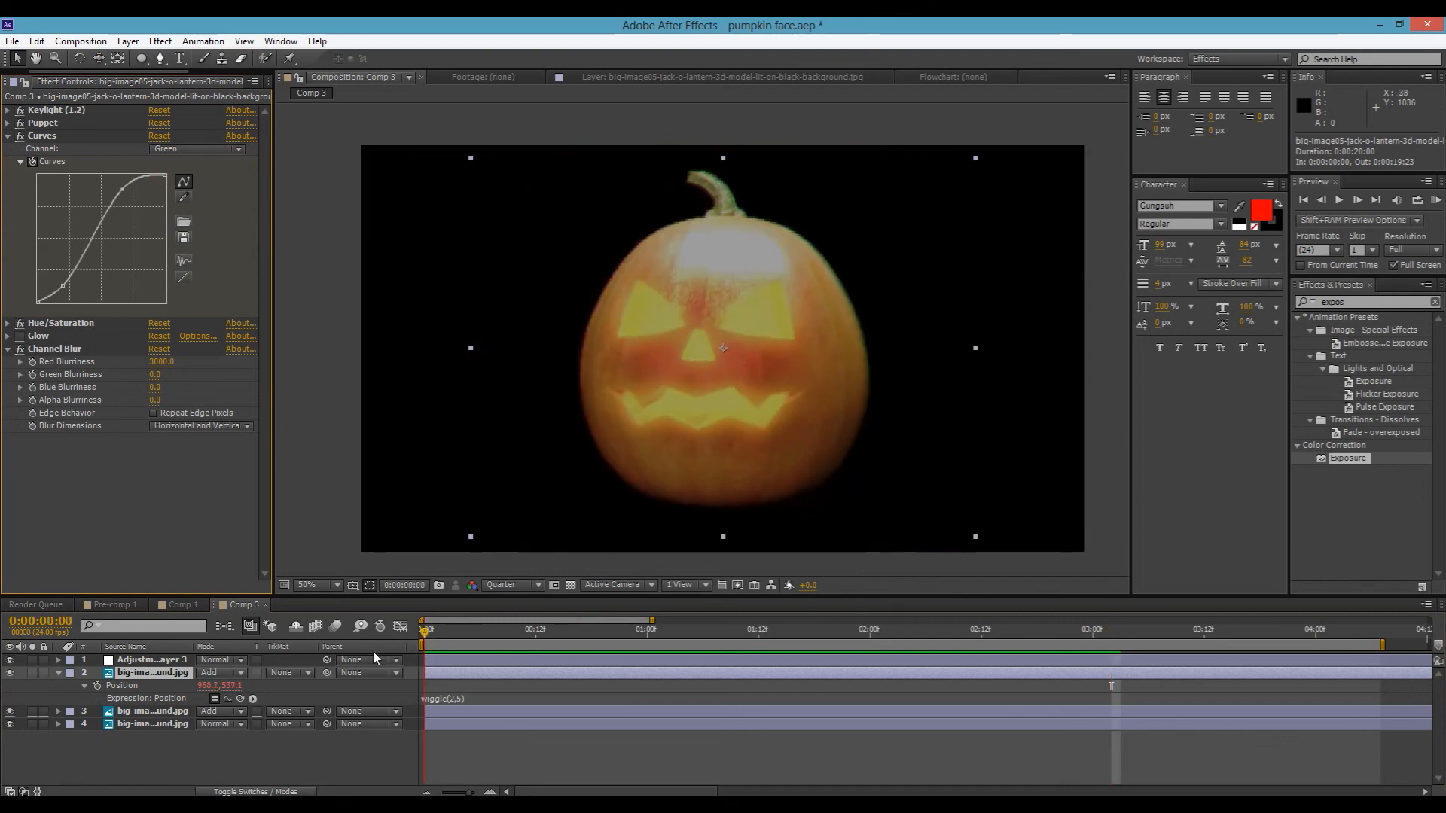
{"action": "left_click_drag", "start_coordinate": [813, 640], "coordinate": [260, 657]}
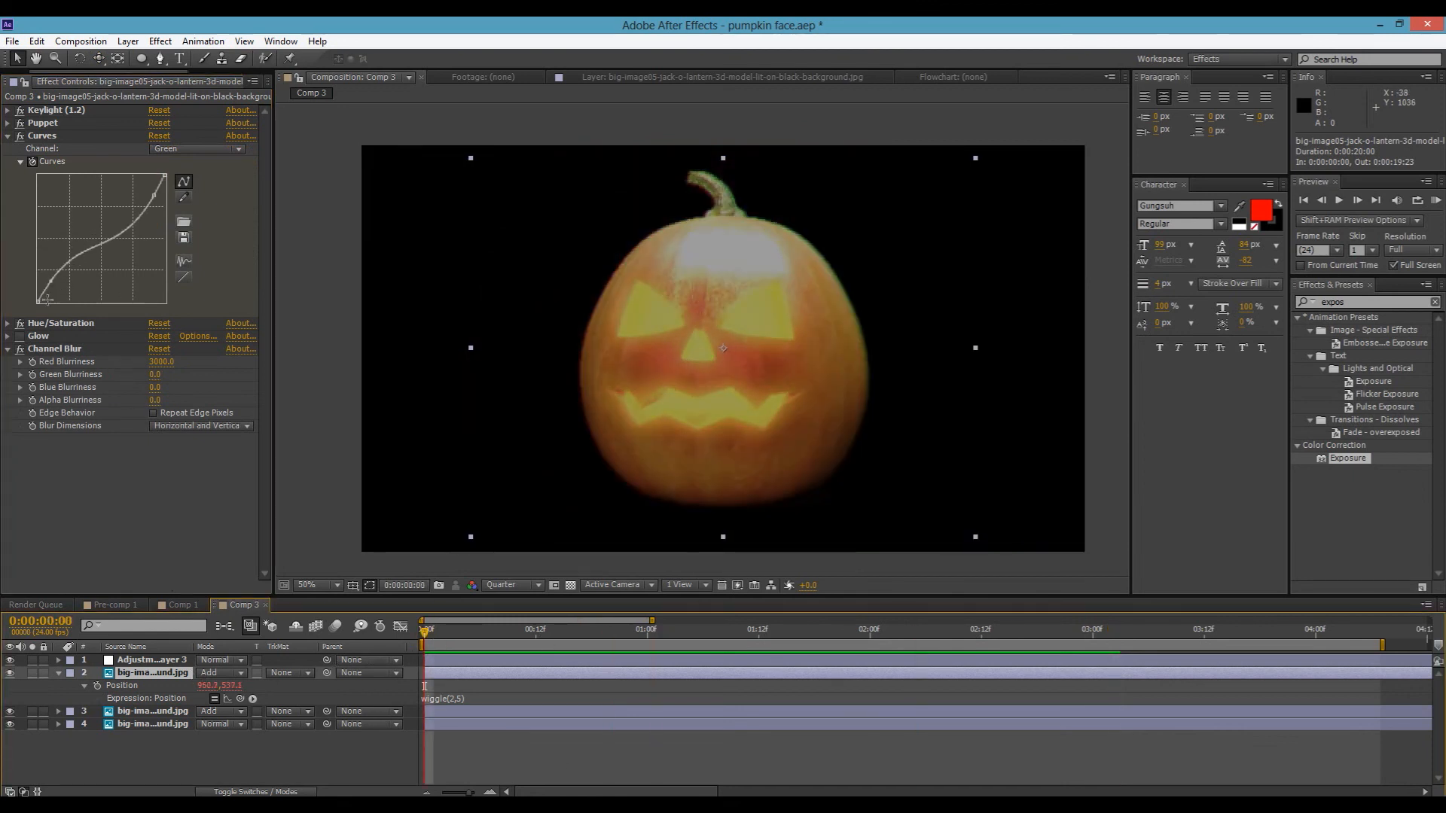
{"action": "left_click_drag", "start_coordinate": [50, 281], "coordinate": [65, 305]}
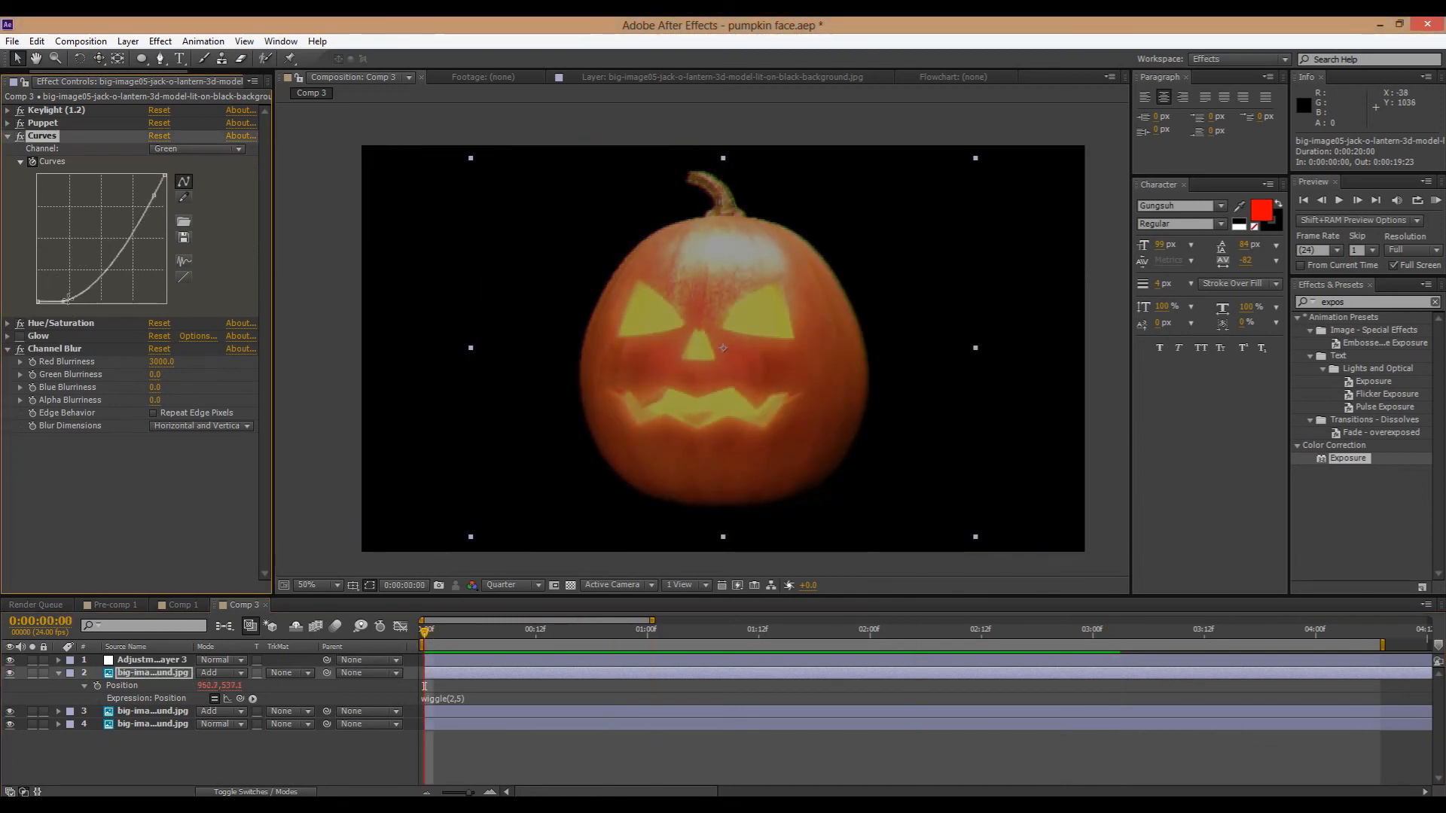
At 0:00:02:12, flatten the top pumpkin layer's green curve to zero through the shadows and midtones, leaving a steep rise in the highlights
{"action": "left_click_drag", "start_coordinate": [745, 640], "coordinate": [982, 637]}
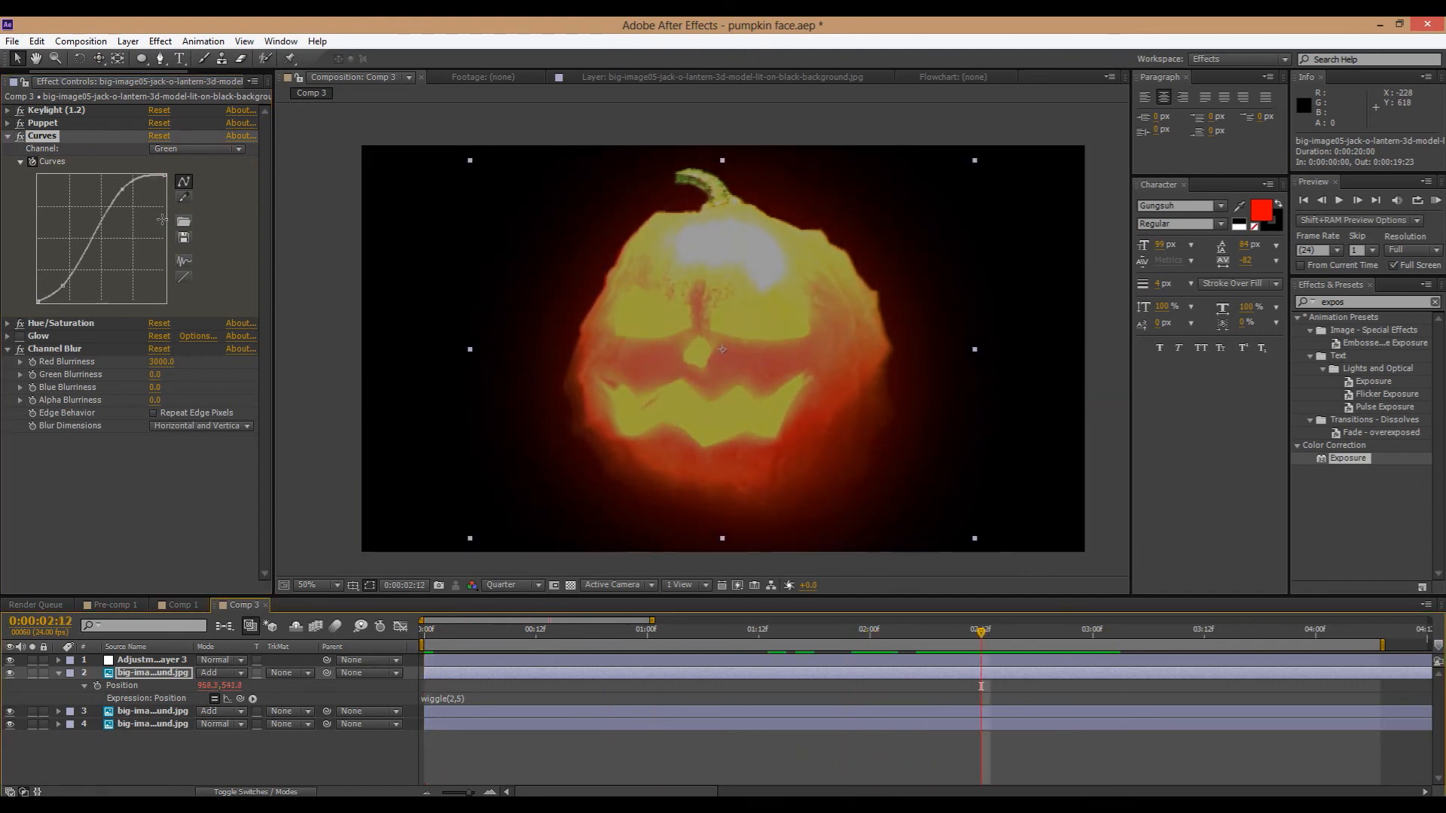
{"action": "left_click_drag", "start_coordinate": [130, 195], "coordinate": [139, 225]}
{"action": "left_click_drag", "start_coordinate": [164, 176], "coordinate": [151, 266]}
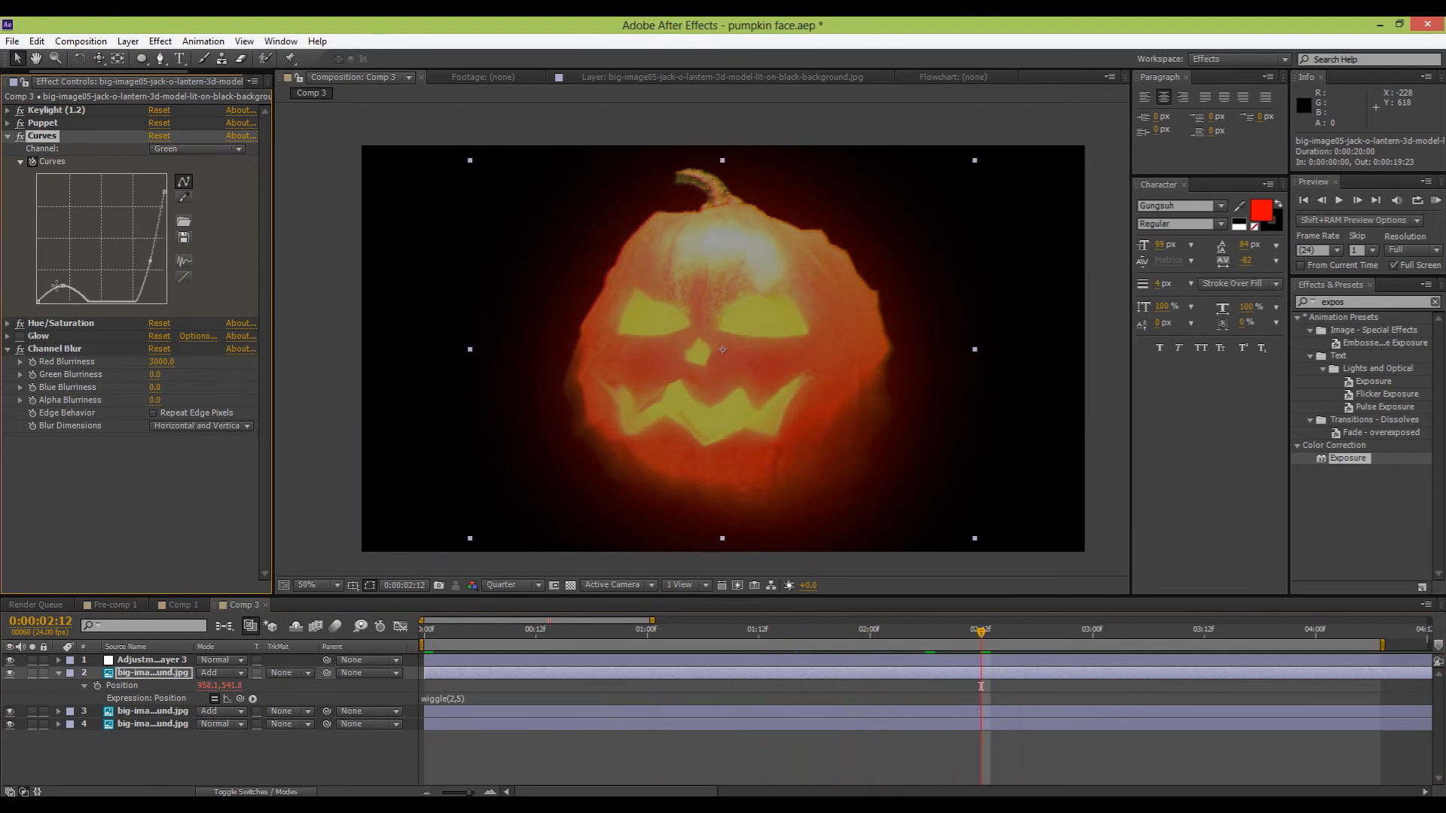
{"action": "left_click_drag", "start_coordinate": [66, 287], "coordinate": [66, 324]}
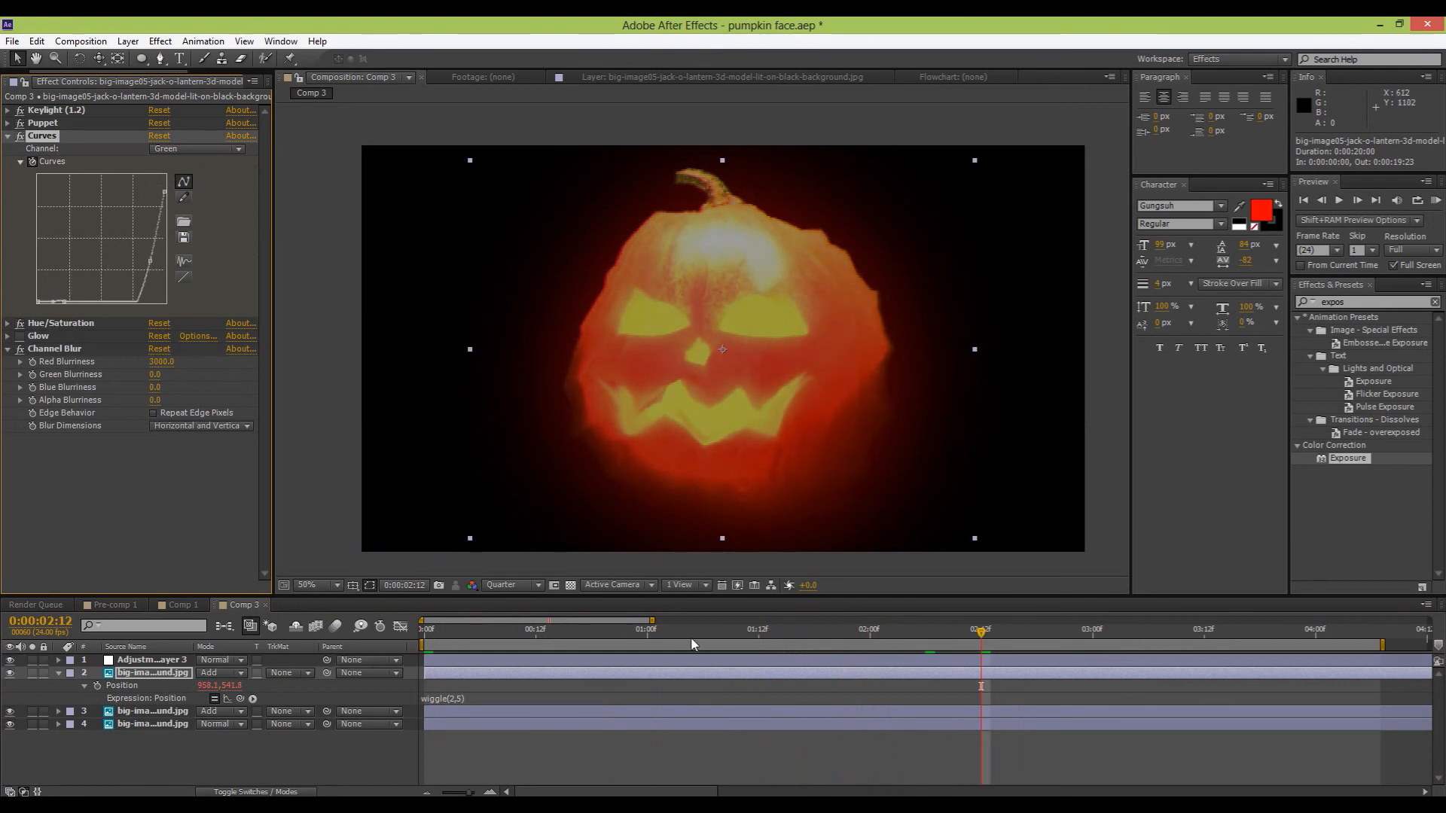
{"action": "left_click_drag", "start_coordinate": [841, 639], "coordinate": [205, 723]}
Hide the exposure adjustment layer and preview the animation without it
{"action": "left_click", "coordinate": [154, 659]}
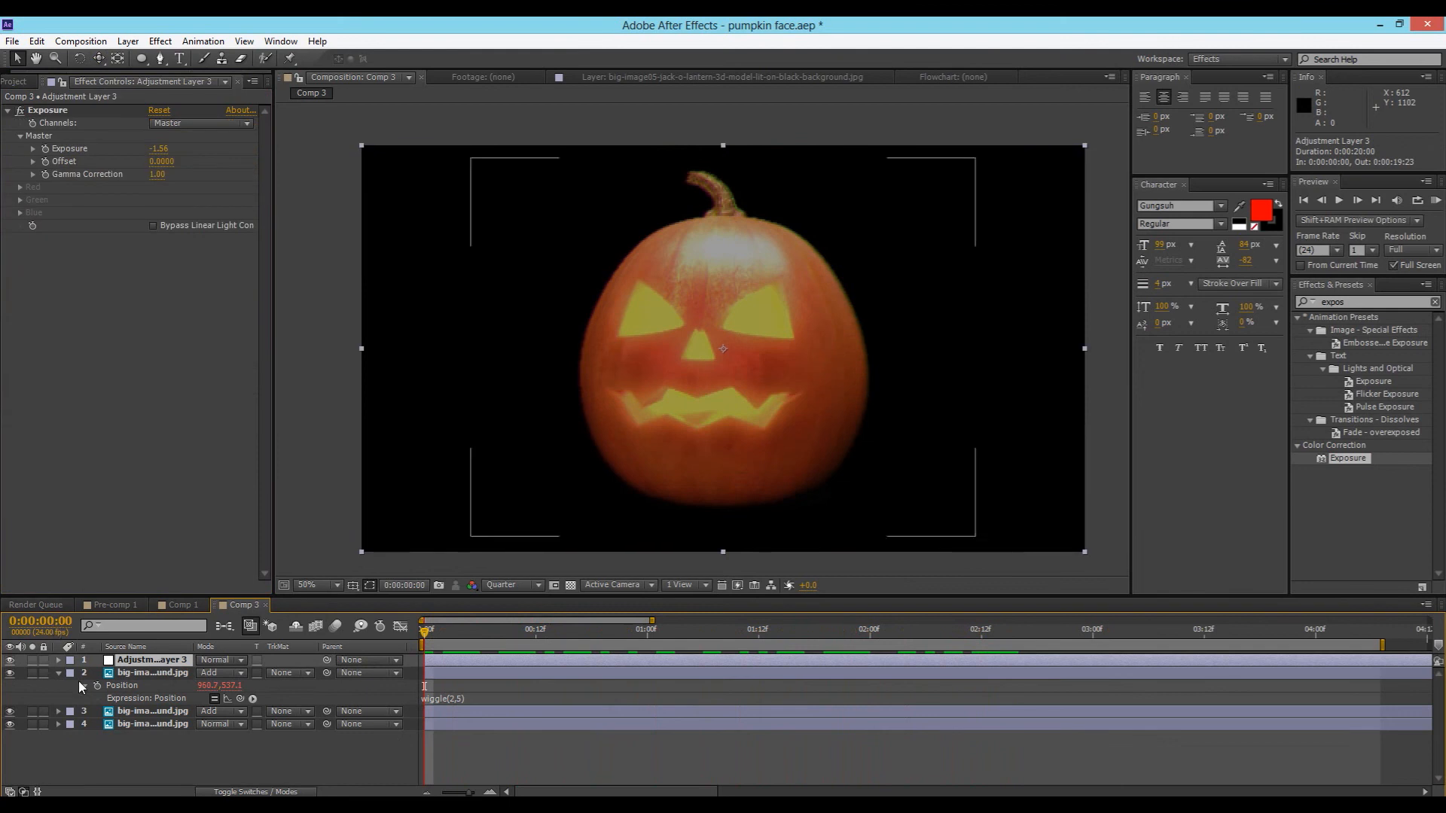
{"action": "left_click", "coordinate": [9, 660]}
{"action": "key", "text": "KP_0"}
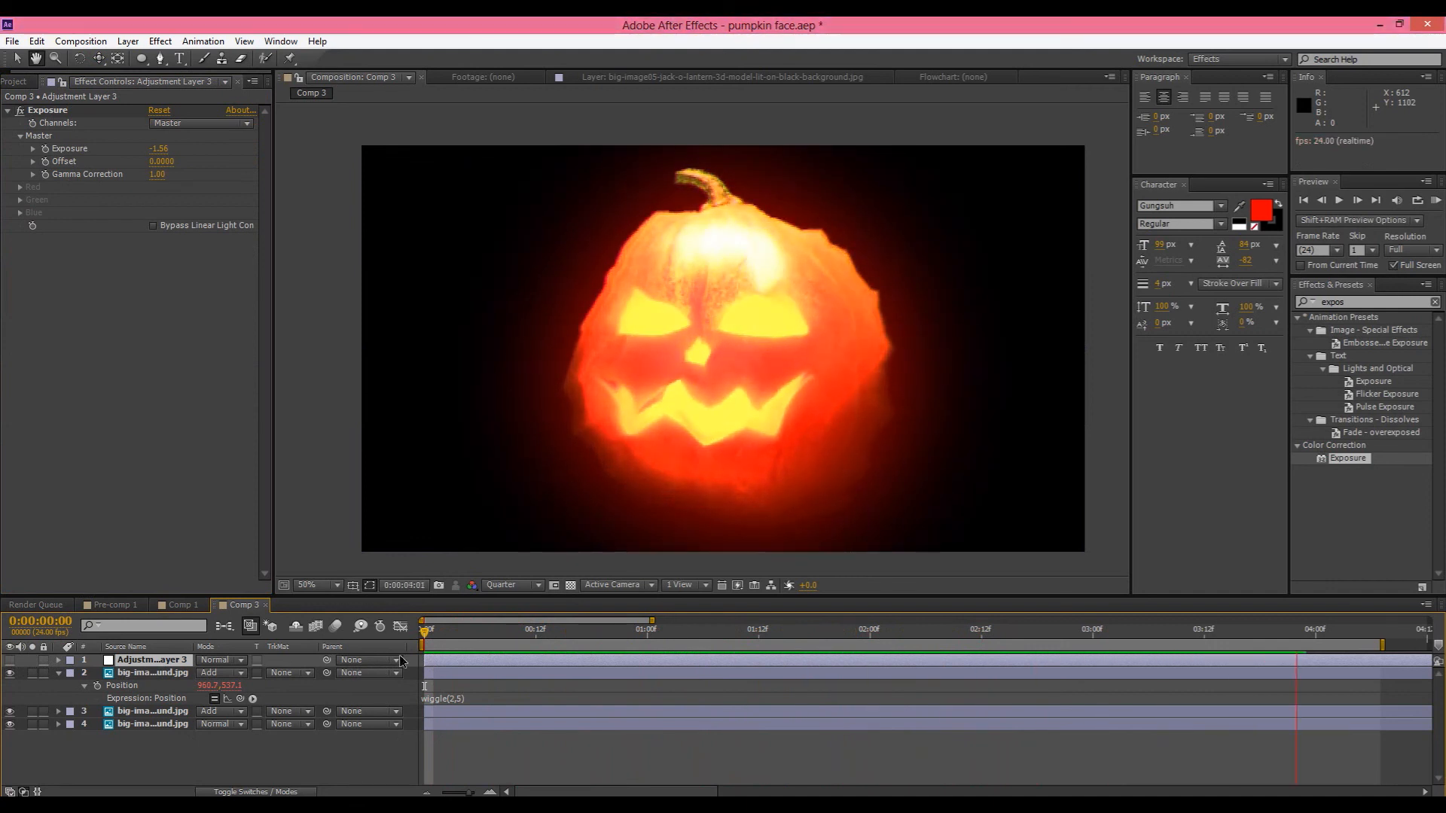
Change the middle pumpkin layer's blending mode to Normal and check the opening frames
{"action": "left_click", "coordinate": [219, 711]}
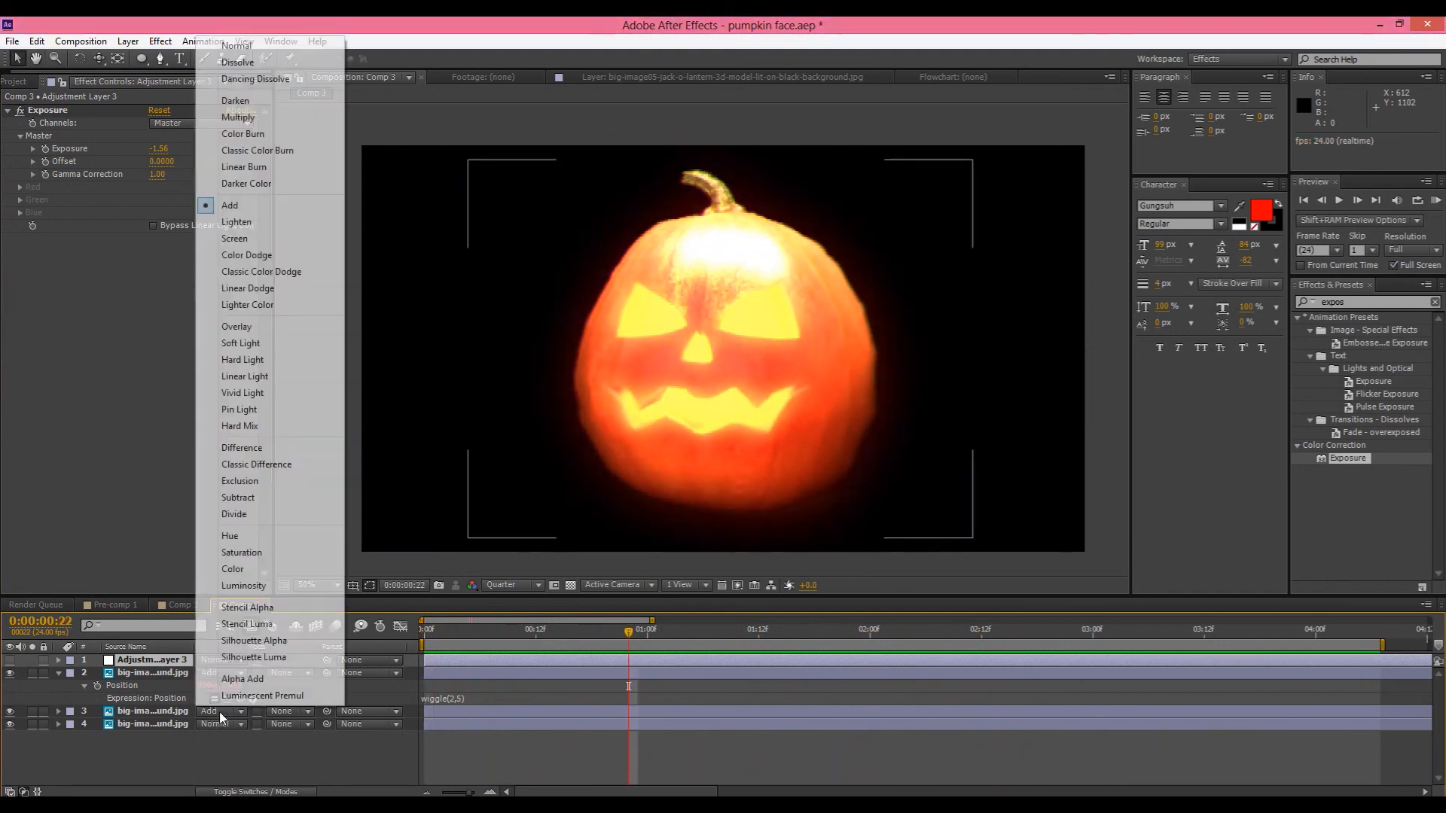
{"action": "left_click", "coordinate": [246, 45]}
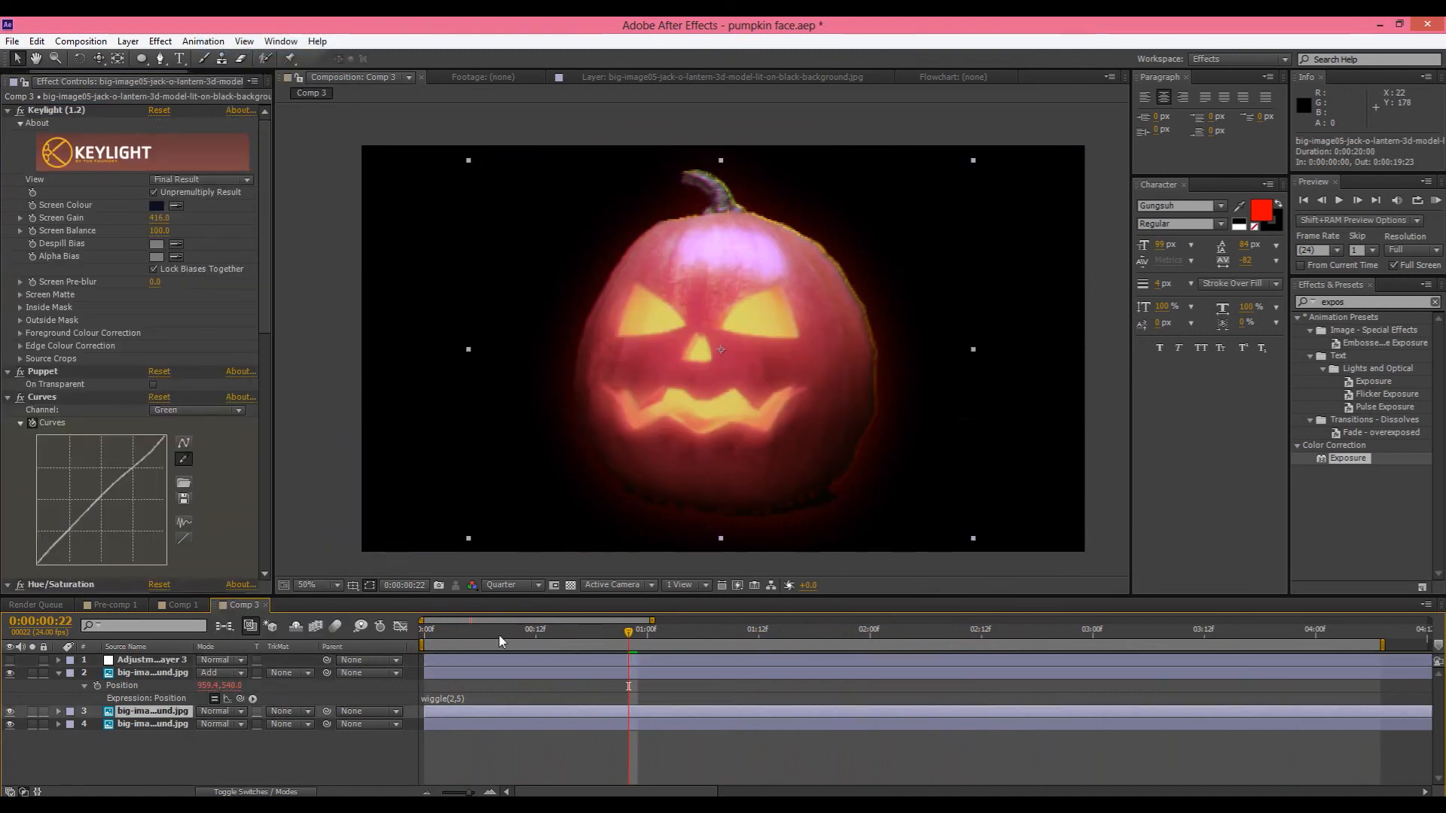
{"action": "left_click_drag", "start_coordinate": [498, 635], "coordinate": [272, 689]}
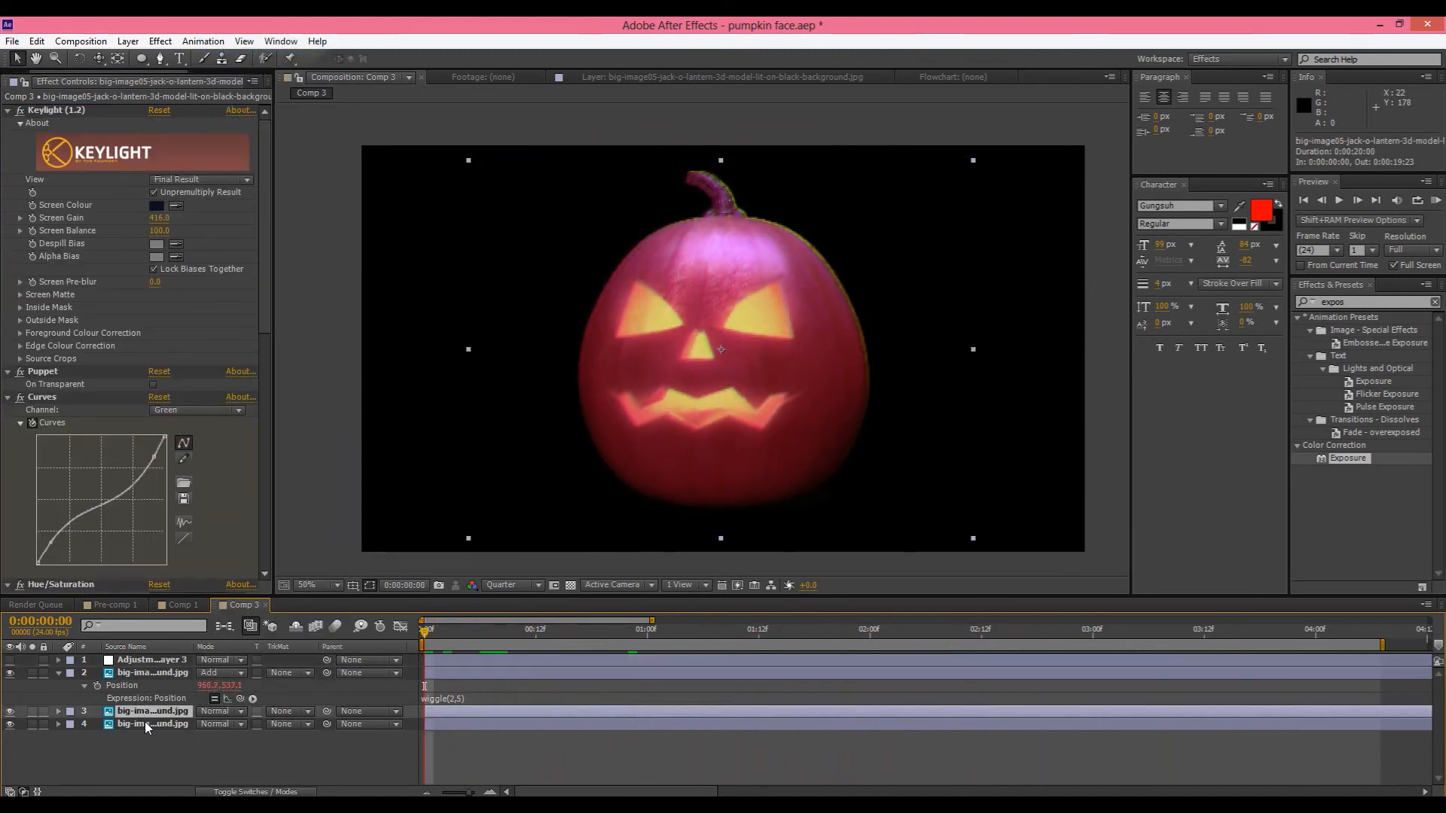
Move the wiggling Add-blended pumpkin layer beneath the other two pumpkin layers and preview the animation
{"action": "left_click", "coordinate": [145, 722]}
{"action": "left_click", "coordinate": [156, 673]}
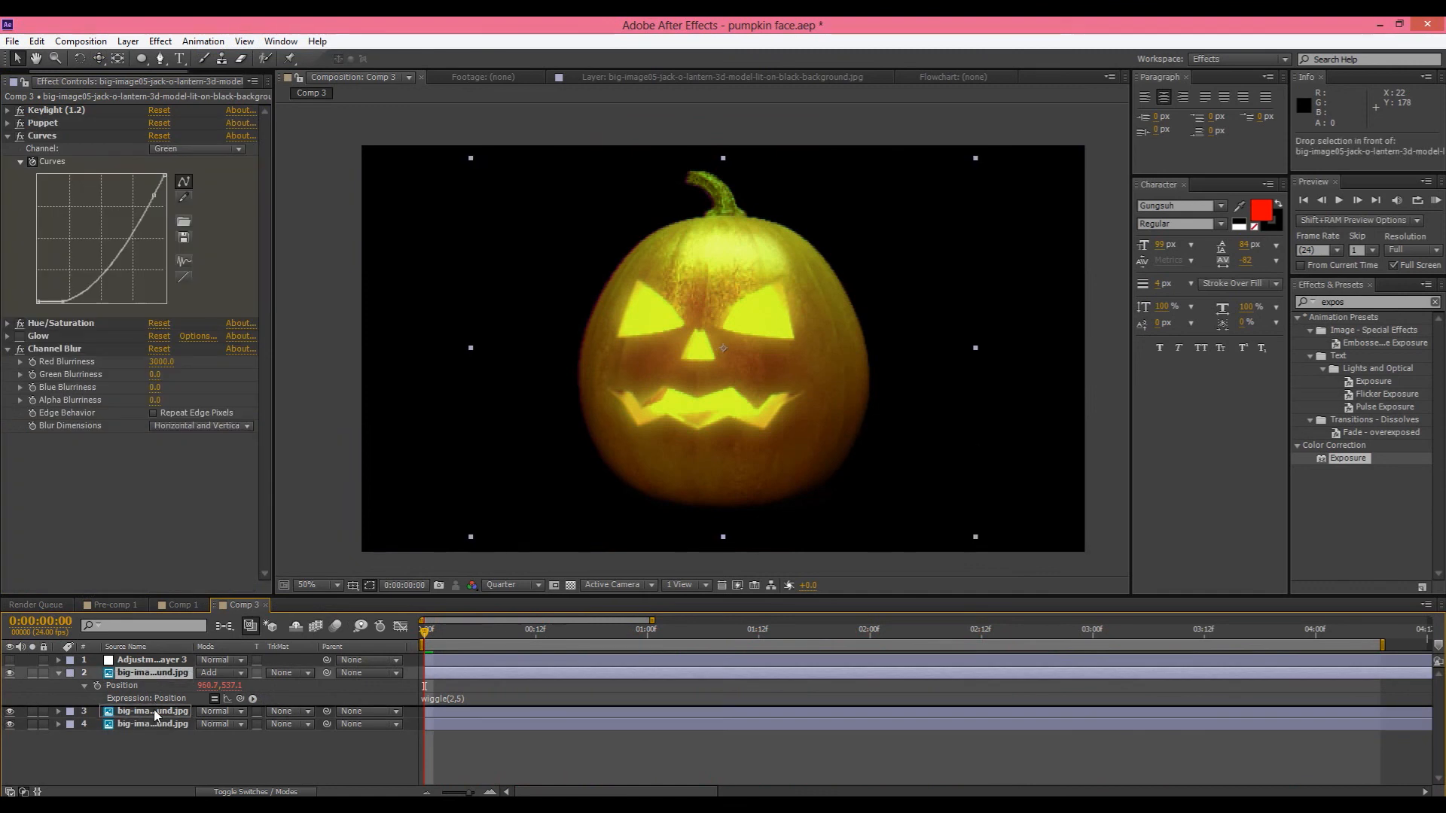
{"action": "left_click_drag", "start_coordinate": [150, 671], "coordinate": [150, 756]}
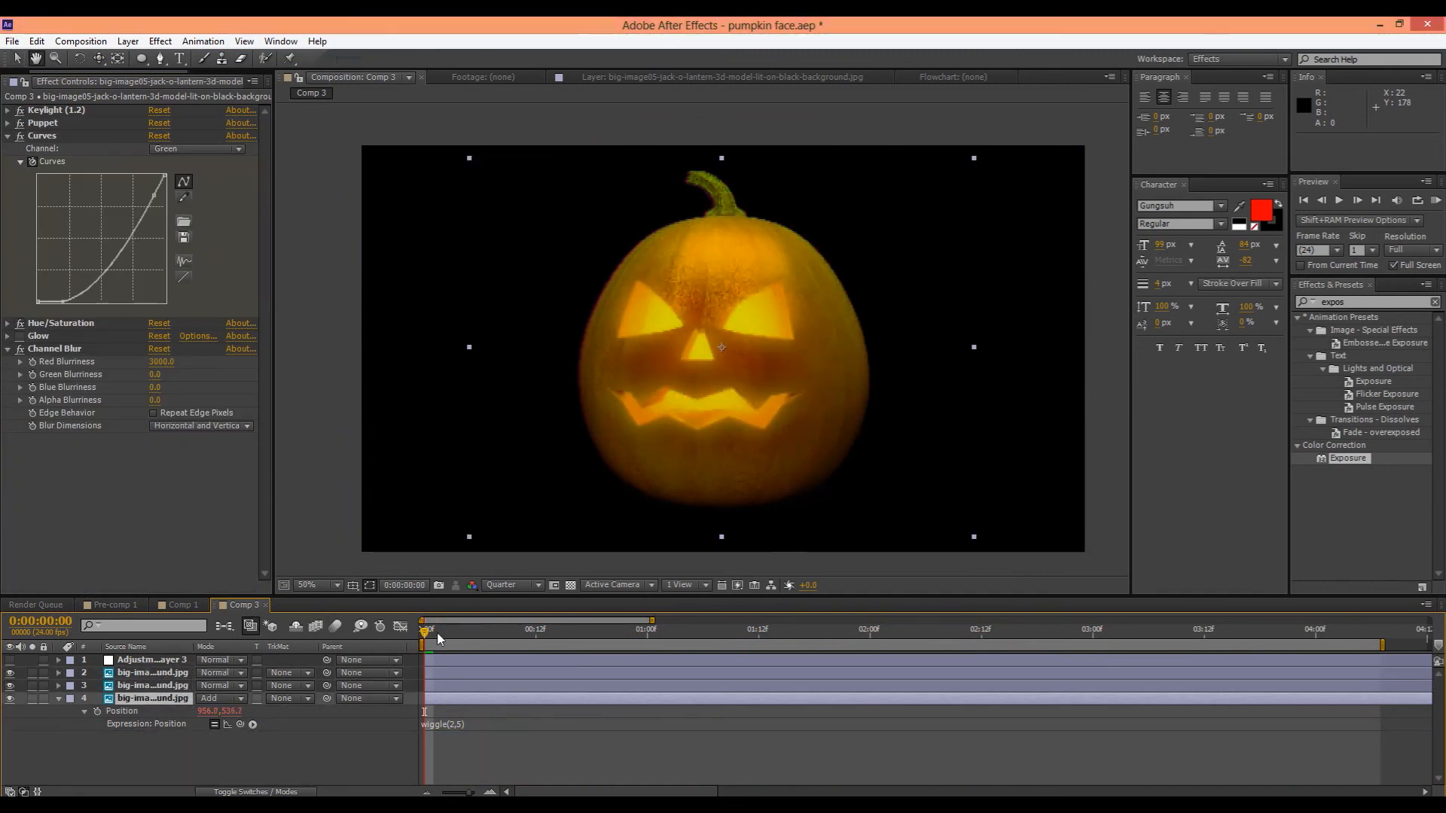
{"action": "key", "text": "space"}
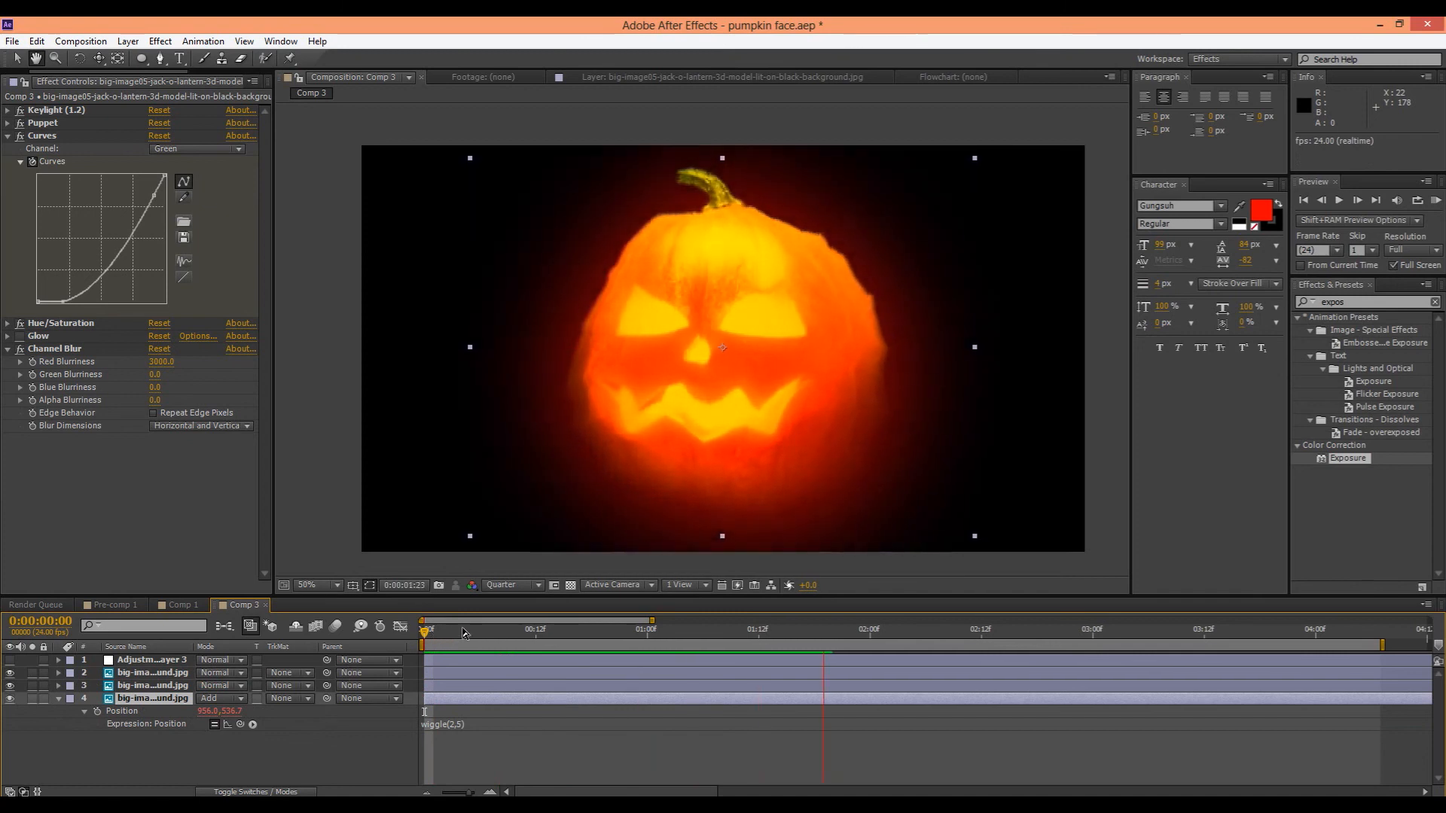
{"action": "key", "text": "space"}
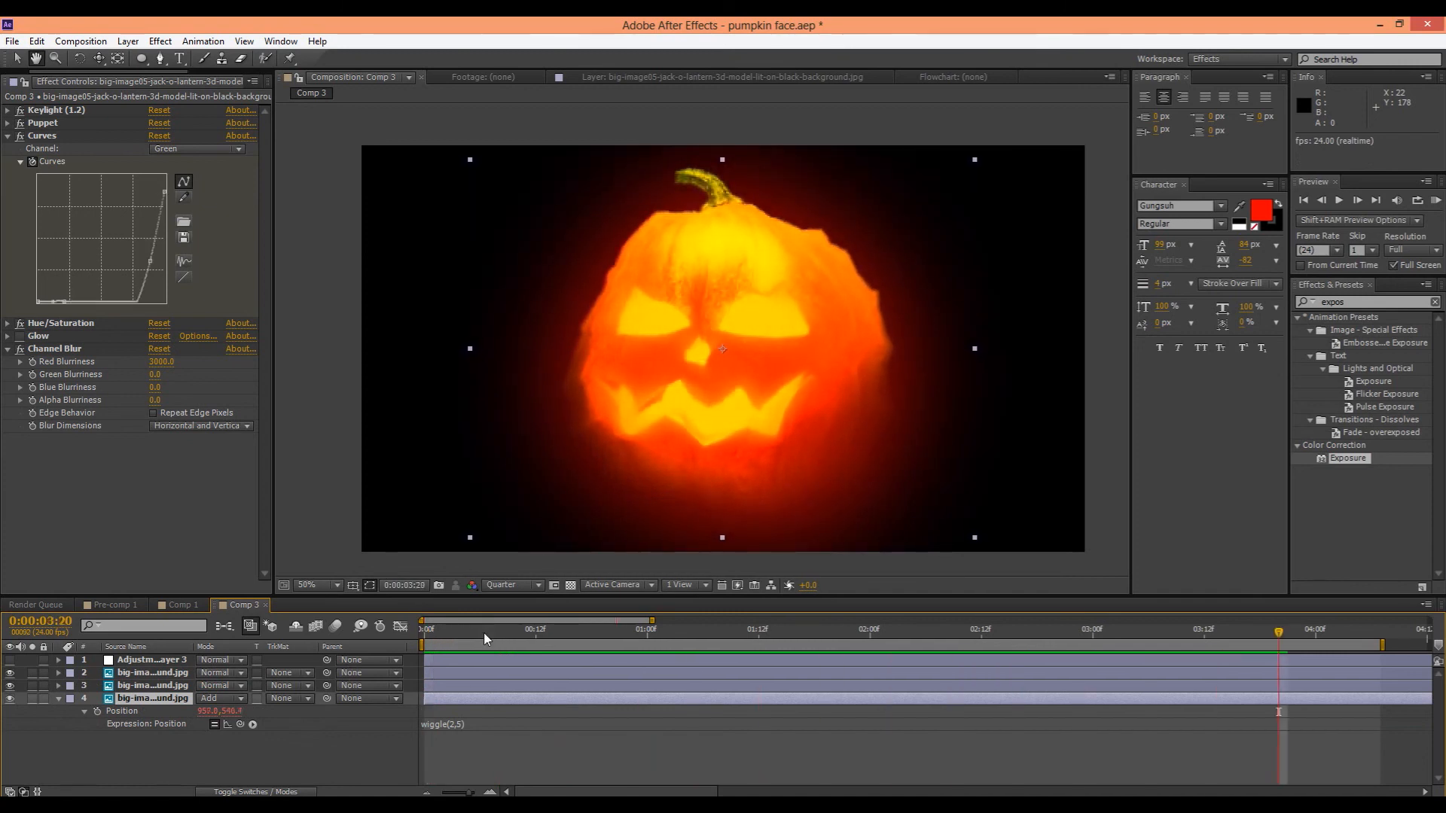